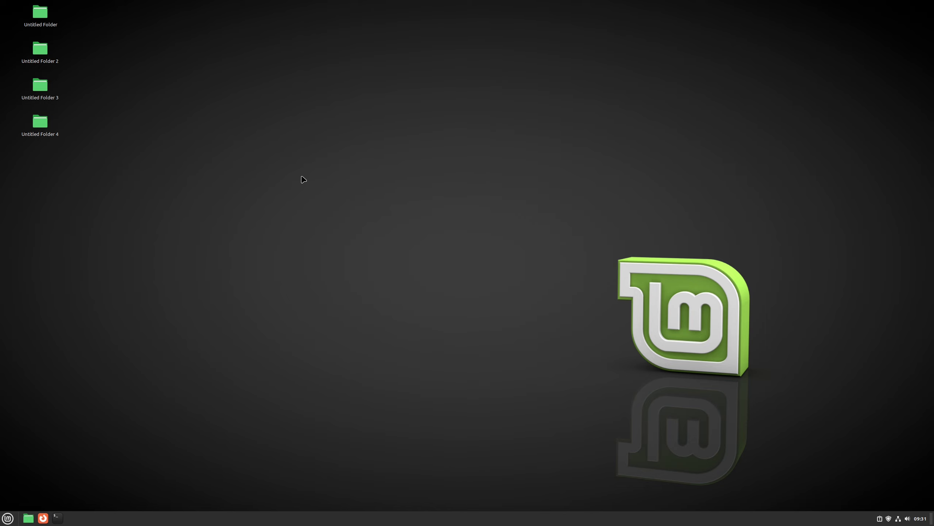
Right-click an empty spot on the desktop to bring up its context menu.
right_click(301, 178)
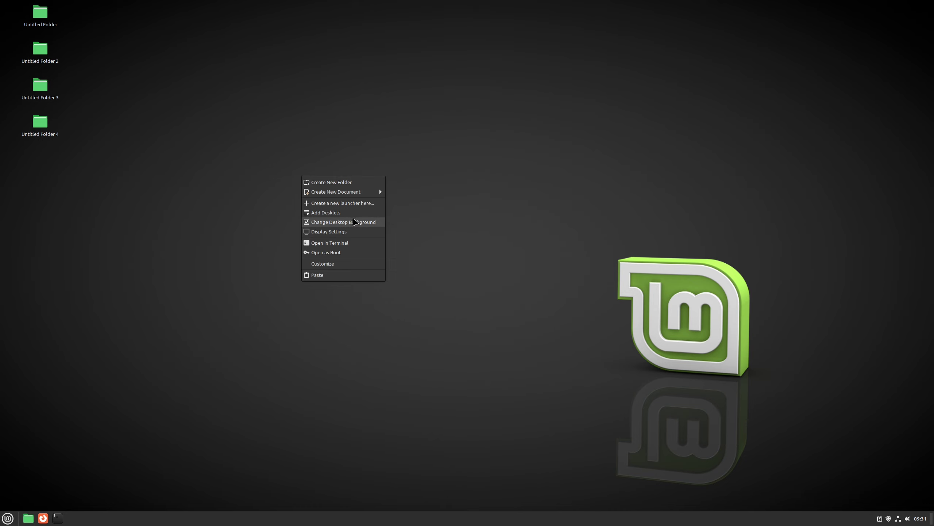
In Backgrounds settings, toggle the wallpaper slideshow off and back on, keeping its 5-minute delay.
left_click(354, 221)
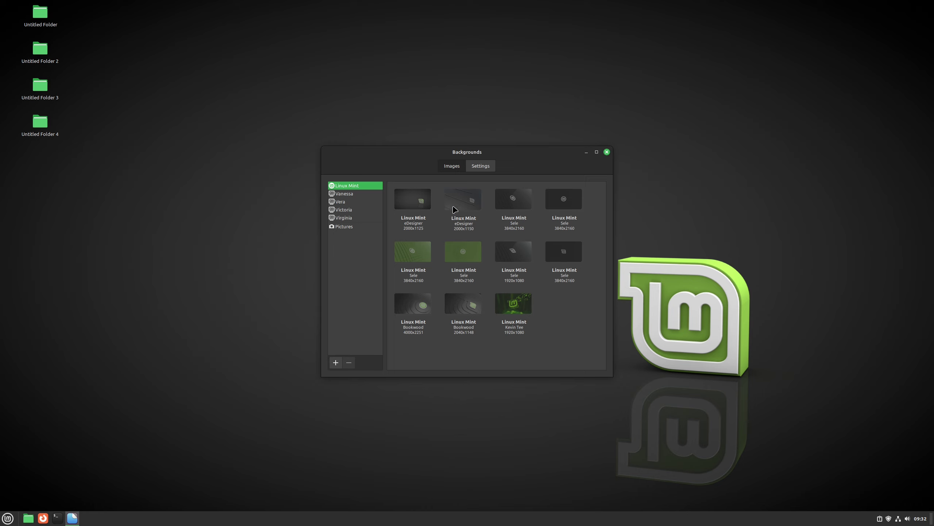
left_click(480, 168)
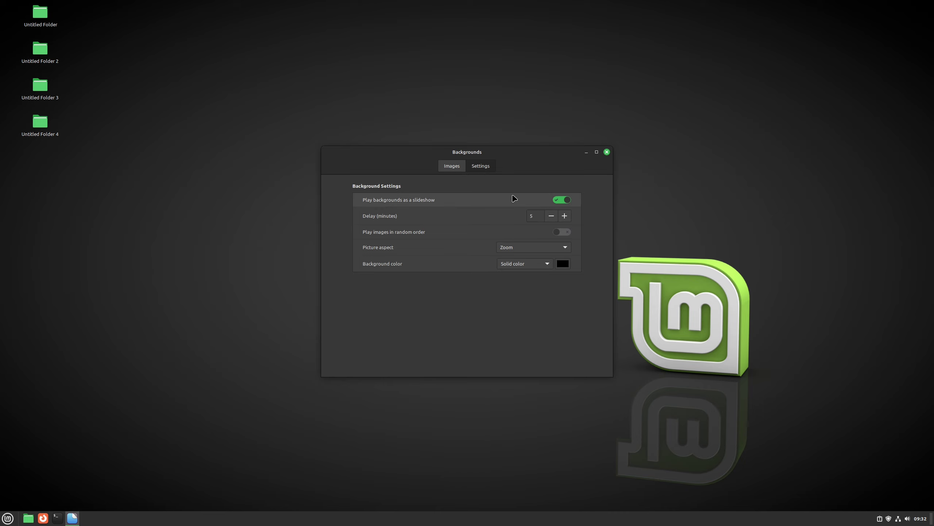
left_click(551, 201)
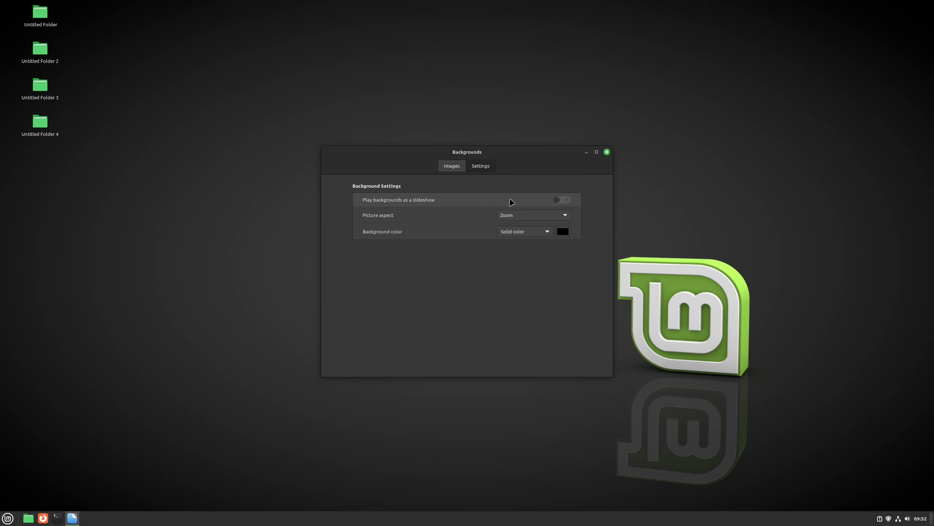
left_click(559, 200)
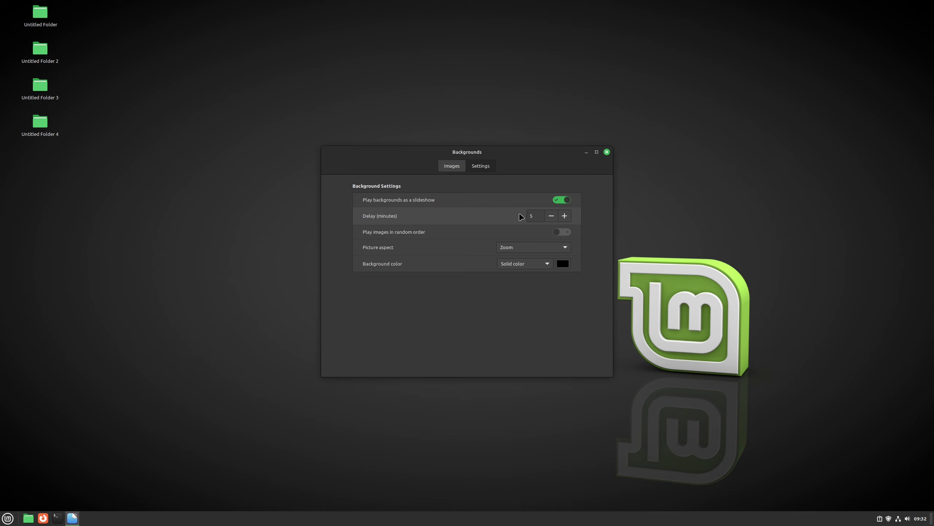
left_click(451, 169)
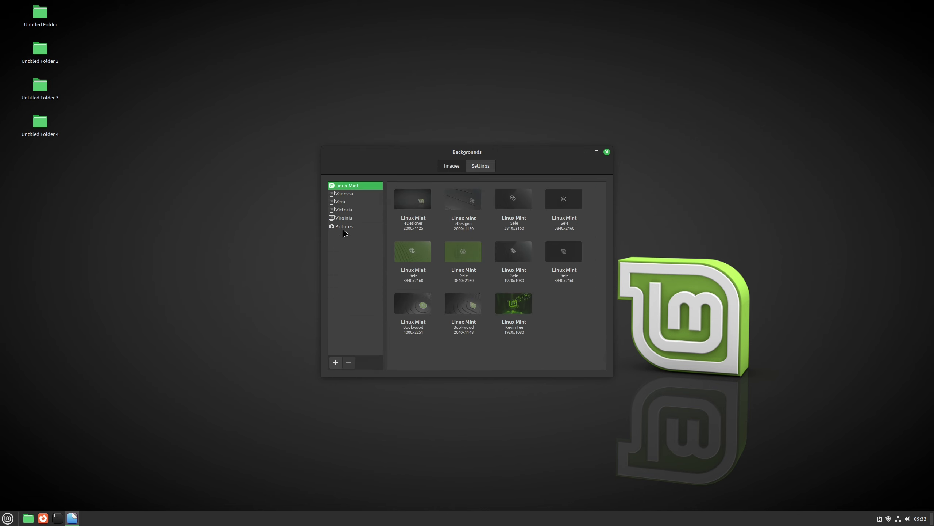
Browse the Vanessa, Vera, Victoria and Virginia wallpaper collections.
left_click(344, 193)
left_click(341, 202)
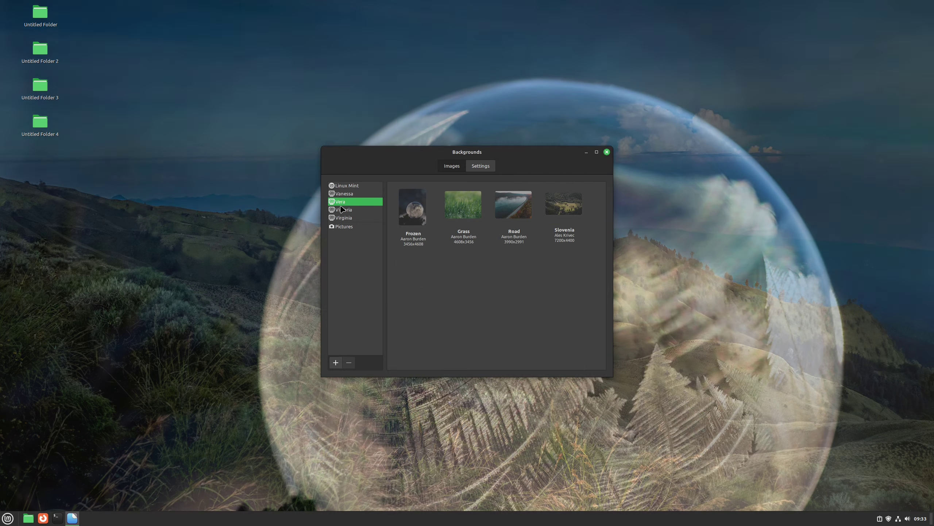
left_click(342, 210)
left_click(341, 218)
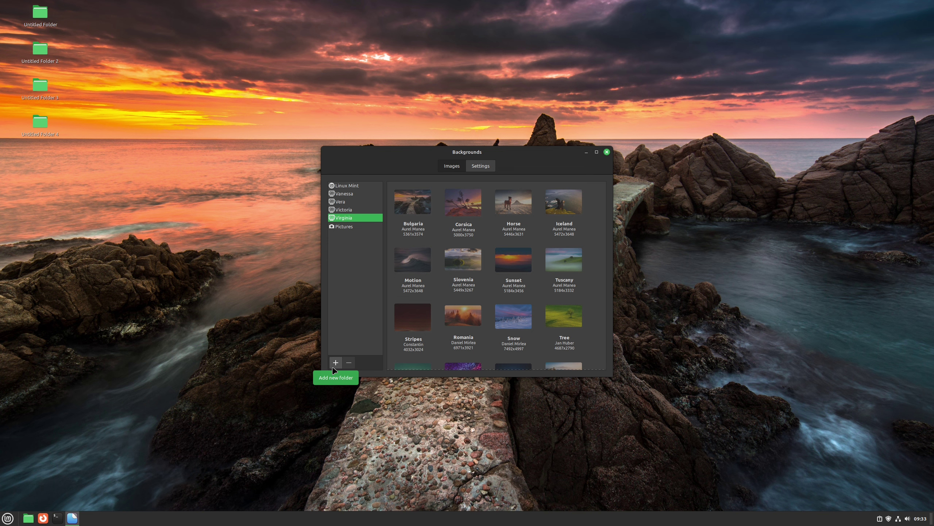
Add the home 'background' folder as a collection and set its neon city image as wallpaper.
left_click(333, 368)
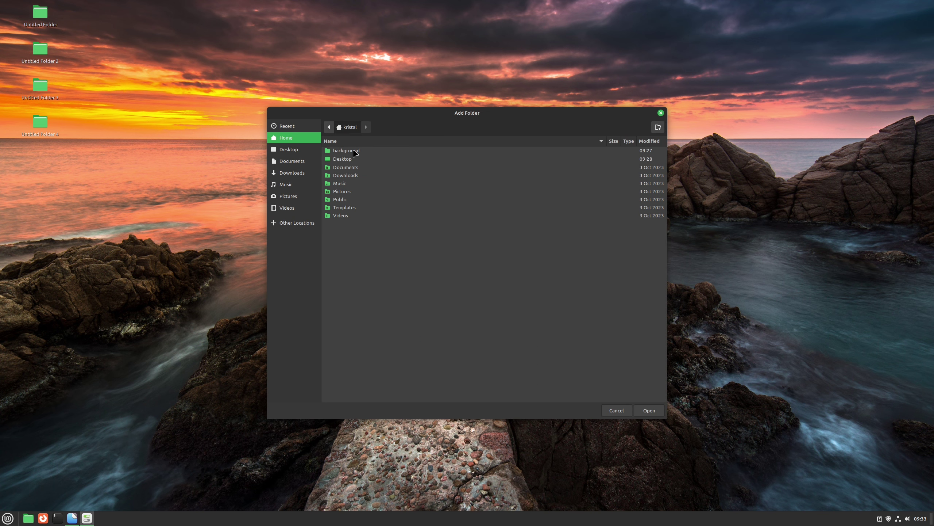
left_click(356, 153)
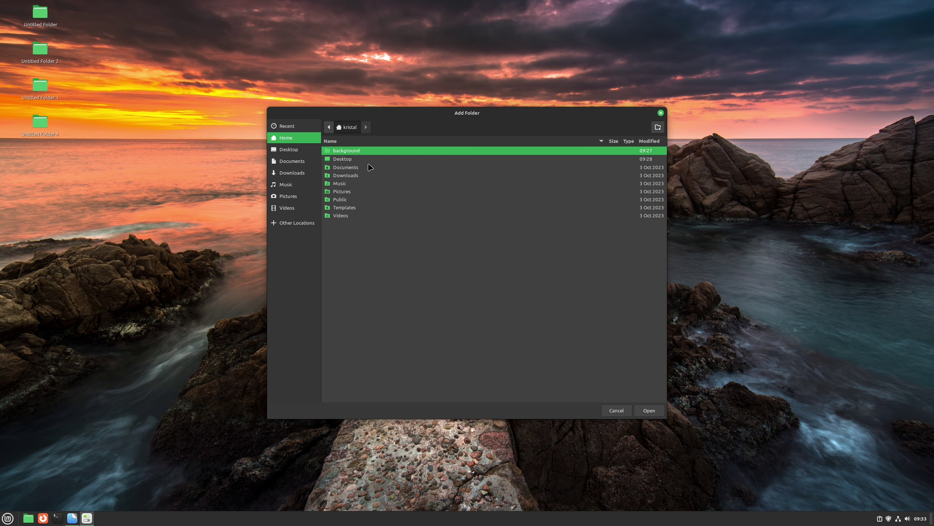
left_click(641, 410)
left_click(348, 234)
left_click(392, 286)
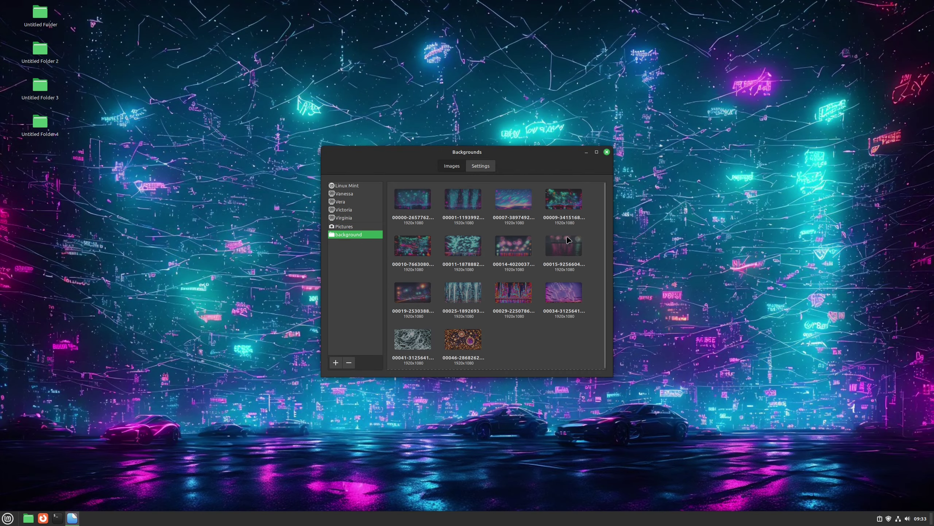
Close Backgrounds and launch the Themes settings by searching 'theme' in the menu.
left_click(607, 152)
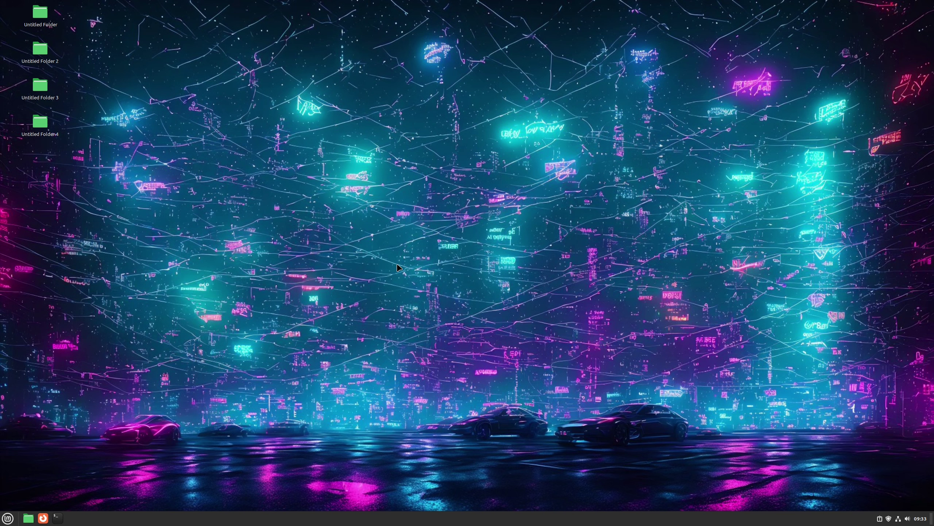
left_click(7, 519)
type("theme")
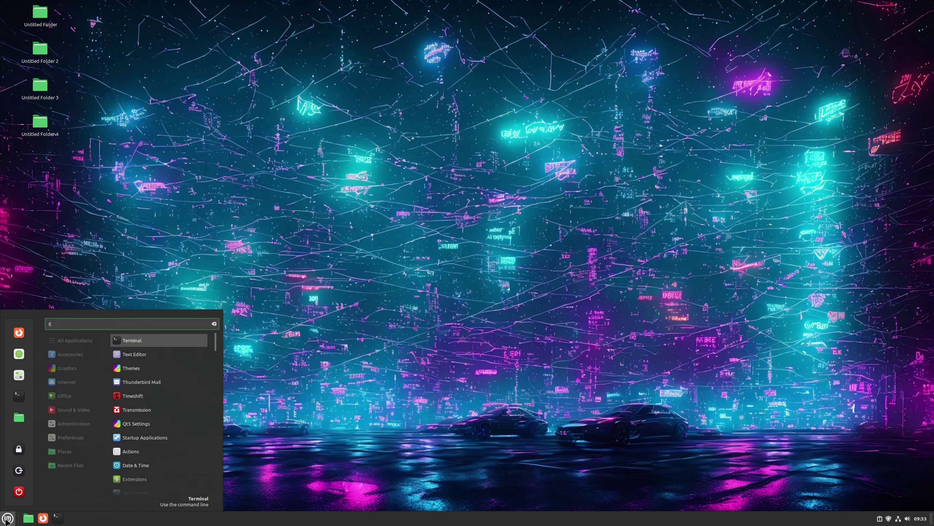
left_click(142, 342)
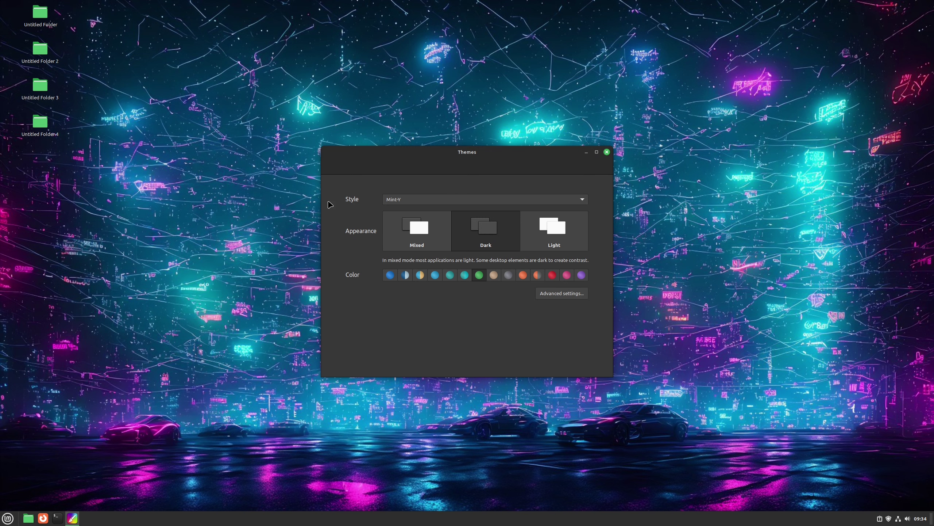
Keep Mint-Y as the theme style and pick its light appearance.
left_click(396, 201)
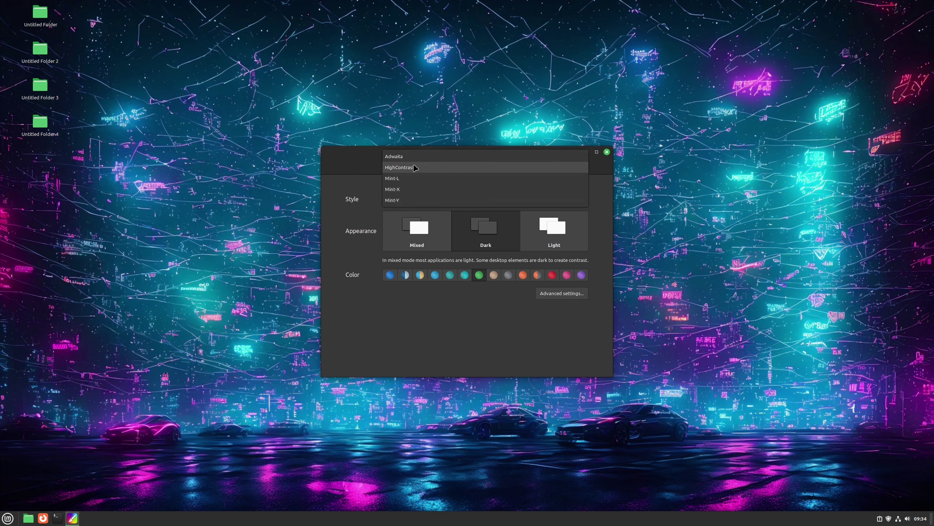
left_click(396, 203)
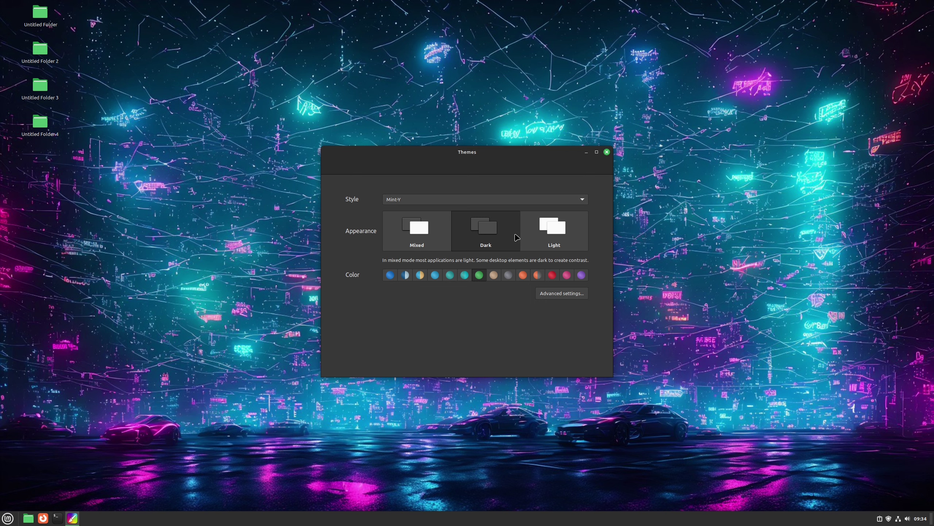
left_click(547, 236)
Try the Mixed, Dark and Light Mint-Y appearances, ending on Dark.
left_click(423, 227)
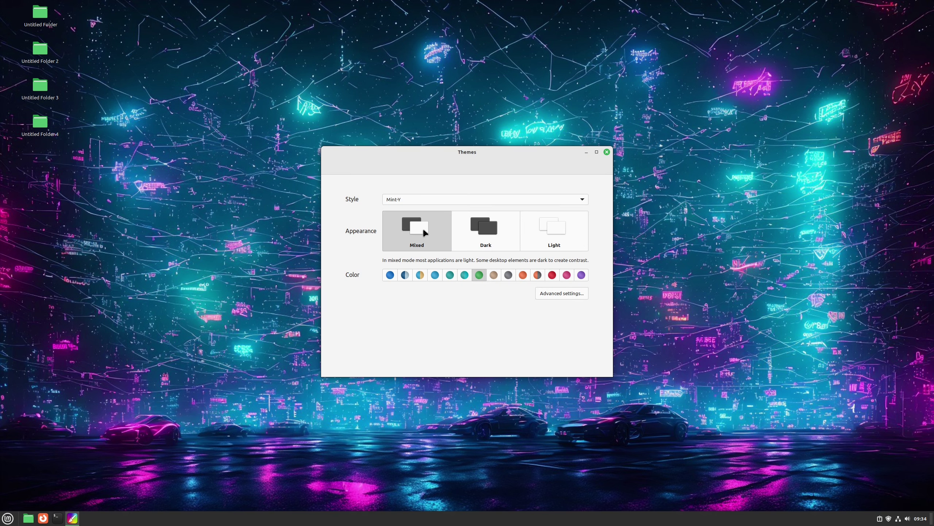
left_click(58, 150)
left_click_drag(395, 158, 414, 158)
left_click(520, 235)
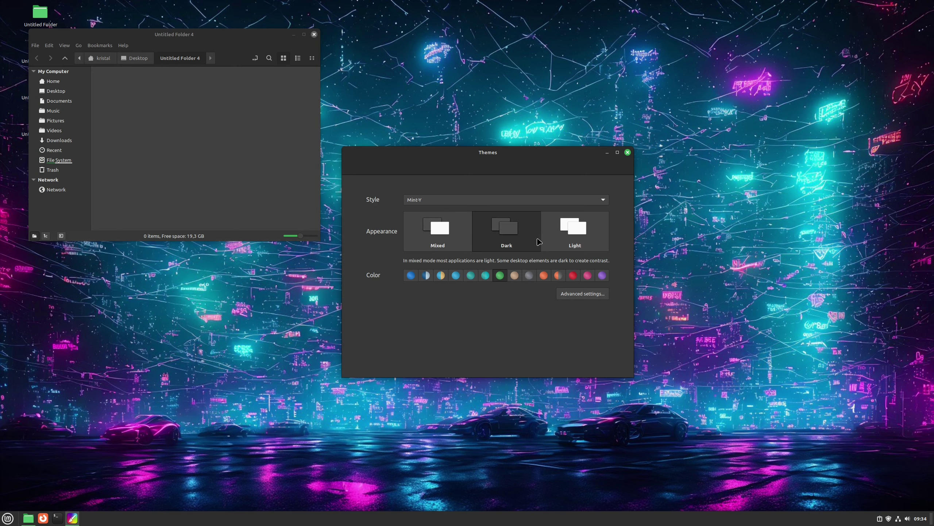
left_click(566, 238)
left_click(526, 237)
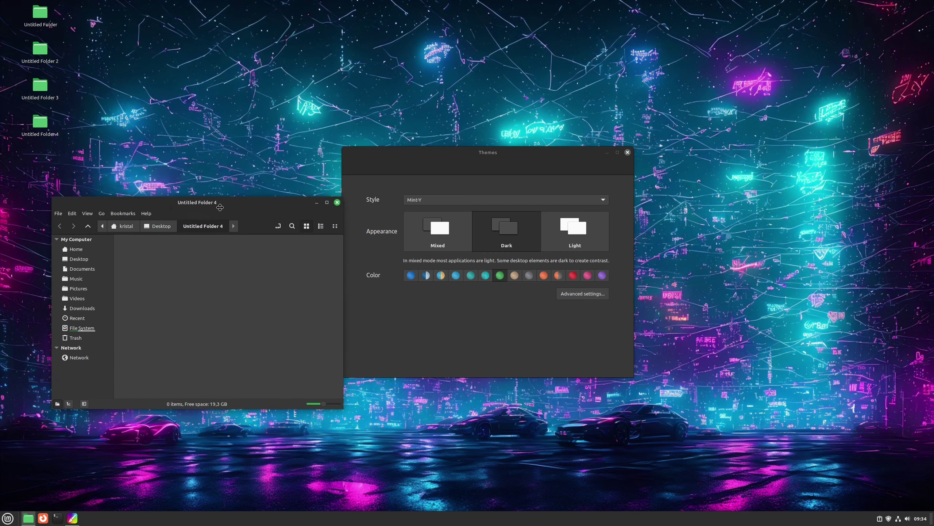
Try blue, aqua, red and sand accent colours, then return to green.
left_click(426, 276)
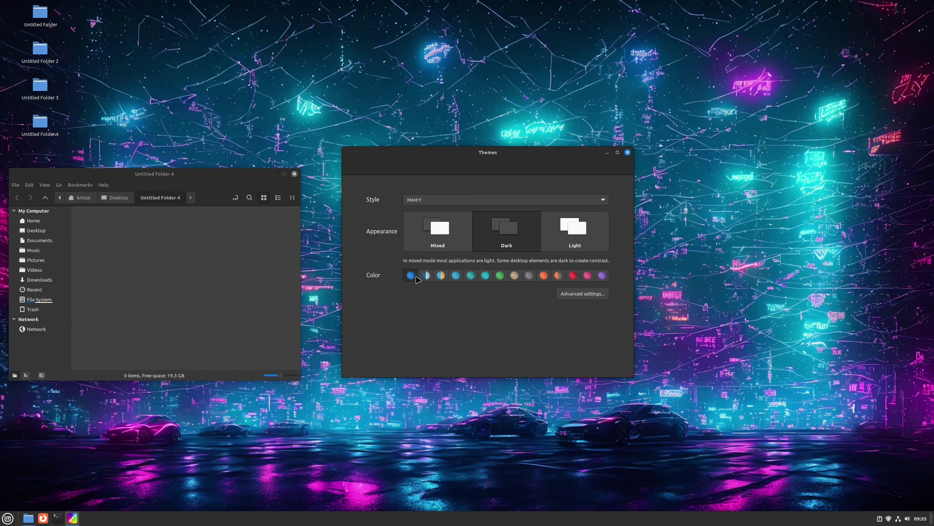
left_click(456, 276)
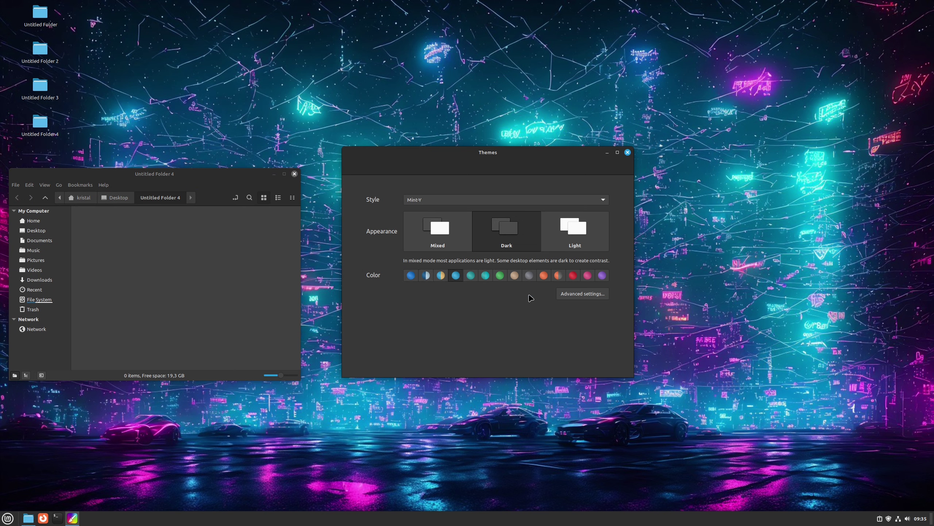
left_click(558, 276)
left_click(514, 276)
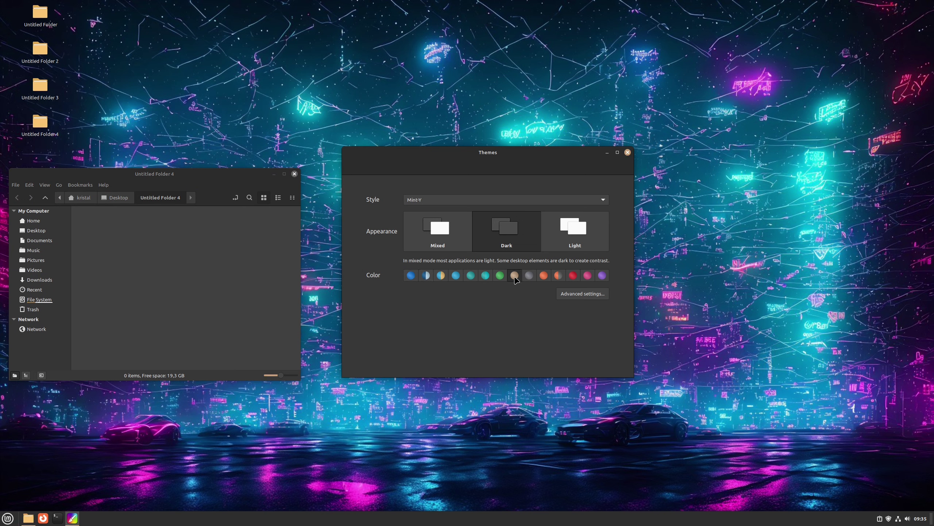
left_click(500, 276)
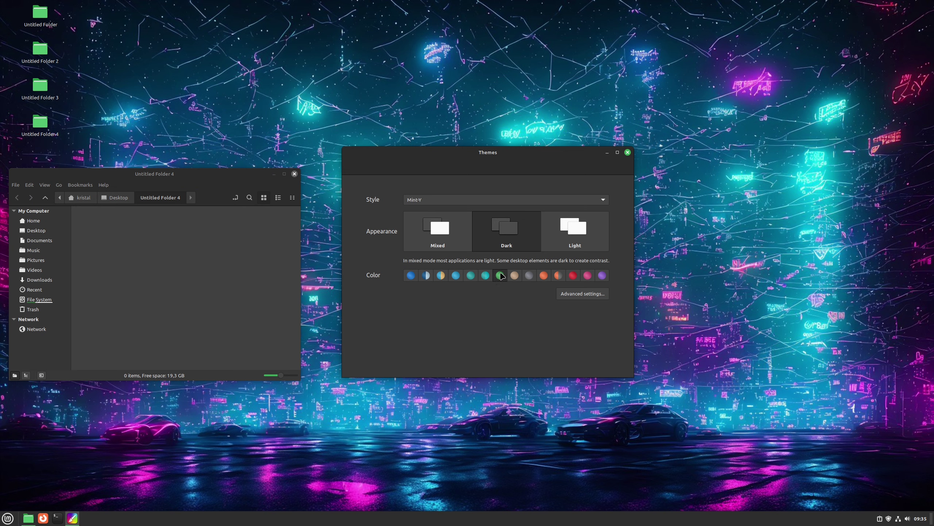
Switch the style to Mint-L and try its appearances and teal, yellow, green accents.
left_click(437, 200)
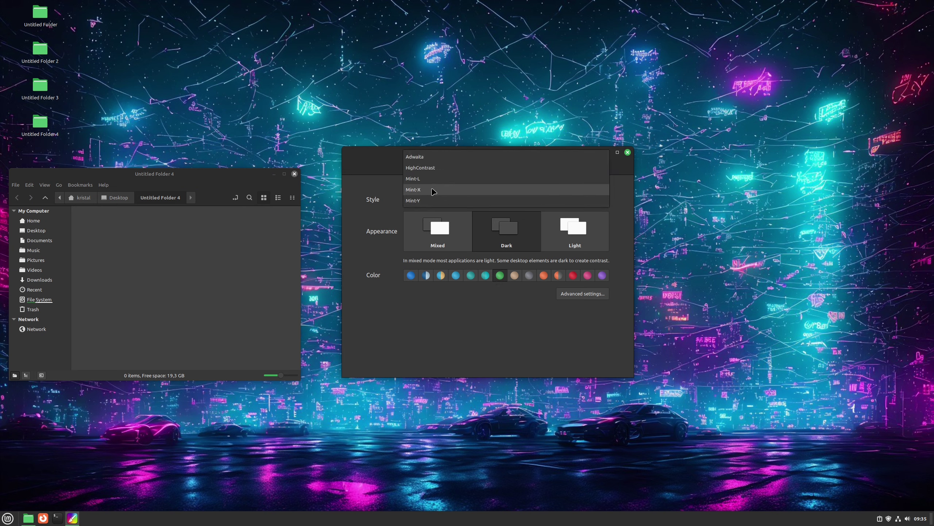
left_click(412, 178)
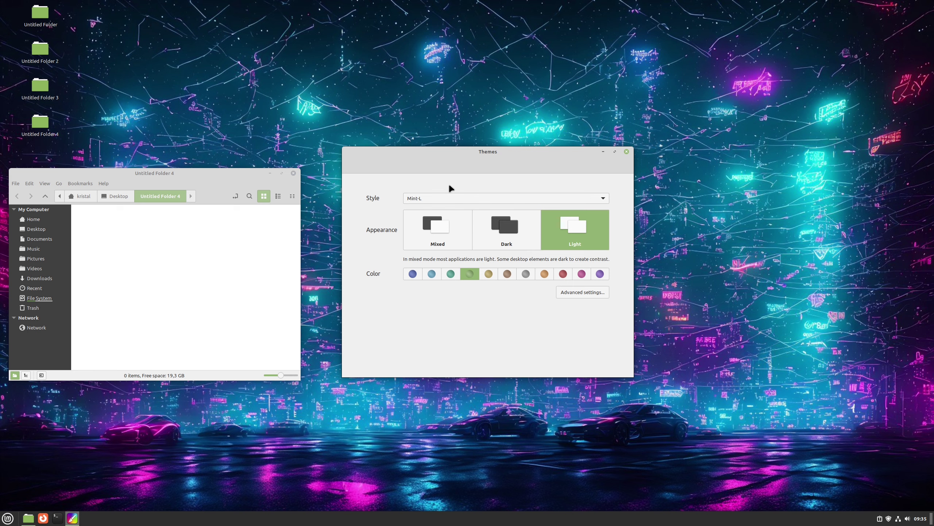
left_click(501, 224)
left_click(460, 239)
left_click(451, 273)
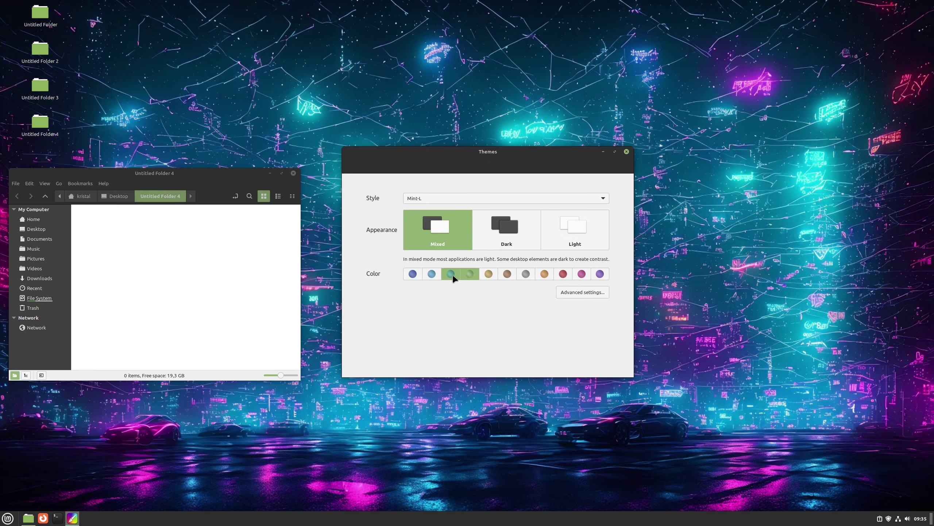
left_click(488, 274)
left_click(470, 273)
left_click(499, 236)
Try the Mint-X style in light and mixed appearances.
left_click(448, 199)
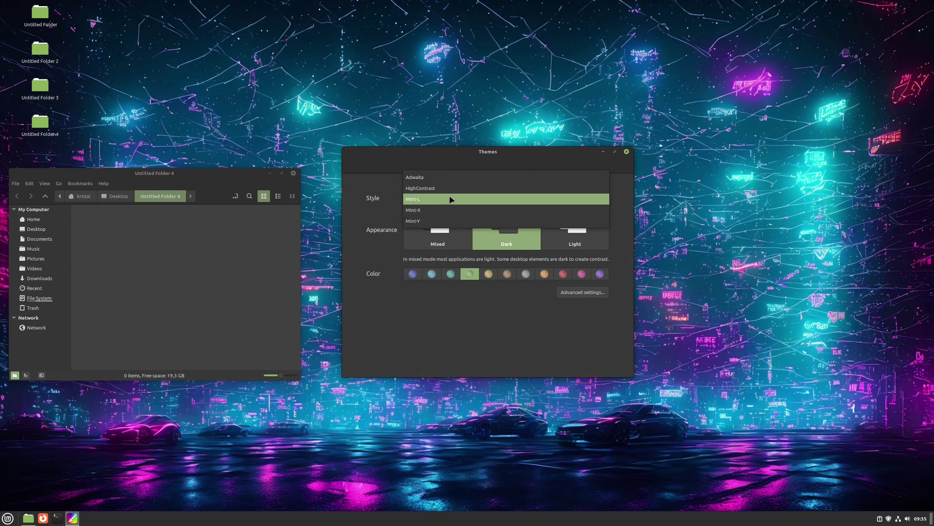
left_click(448, 212)
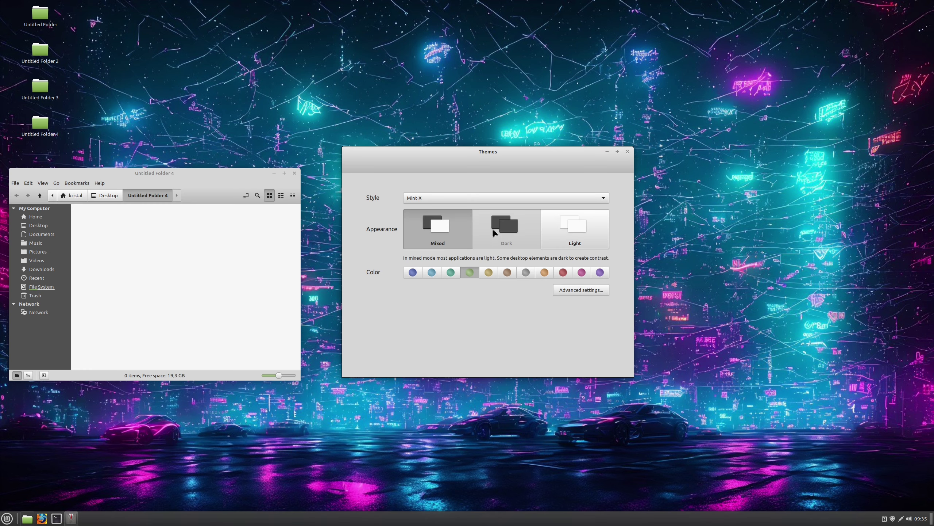
left_click(550, 234)
left_click(448, 226)
Return to the Mint-Y style with Dark appearance and open the advanced theme settings.
left_click(461, 207)
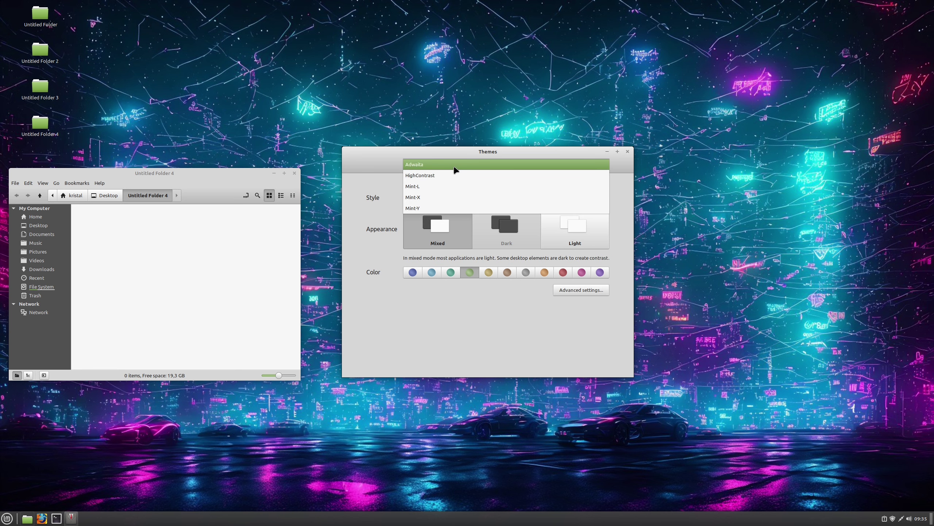
left_click(436, 208)
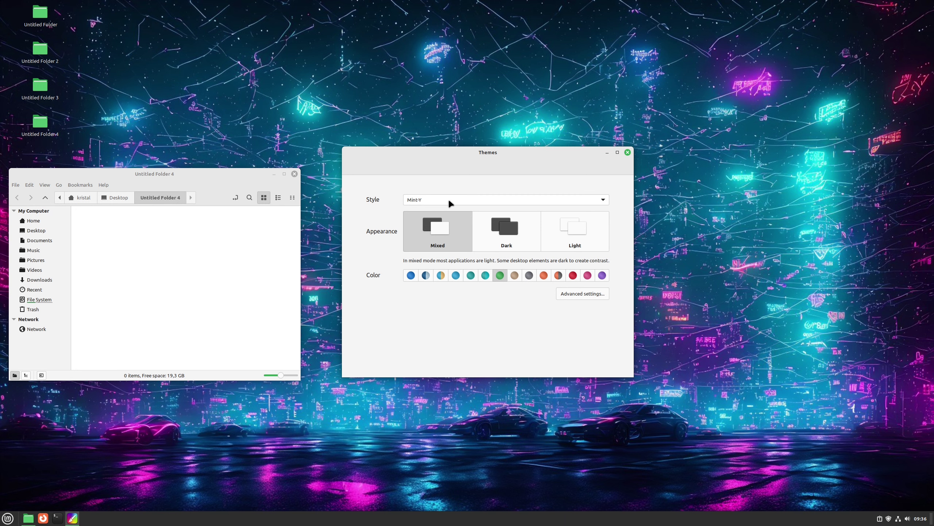
left_click(507, 237)
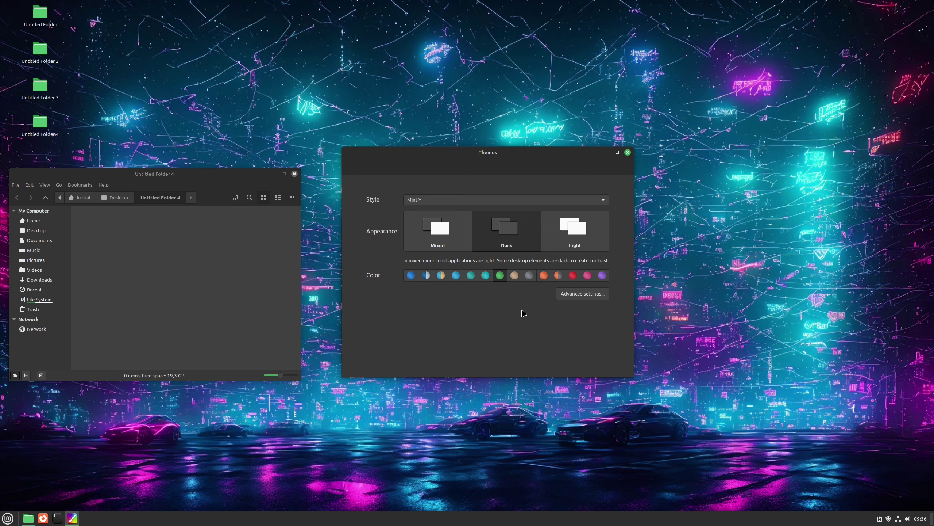
left_click(568, 297)
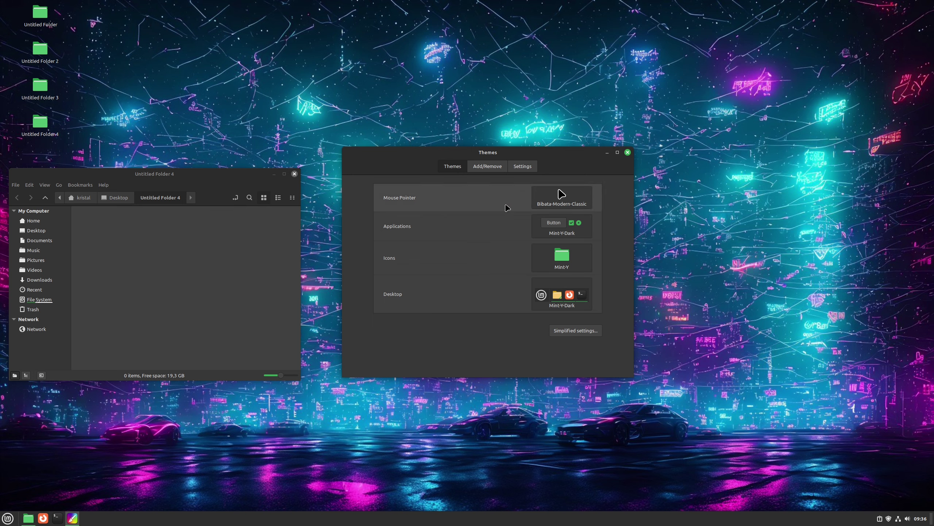
left_click(561, 198)
left_click(620, 204)
left_click(562, 198)
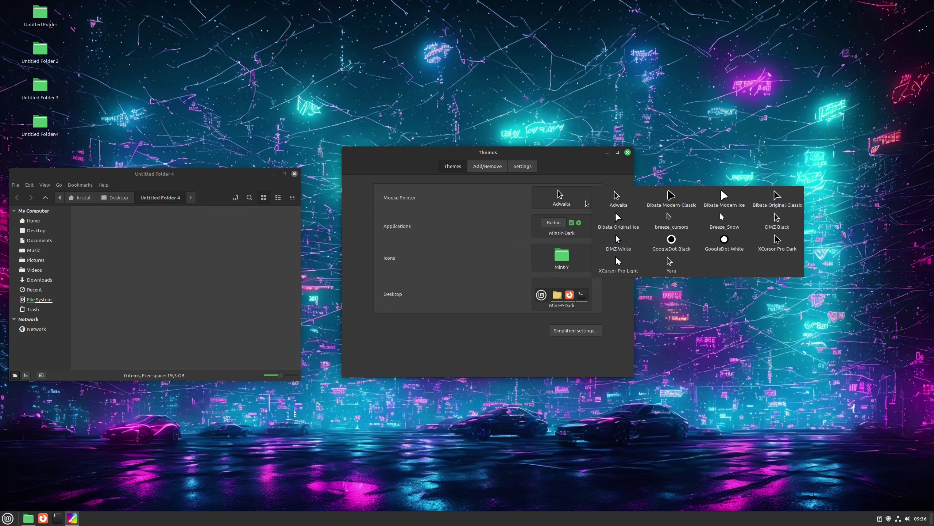
left_click(670, 241)
left_click(562, 197)
left_click(725, 241)
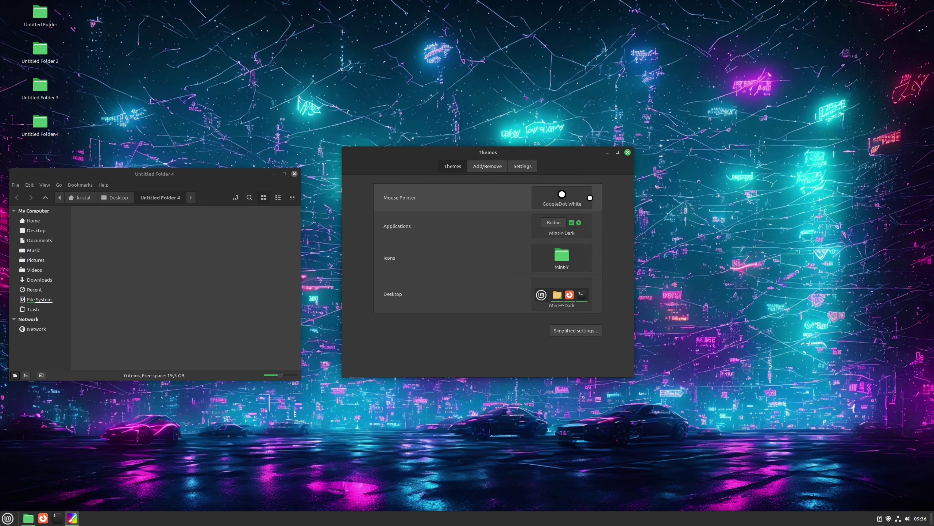
left_click(590, 198)
left_click(670, 205)
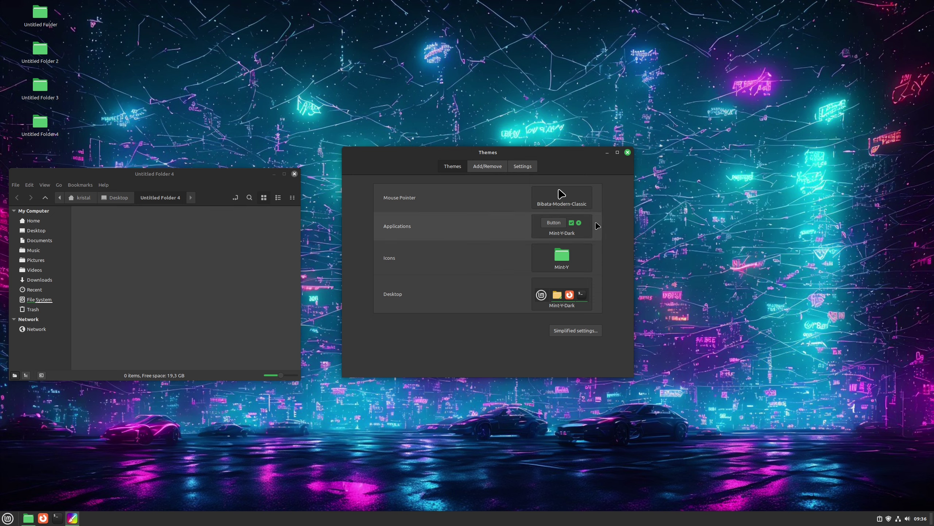
left_click(586, 201)
left_click(776, 242)
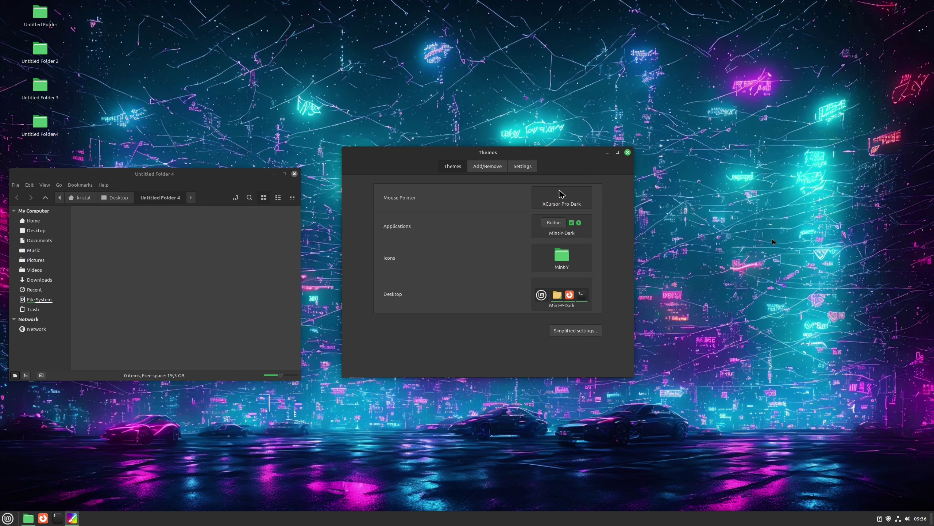
left_click(583, 205)
left_click(670, 205)
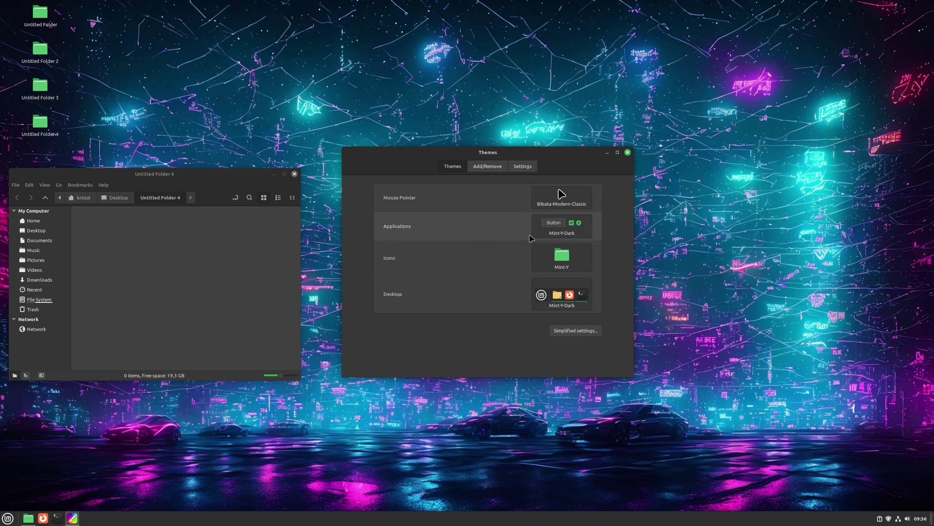
left_click(563, 232)
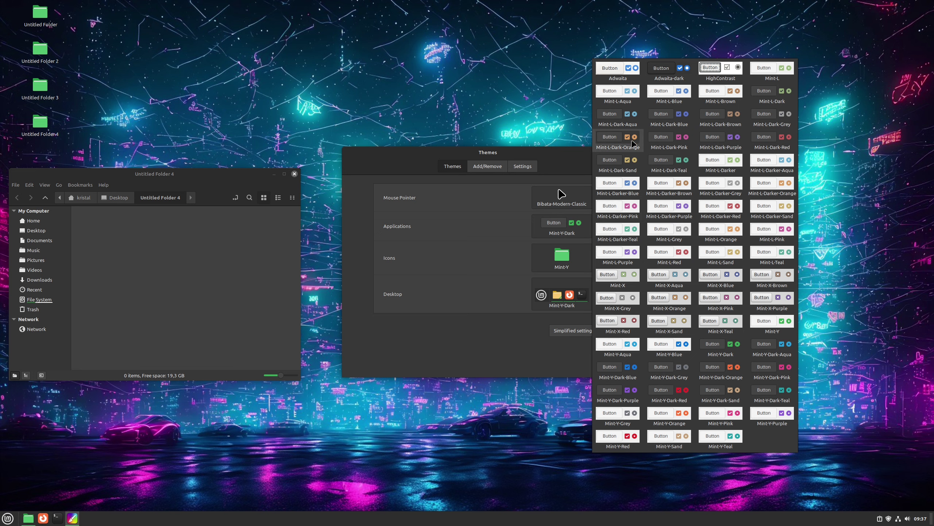
Preview Mint-L-Dark-Aqua, Mint-L-Grey and Mint-Y-Dark-Grey as the applications theme.
left_click(623, 127)
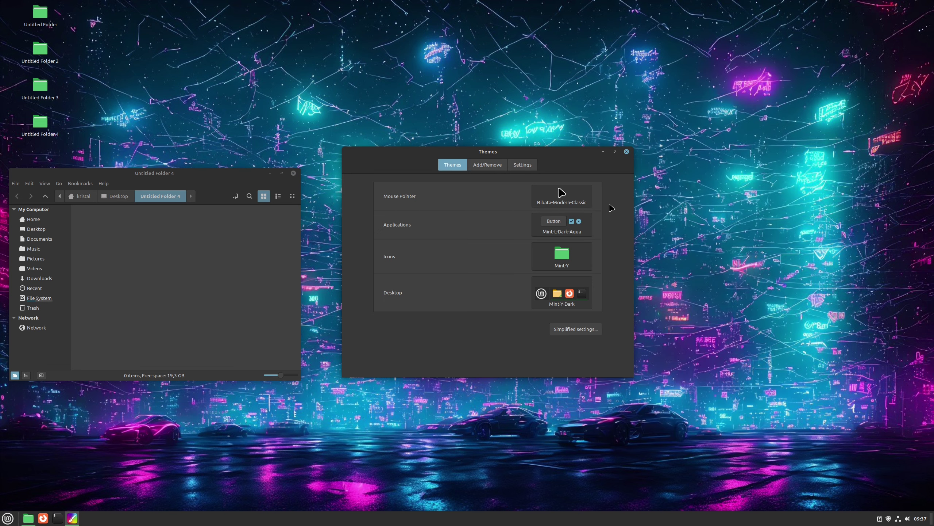
left_click(559, 224)
left_click(661, 236)
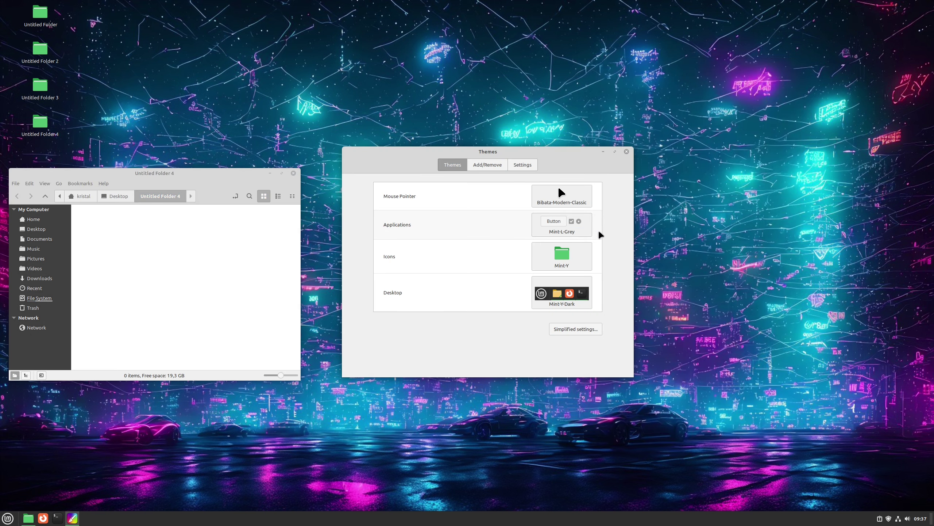
left_click(588, 227)
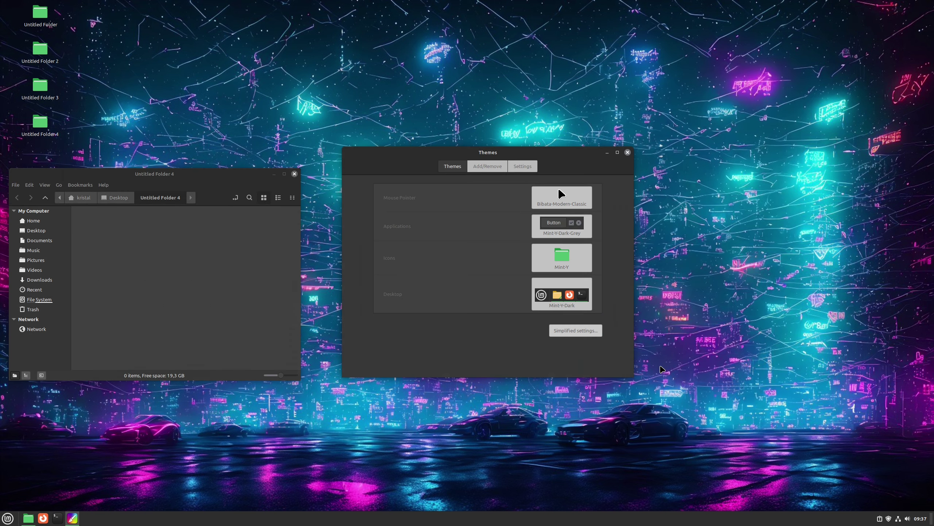
left_click(661, 370)
left_click(562, 236)
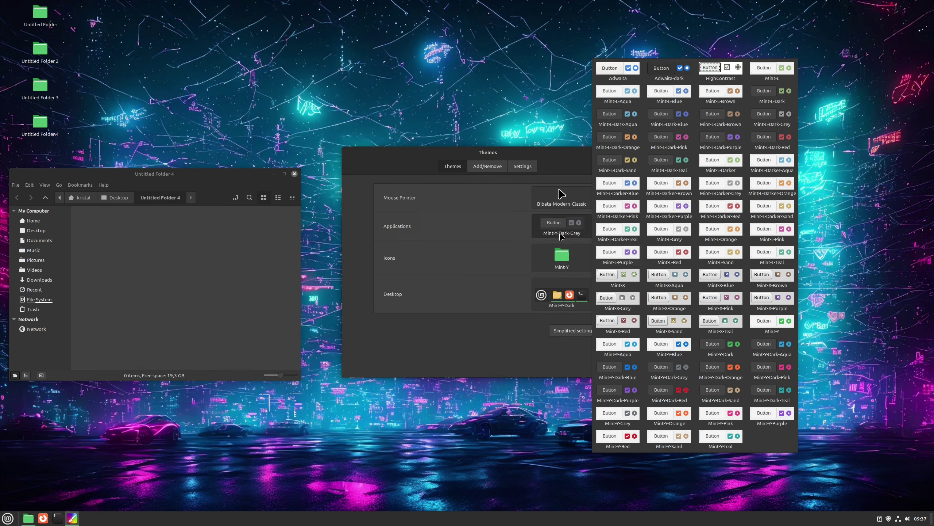
Preview Mint-L-Dark-Teal and Mint-Y-Blue, then settle on Mint-Y-Dark-Blue for applications.
left_click(669, 164)
left_click(584, 229)
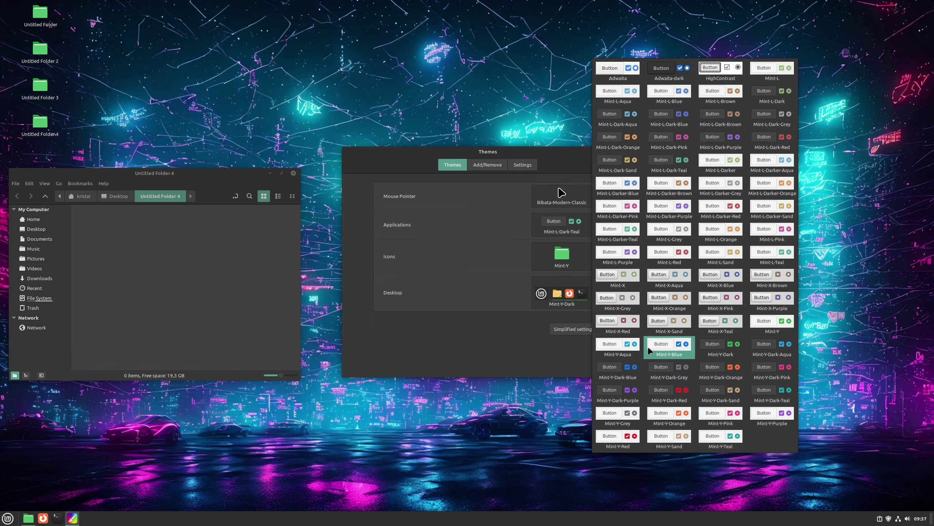
left_click(661, 351)
left_click(577, 225)
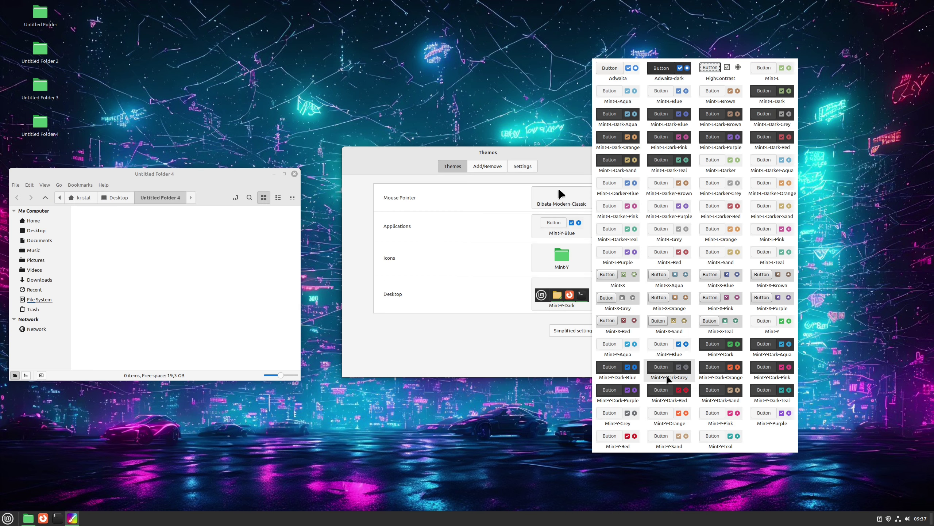
left_click(624, 378)
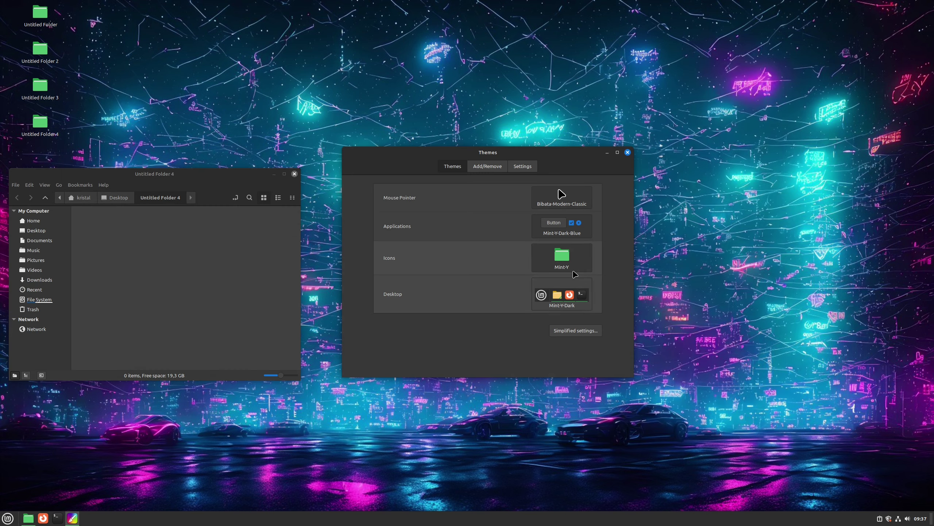
left_click(572, 269)
left_click(633, 135)
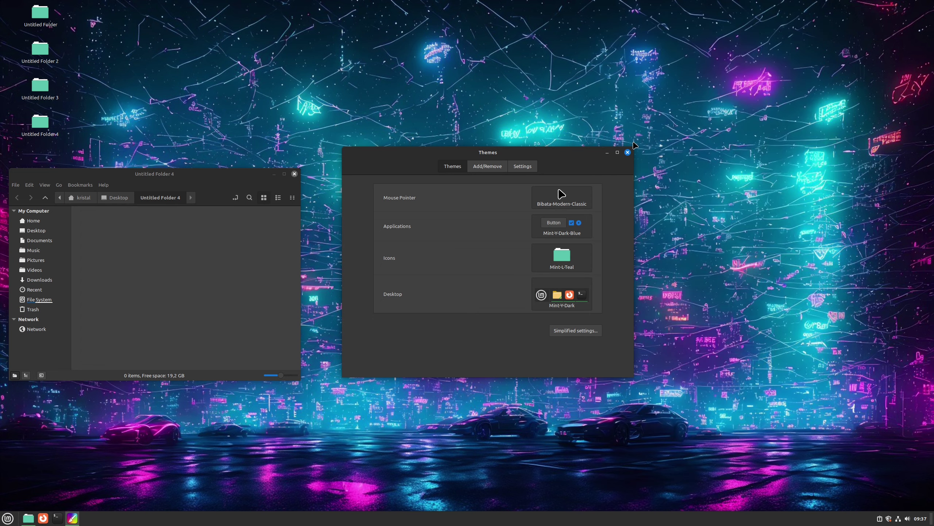
left_click(574, 258)
left_click(679, 239)
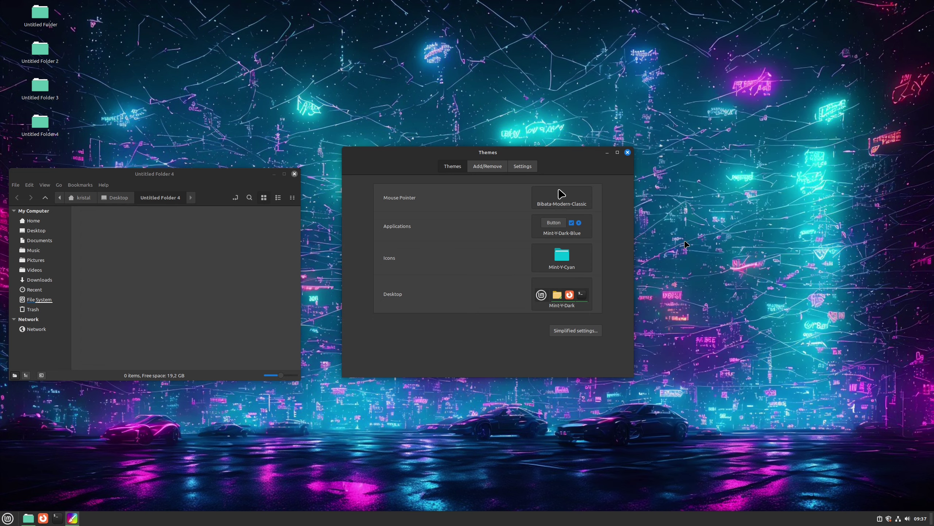
left_click(589, 267)
left_click(625, 296)
left_click(574, 260)
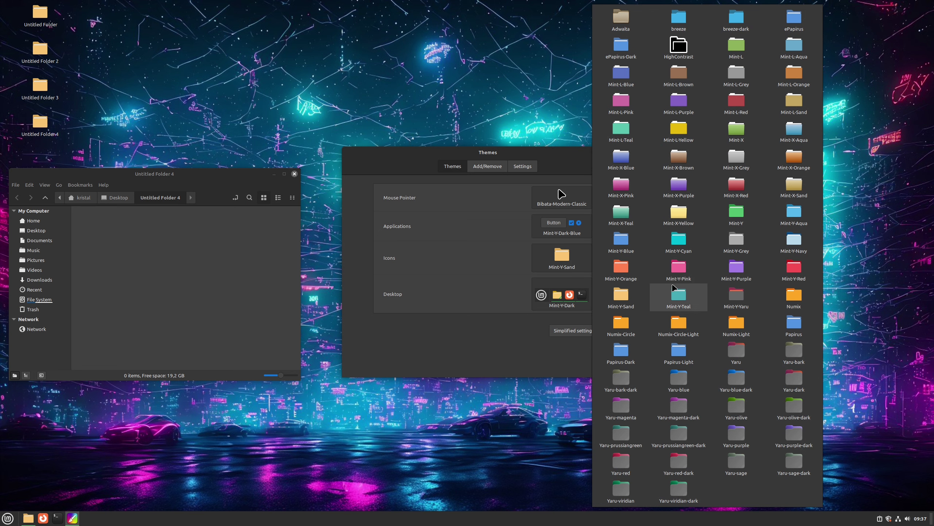
left_click(745, 224)
left_click(565, 262)
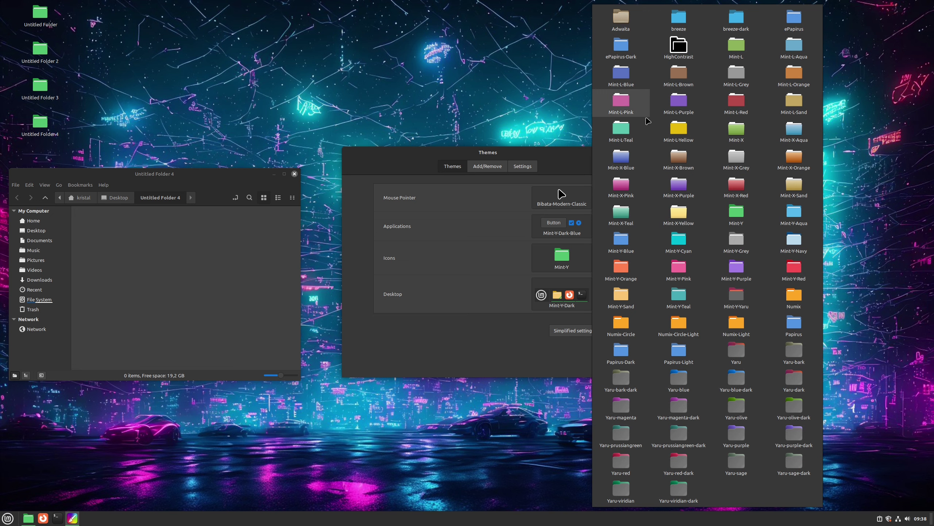
Keep Mint-Y icons and preview Mint-L-Purple, Mint-X-Brown and Mint-Y-Grey desktop themes.
left_click(482, 296)
left_click(570, 303)
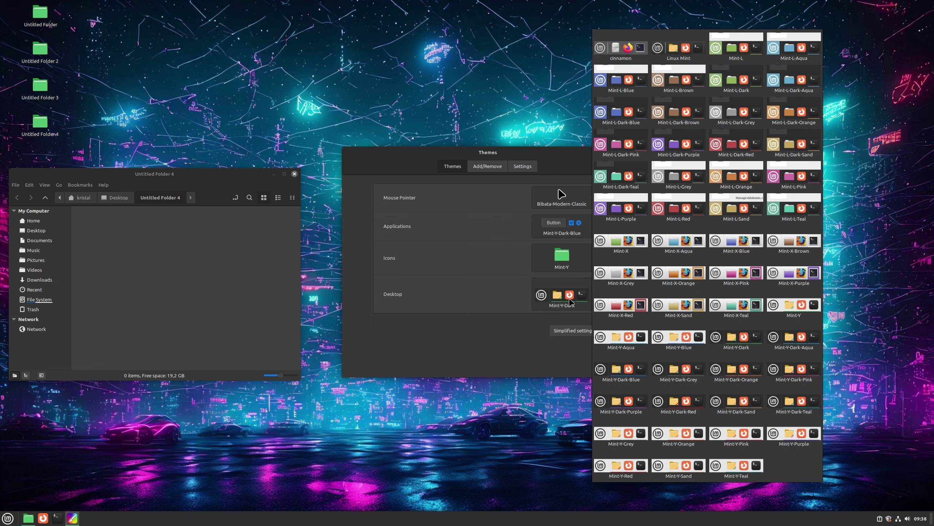
left_click(632, 210)
left_click(574, 296)
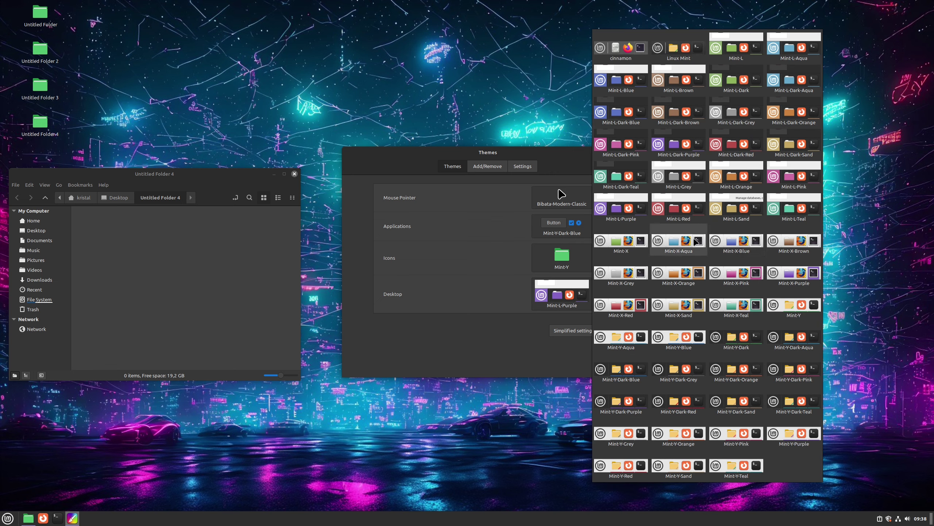
left_click(795, 240)
left_click(583, 299)
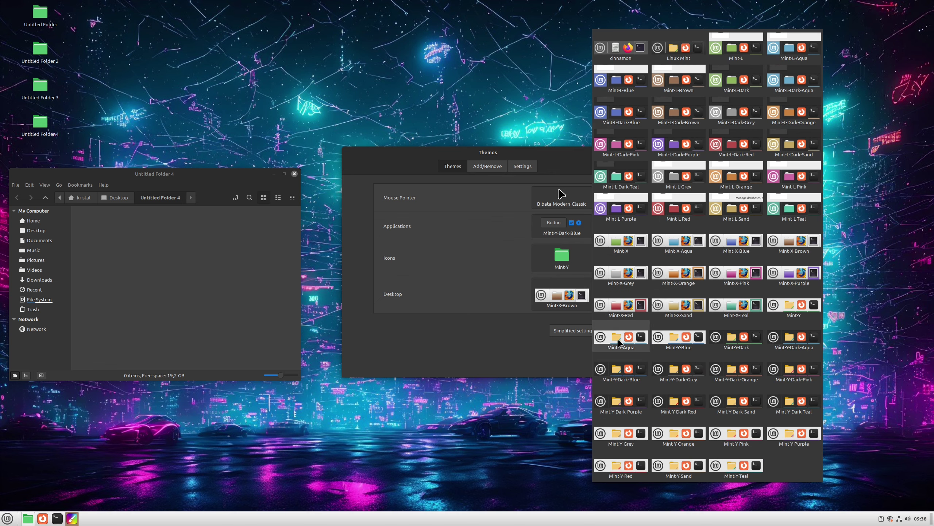
left_click(625, 434)
left_click(8, 519)
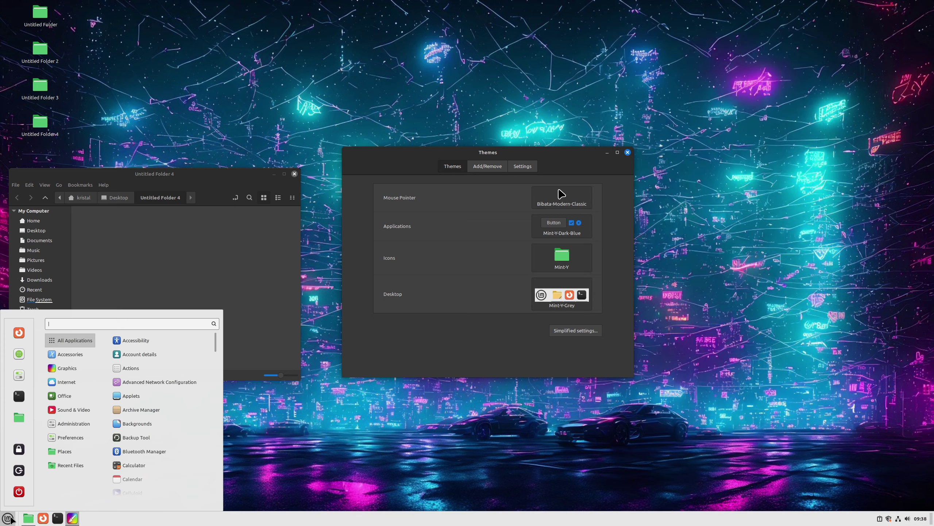
Preview the Mint-Y-Dark-Purple and Mint-Y-Sand desktop themes in the main menu.
left_click(591, 305)
left_click(621, 368)
left_click(11, 519)
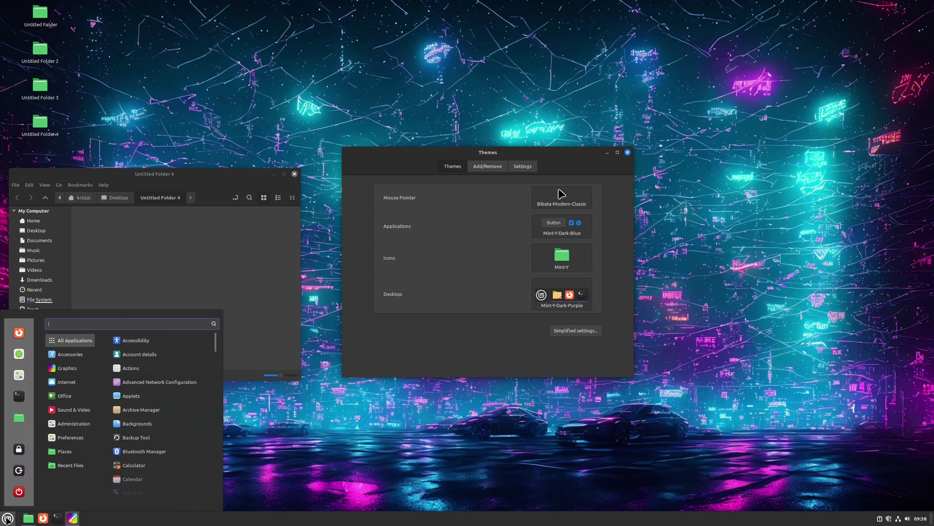
left_click(588, 342)
left_click(585, 301)
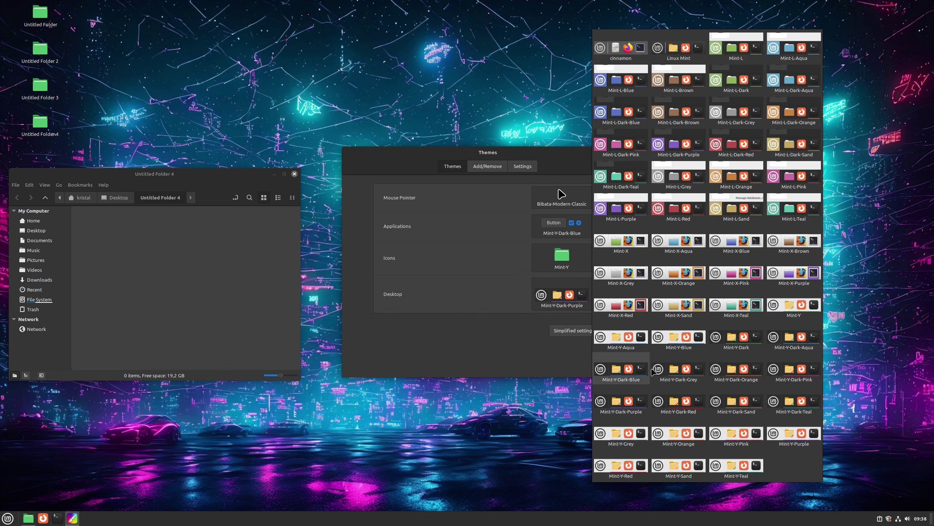
left_click(679, 466)
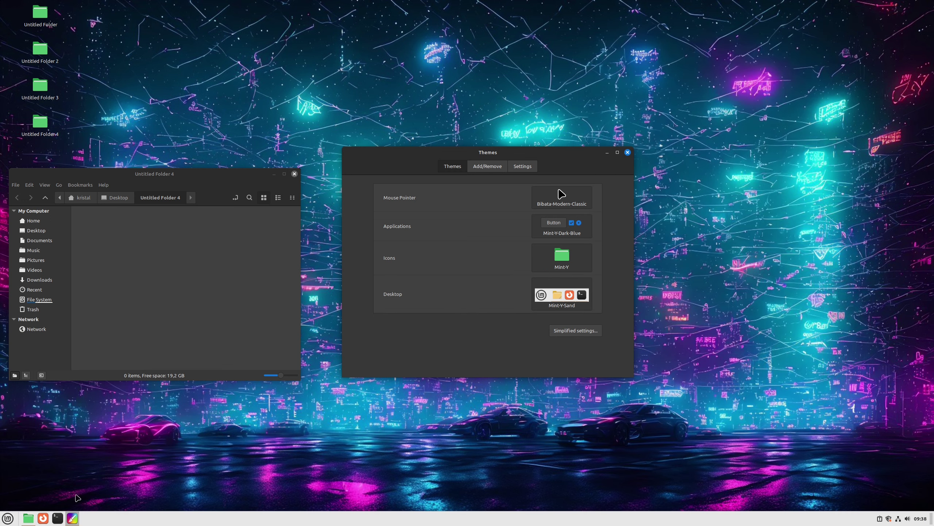
left_click(8, 518)
left_click(526, 351)
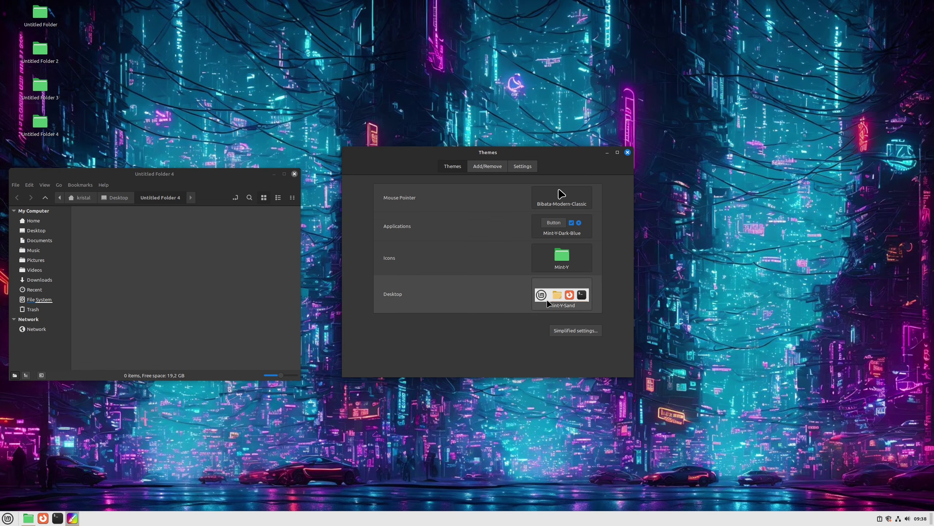
Apply Mint-Y-Dark-Blue as the desktop theme and check it in the main menu.
left_click(548, 303)
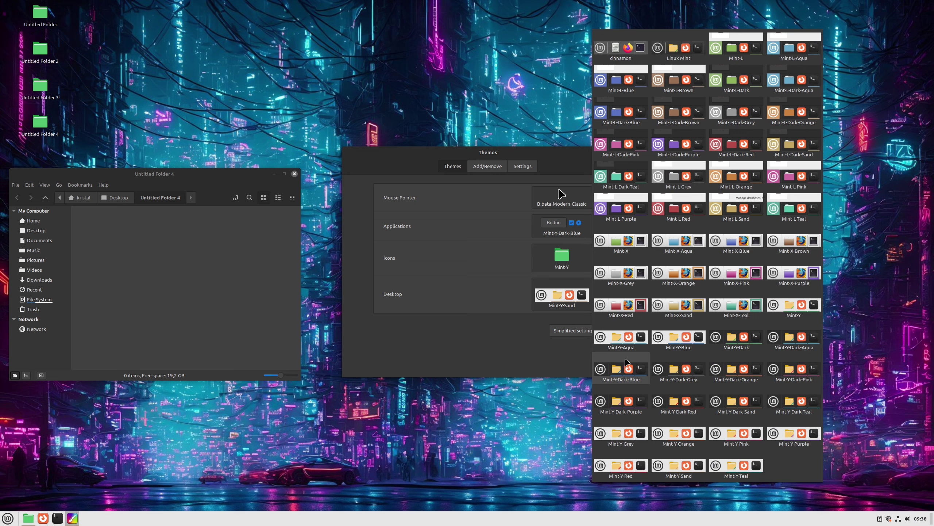
left_click(627, 362)
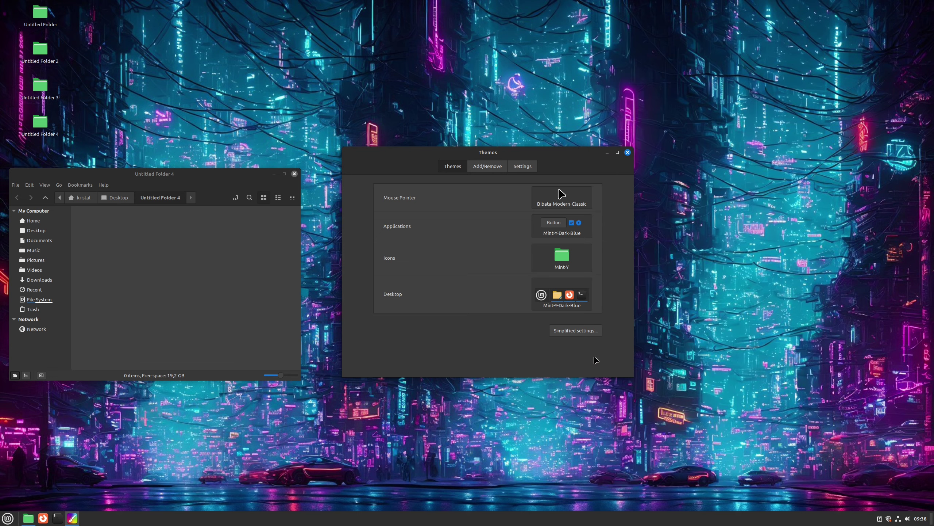
left_click(8, 519)
left_click(486, 405)
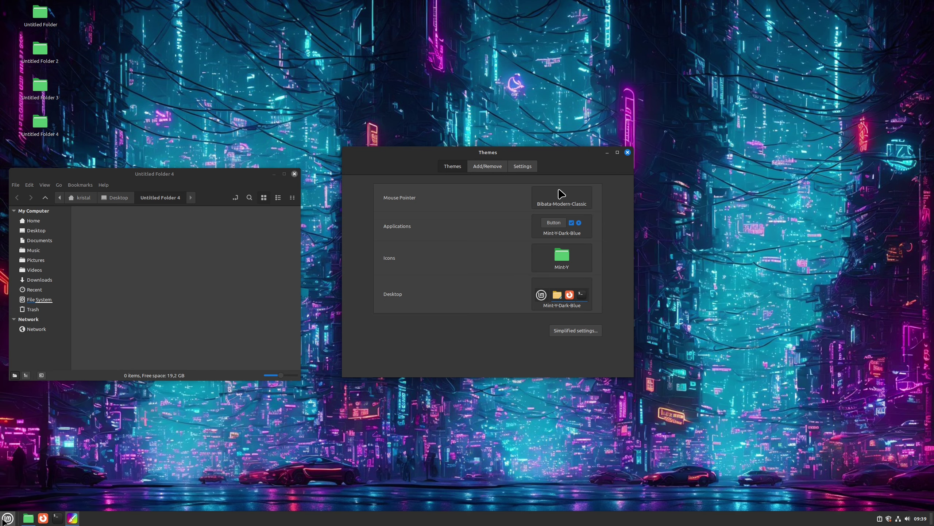
In Add/Remove, sort the downloadable themes by Popularity.
left_click(487, 172)
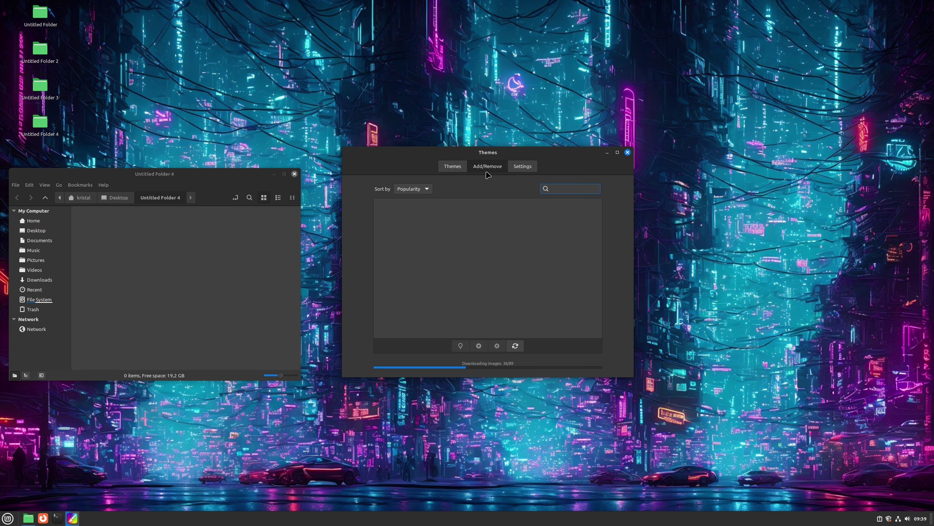
left_click(424, 190)
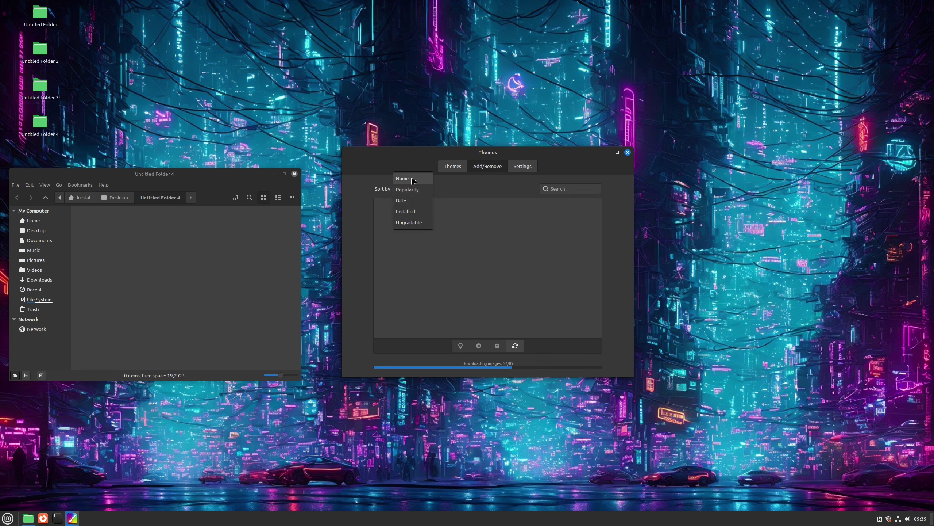
left_click(412, 190)
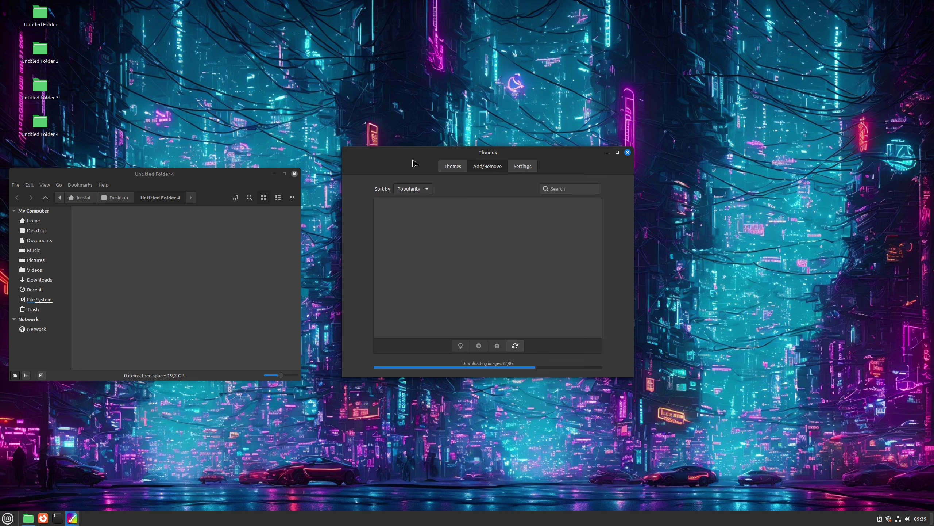
left_click(414, 190)
left_click(412, 189)
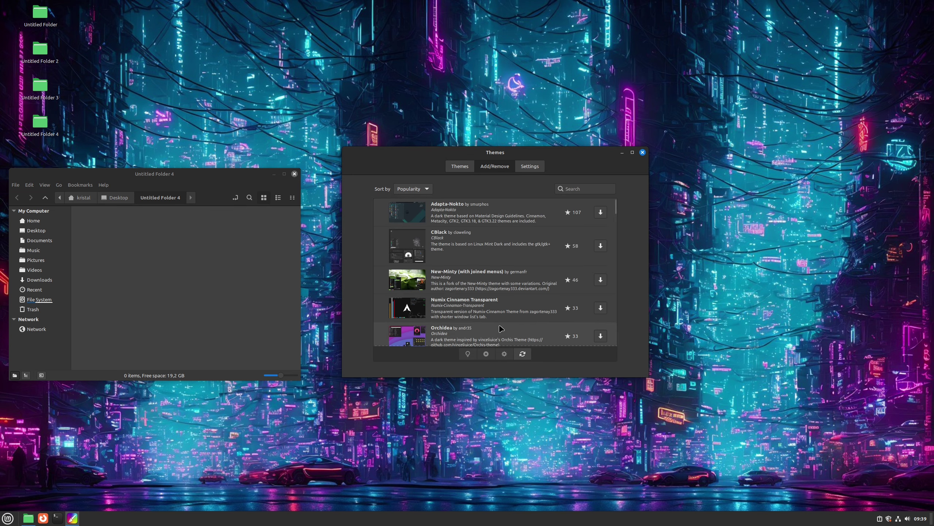
scroll(501, 324, "down", 1)
scroll(502, 309, "up", 1)
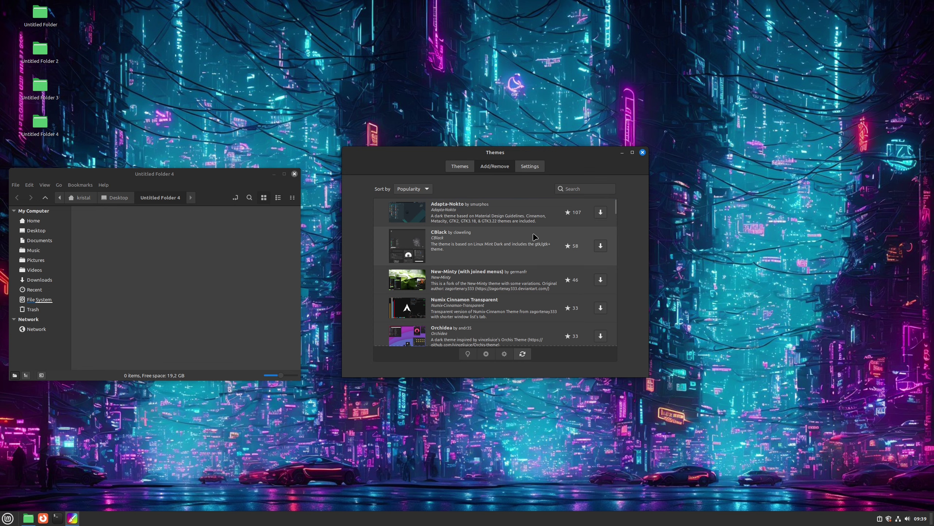
Install the Adapta-Nokto, CBlack and New-Minty themes.
left_click(601, 213)
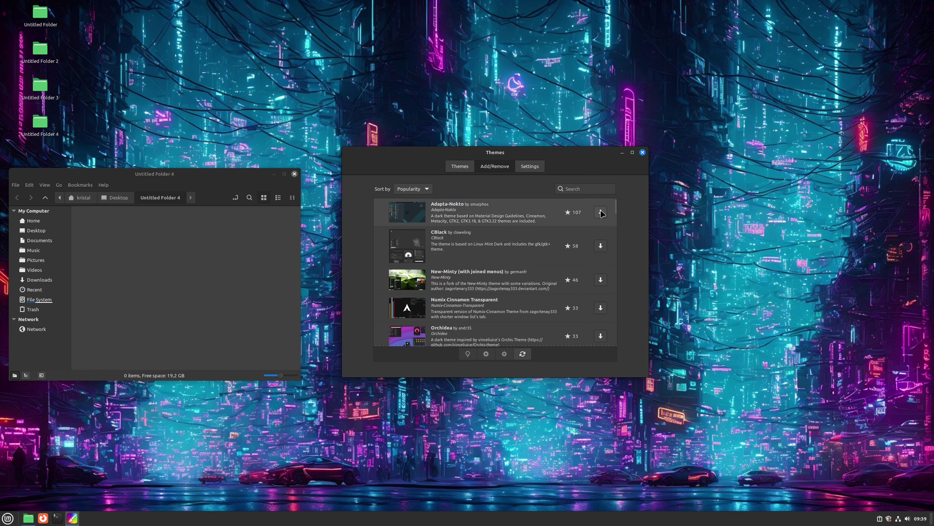
left_click(606, 250)
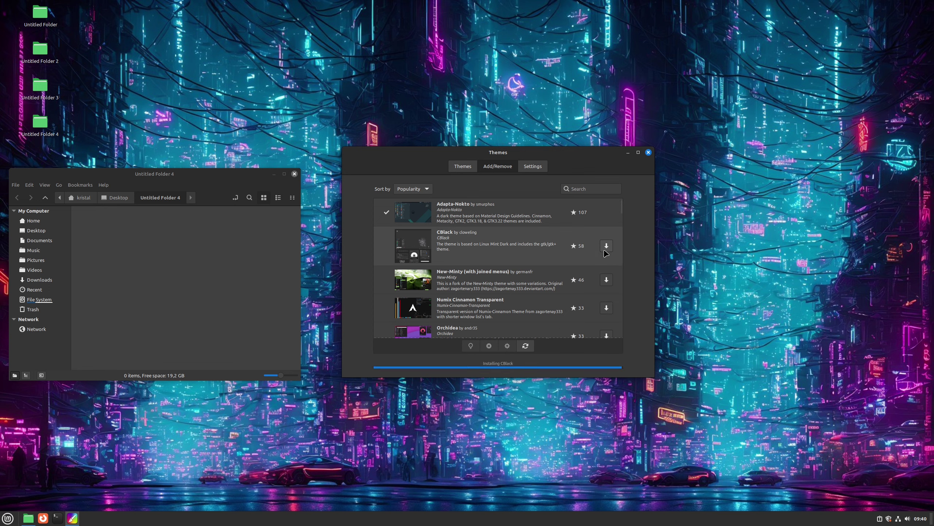
left_click(605, 281)
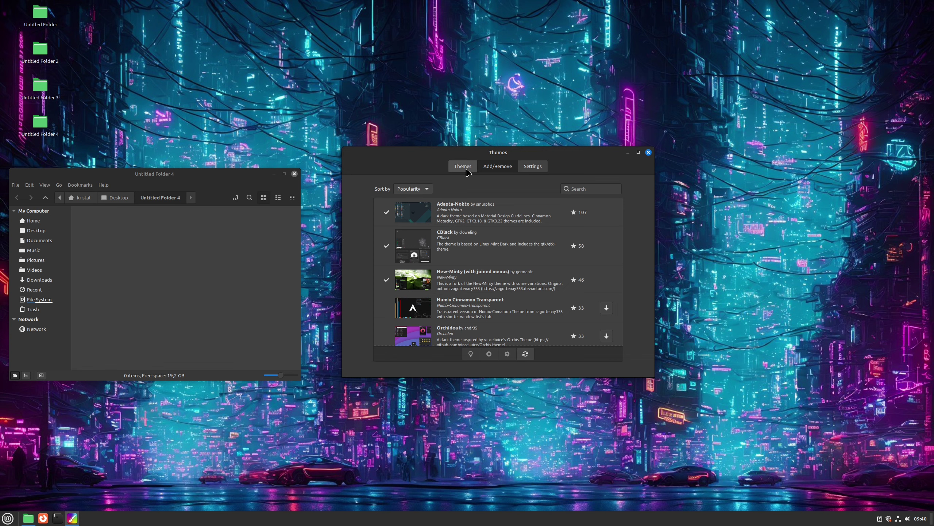
Review the pointer, applications, desktop and icon theme choices without changing anything.
left_click(466, 169)
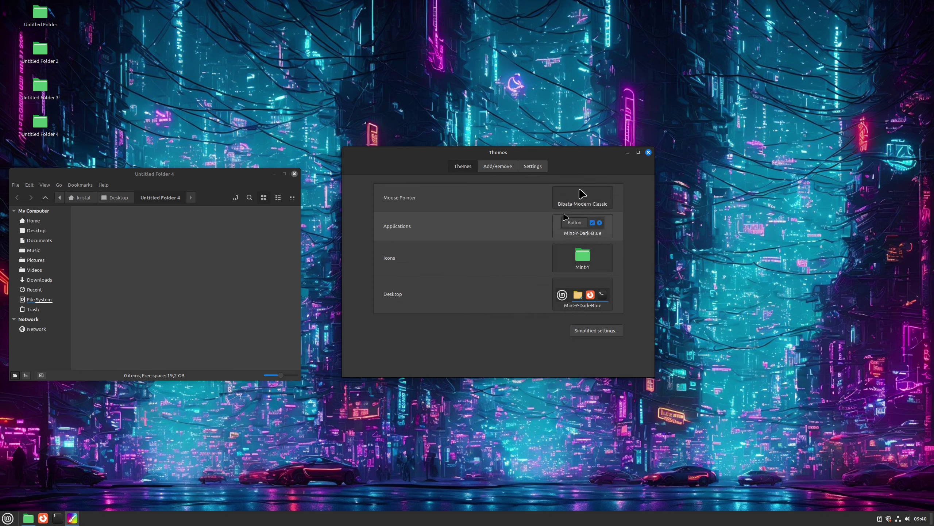
left_click(577, 205)
left_click(576, 207)
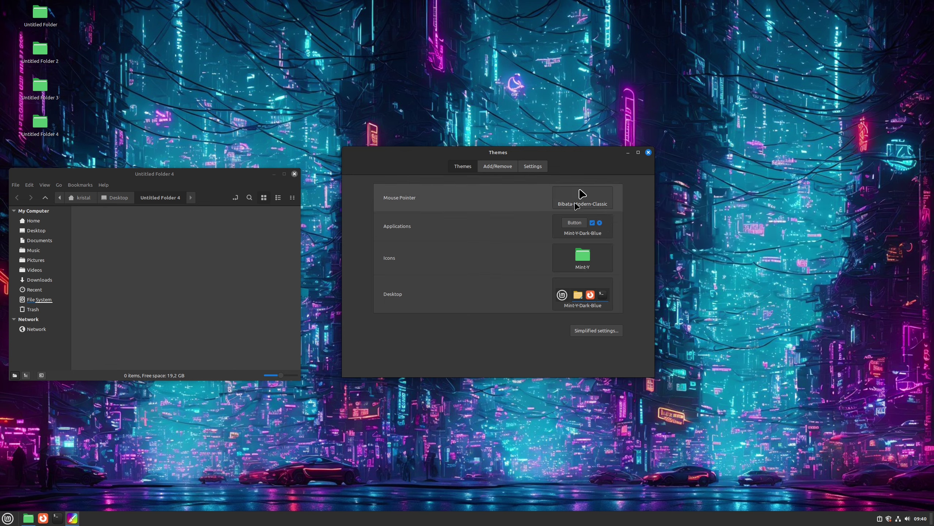
left_click(583, 226)
left_click(583, 305)
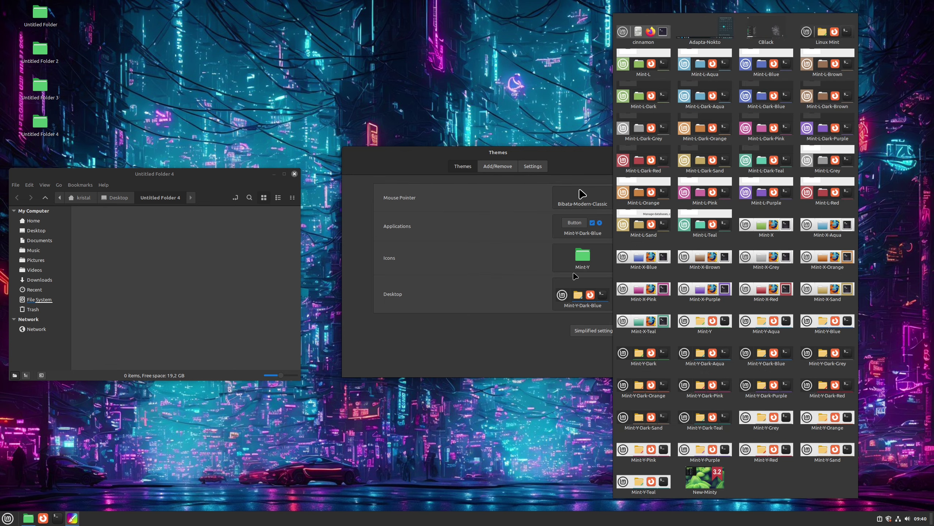
left_click(576, 270)
left_click(524, 266)
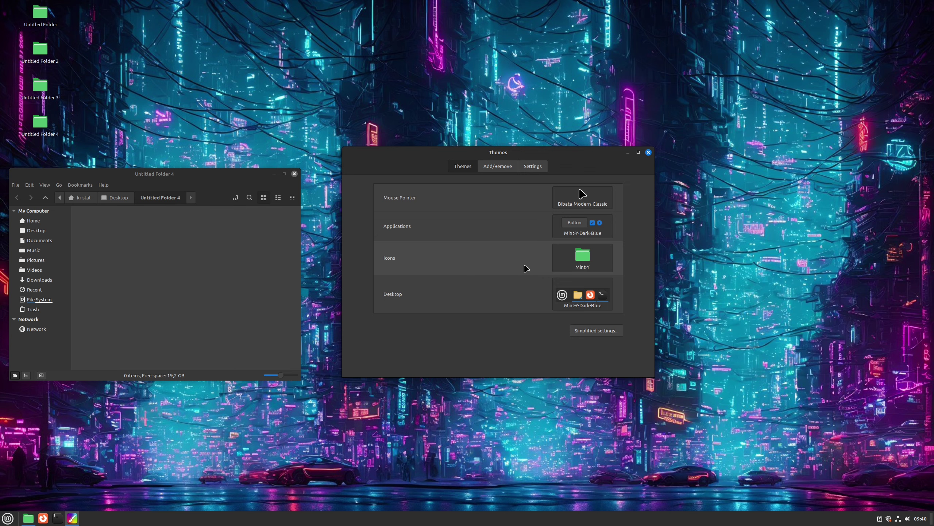
Set Adapta-Nokto as both the applications and desktop theme.
left_click(600, 224)
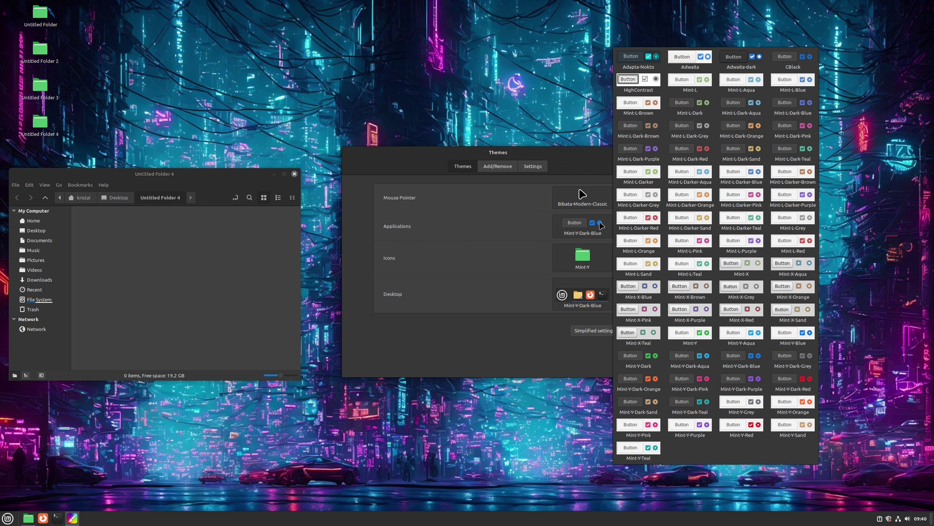
left_click(641, 65)
left_click(600, 272)
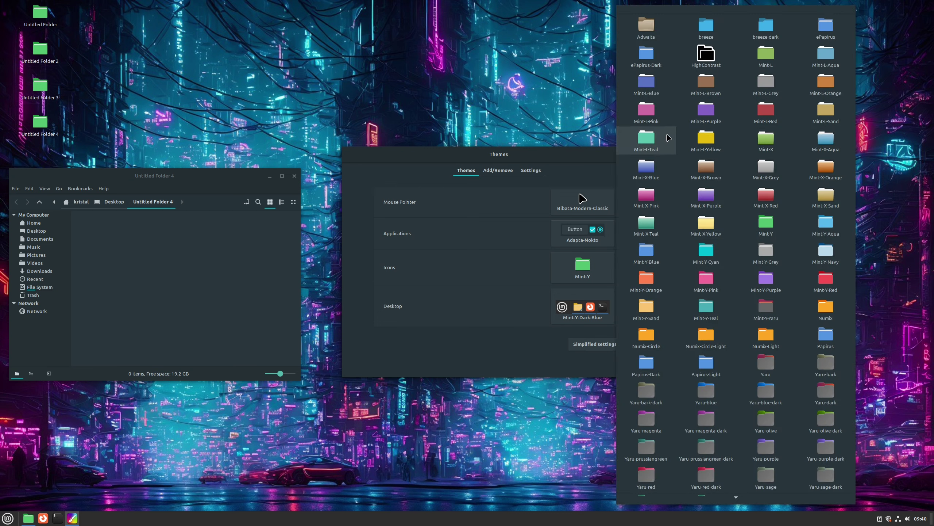
left_click(582, 306)
left_click(582, 307)
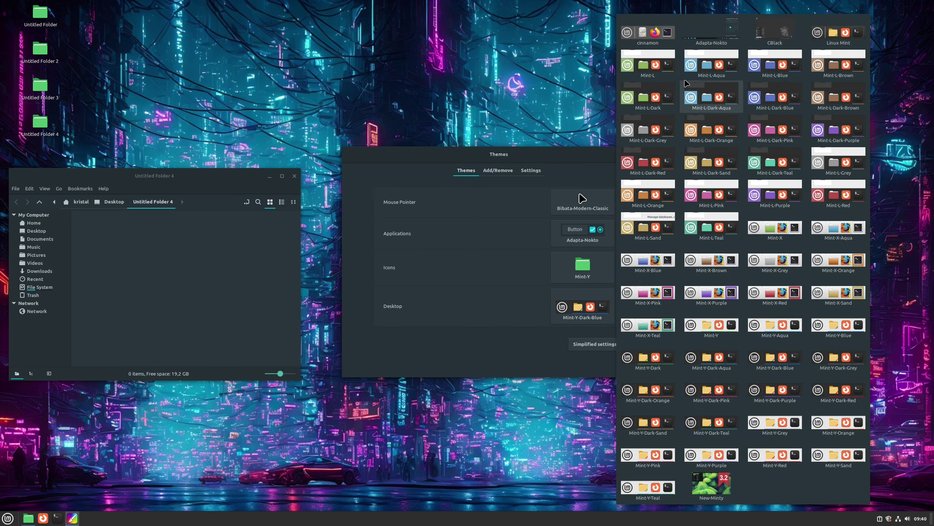
left_click(713, 43)
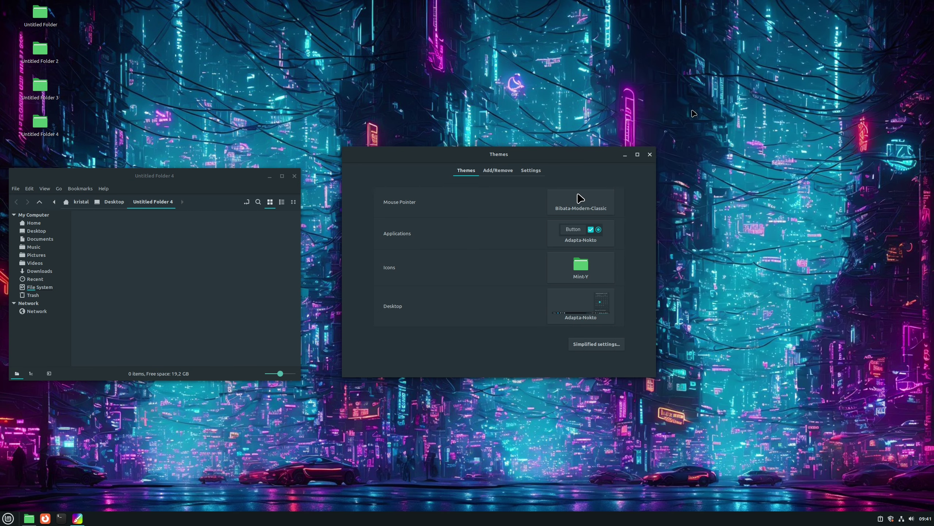
Try Mint-X-Pink icons, then set the icon theme to Mint-L-Blue.
left_click(588, 274)
left_click(647, 199)
left_click(592, 268)
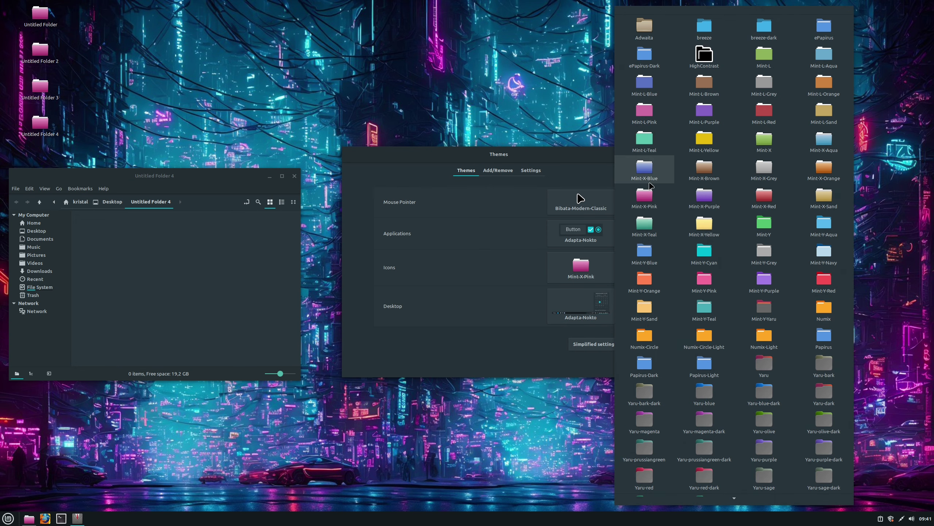
left_click(648, 92)
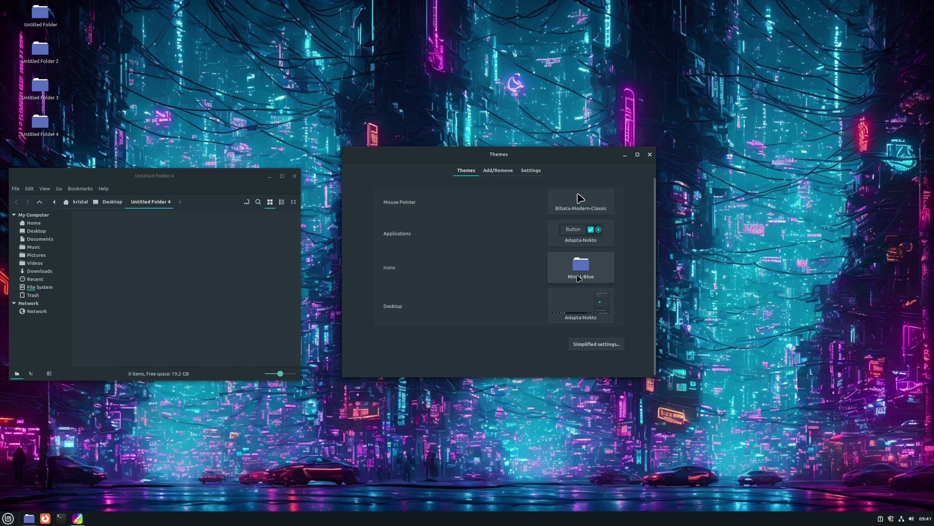
Set CBlack as the applications and desktop theme, previewing it in the menu.
left_click(587, 238)
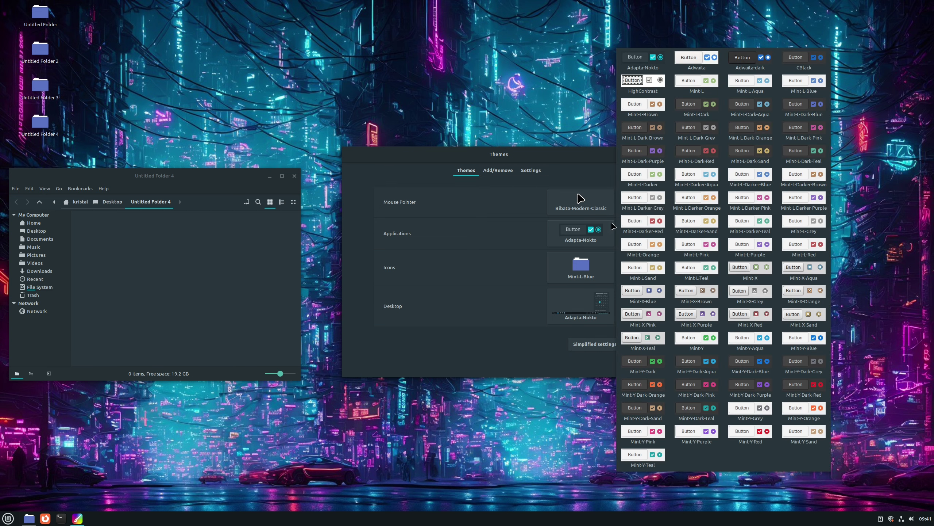
left_click(807, 64)
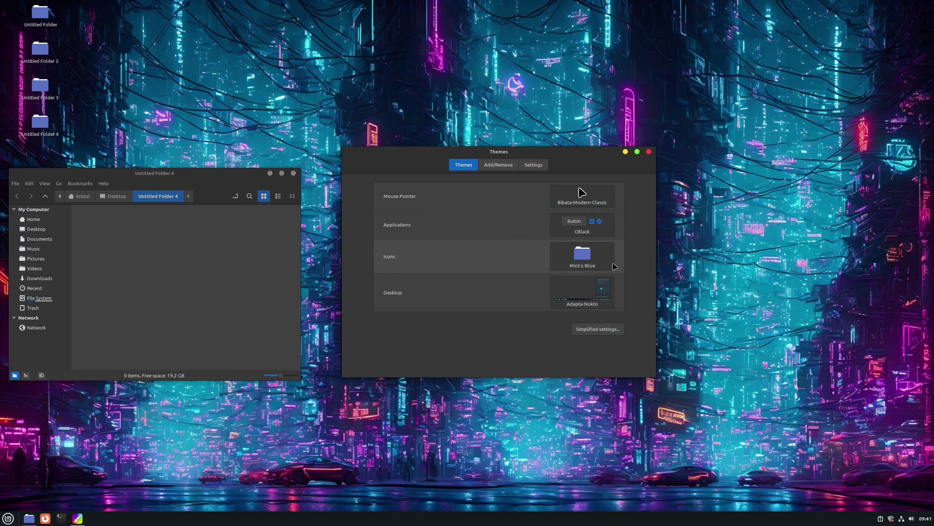
left_click(614, 265)
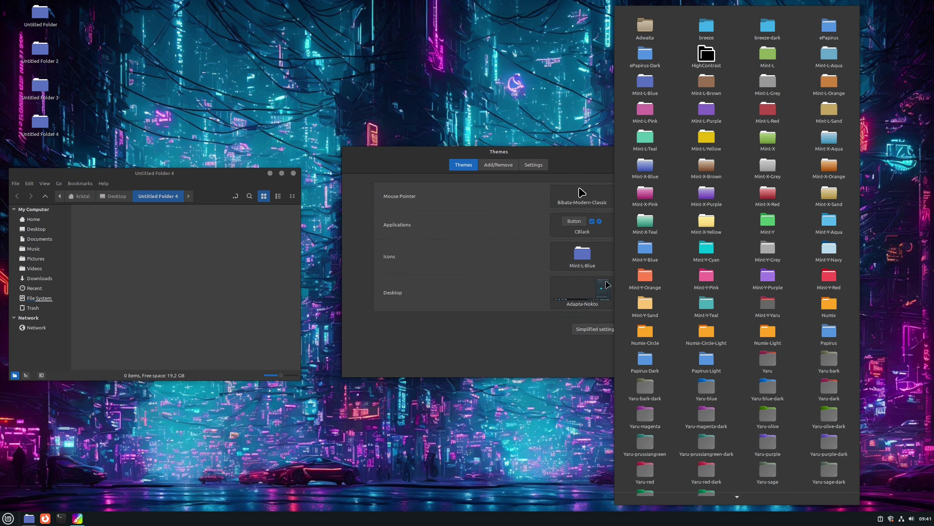
left_click(587, 301)
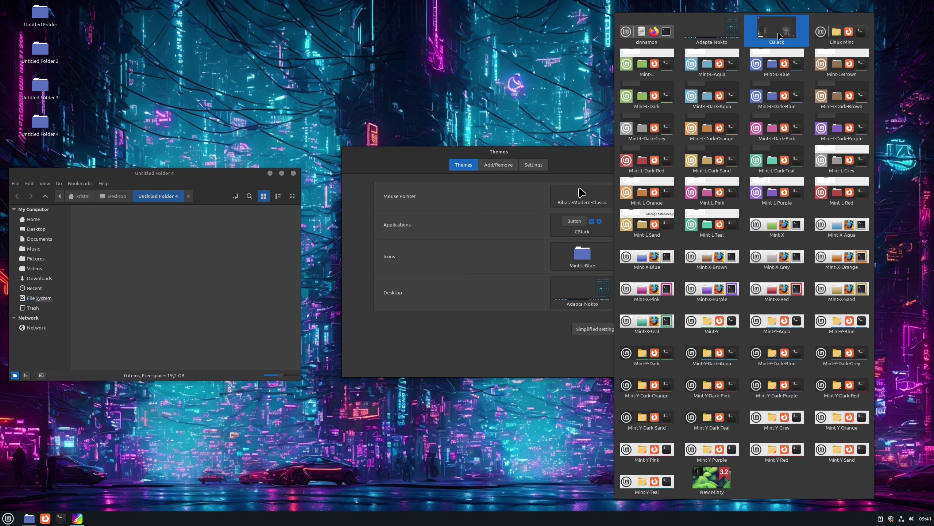
left_click(779, 36)
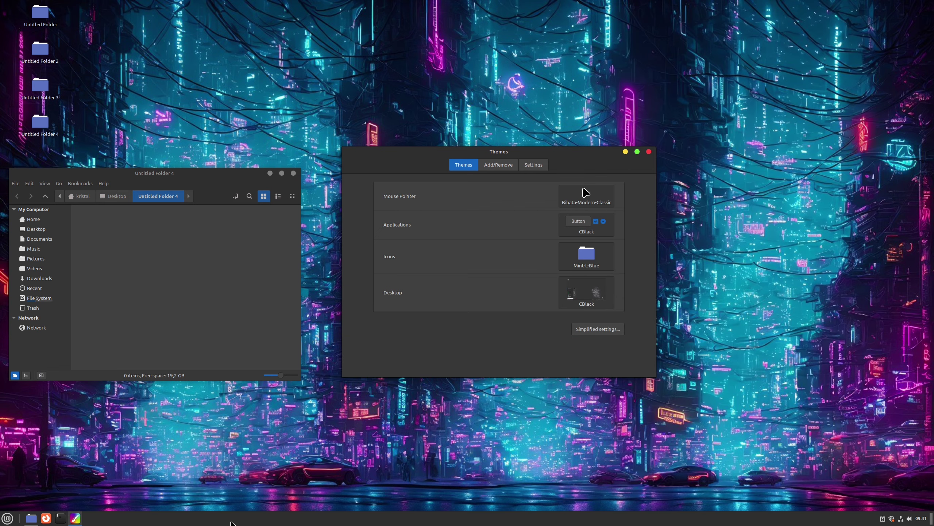
left_click(7, 518)
left_click(7, 518)
Set the icon theme to Yaru-bark-dark.
left_click(587, 256)
left_click(647, 409)
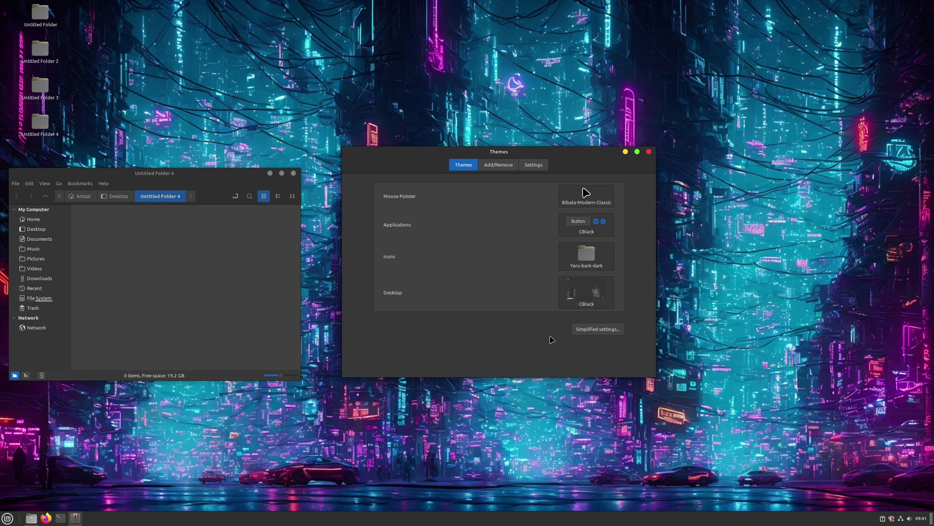
left_click(586, 224)
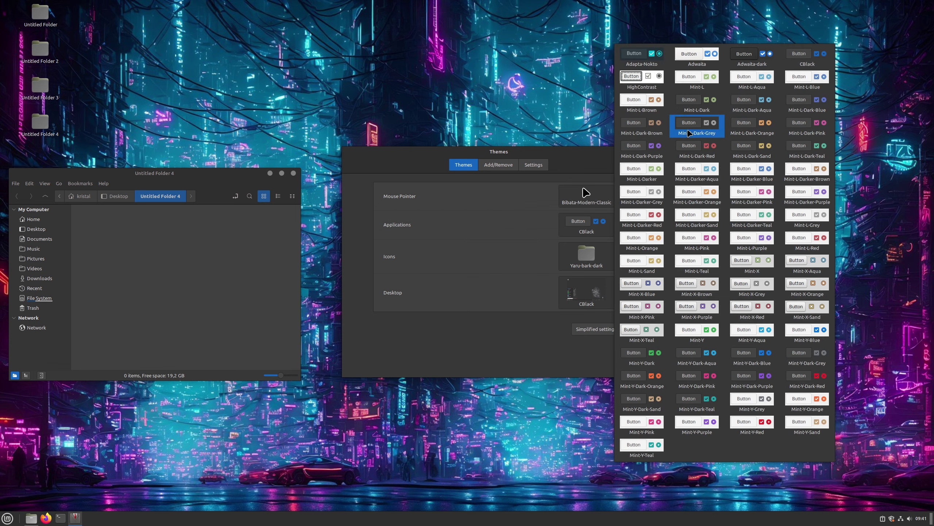
Apply New-Minty as the desktop theme and preview it in the applications menu.
left_click(585, 262)
left_click(585, 263)
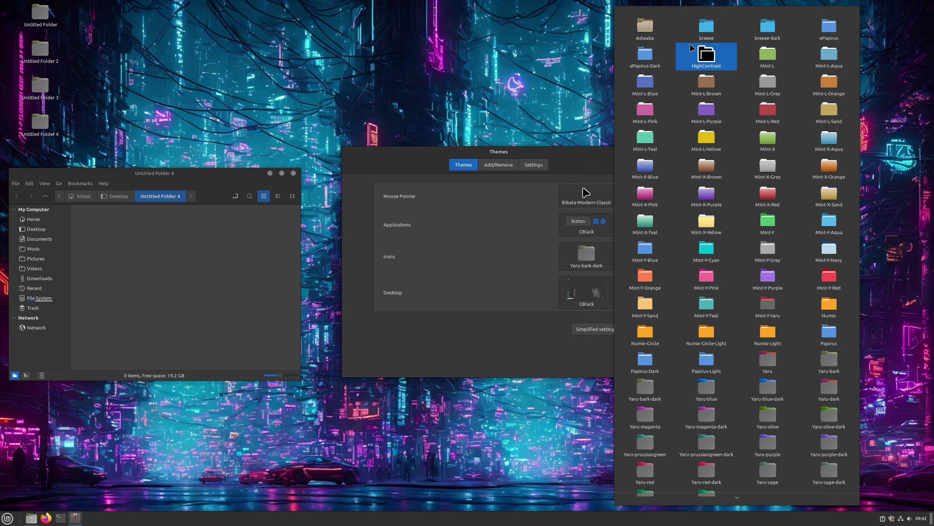
left_click(526, 294)
left_click(587, 292)
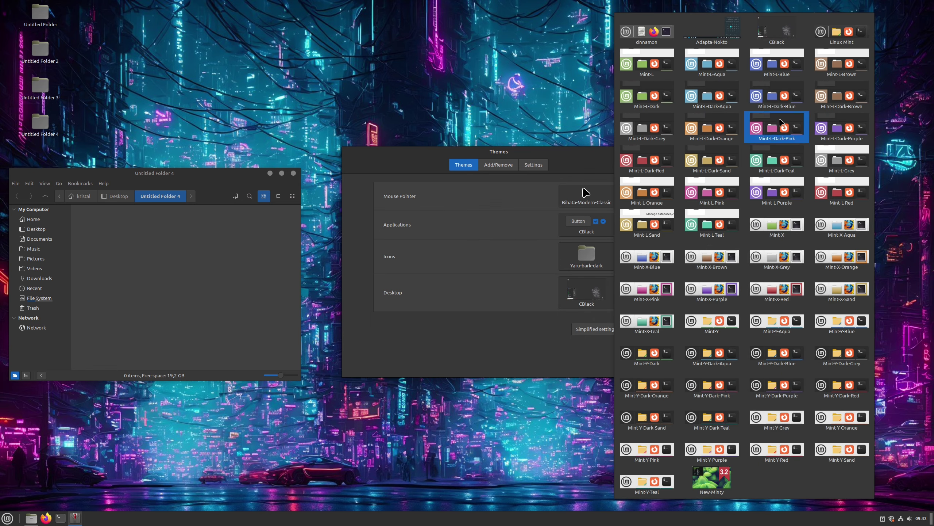
left_click(708, 484)
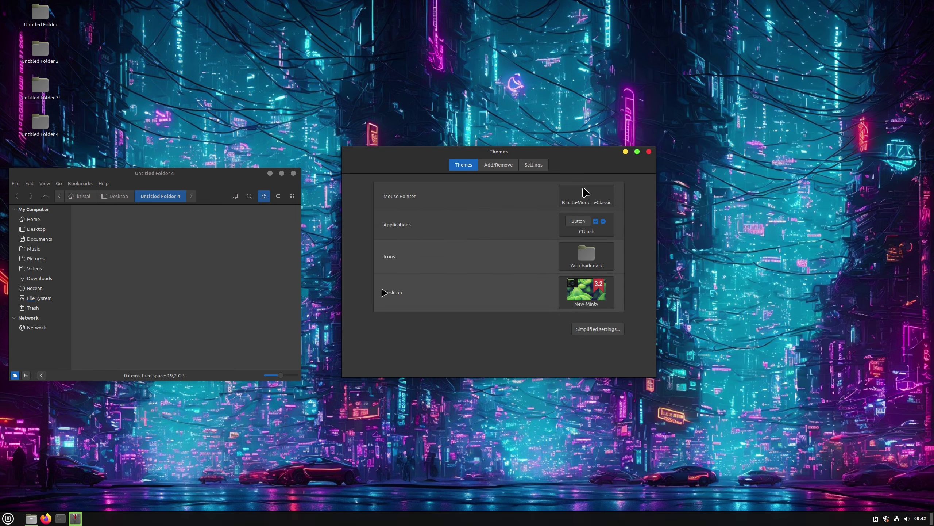
left_click(9, 518)
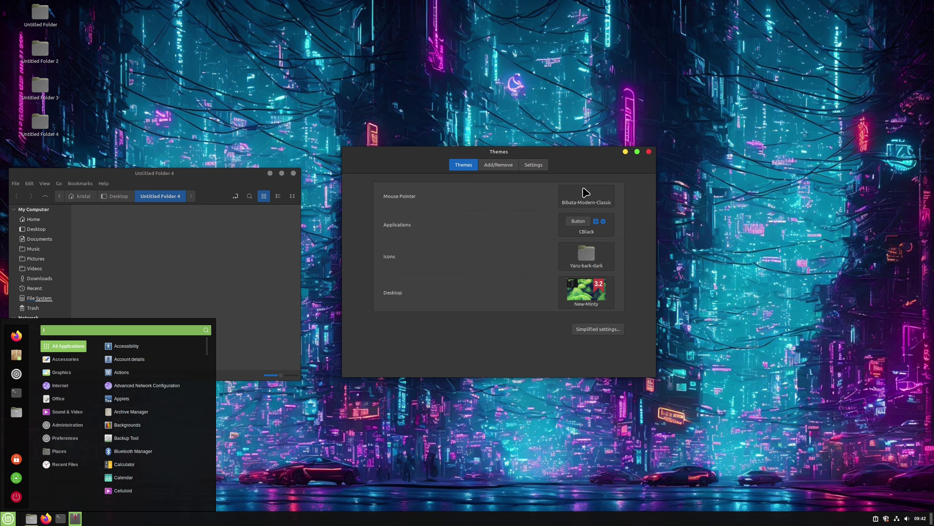
left_click(8, 519)
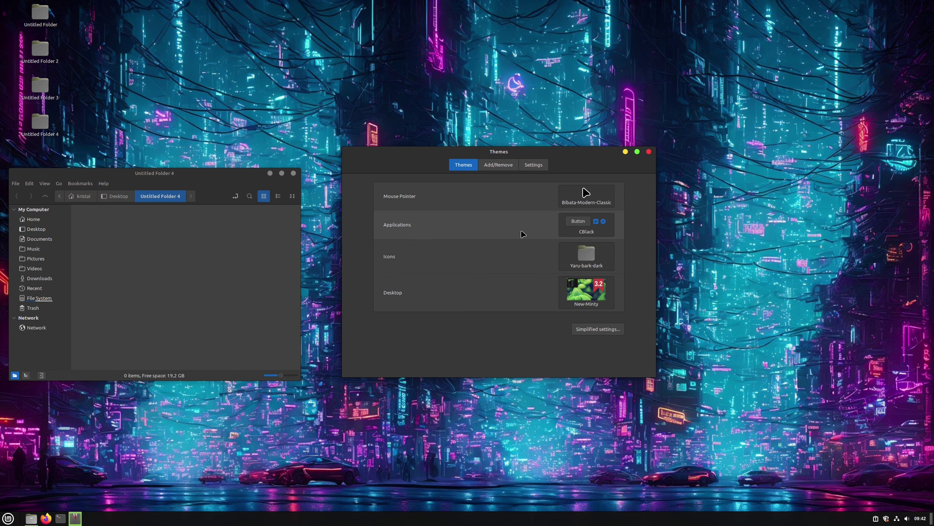
Restore the Adapta-Nokto application theme and Mint-L-Blue icons, then close Untitled Folder 4.
left_click(587, 225)
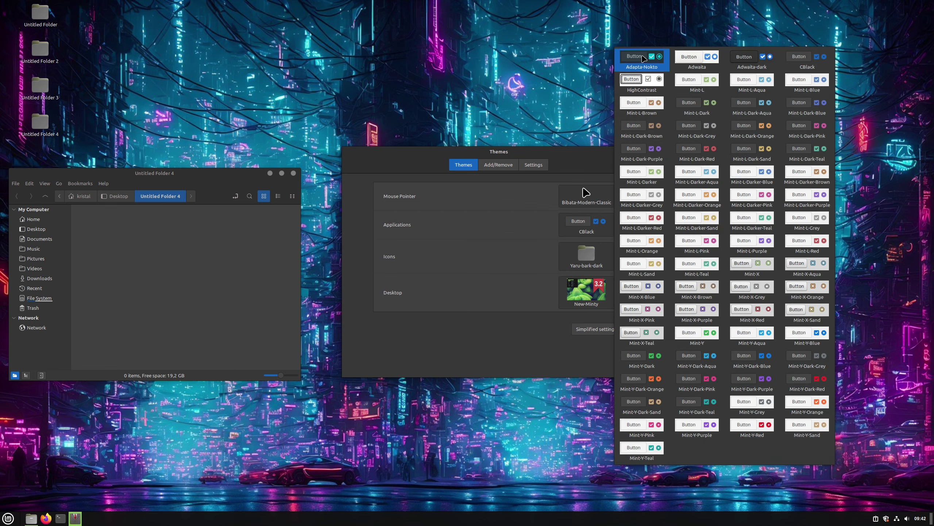
left_click(643, 60)
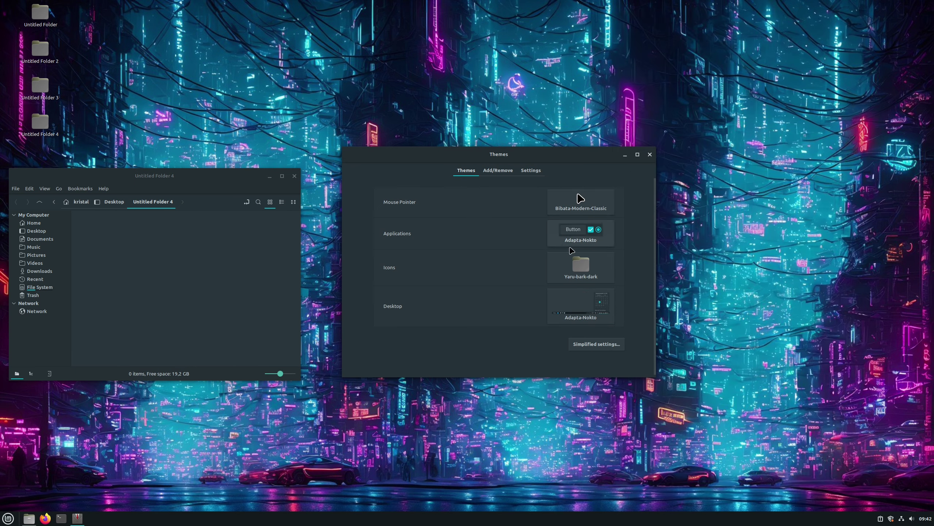
left_click(579, 265)
left_click(645, 83)
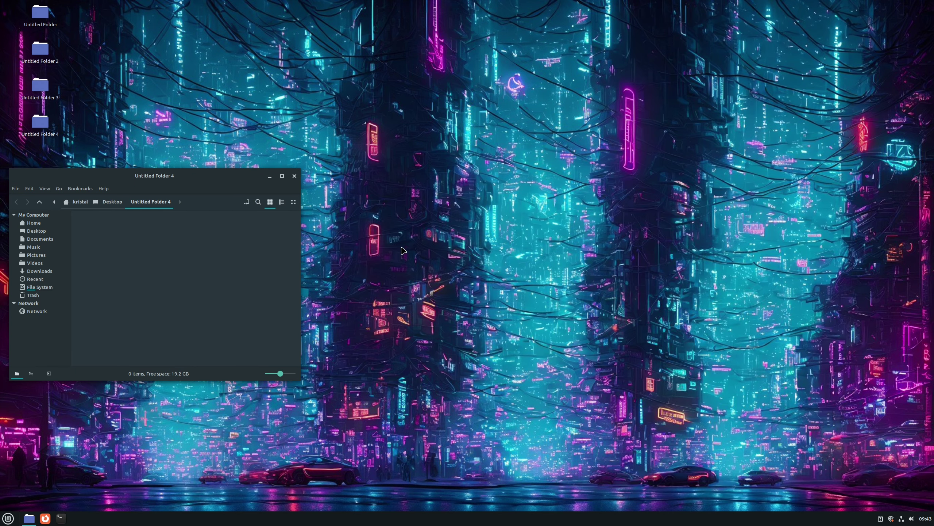
left_click(294, 177)
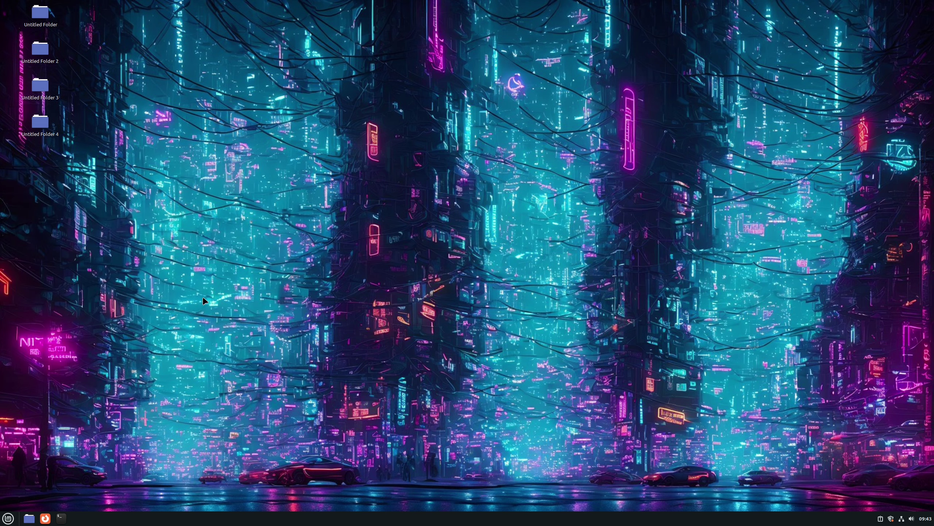
Launch the Effects settings by searching 'eff' in the application menu.
left_click(8, 518)
type("s")
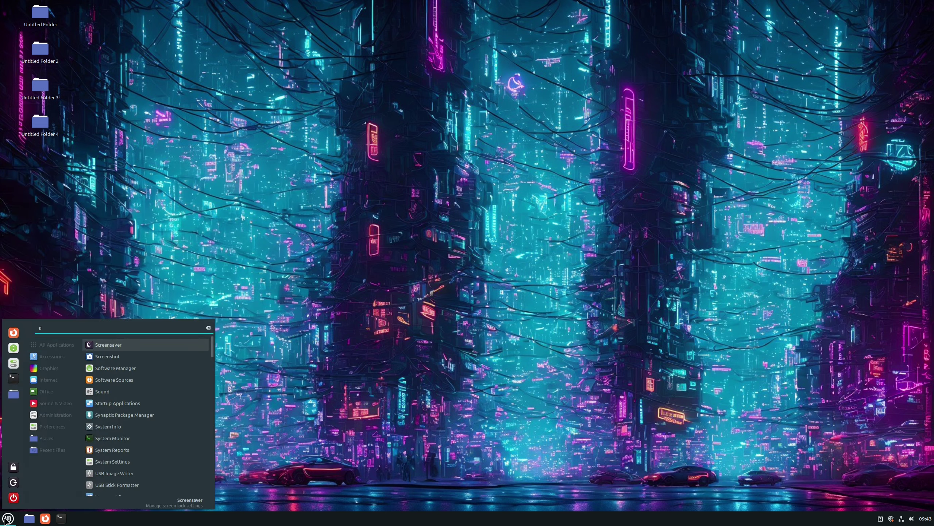
key("BackSpace")
type("eff")
key("Return")
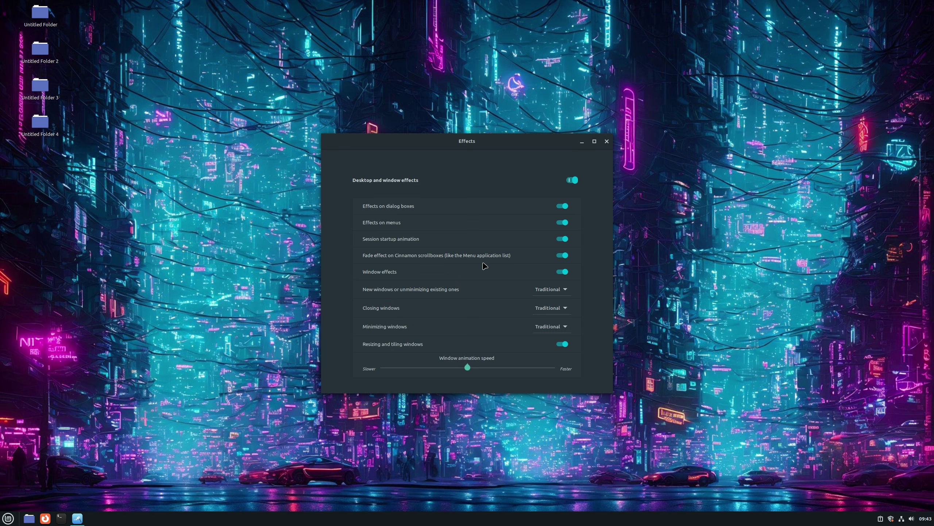
Keep Traditional for new windows, set closing windows to Fly, and close Effects.
left_click(550, 289)
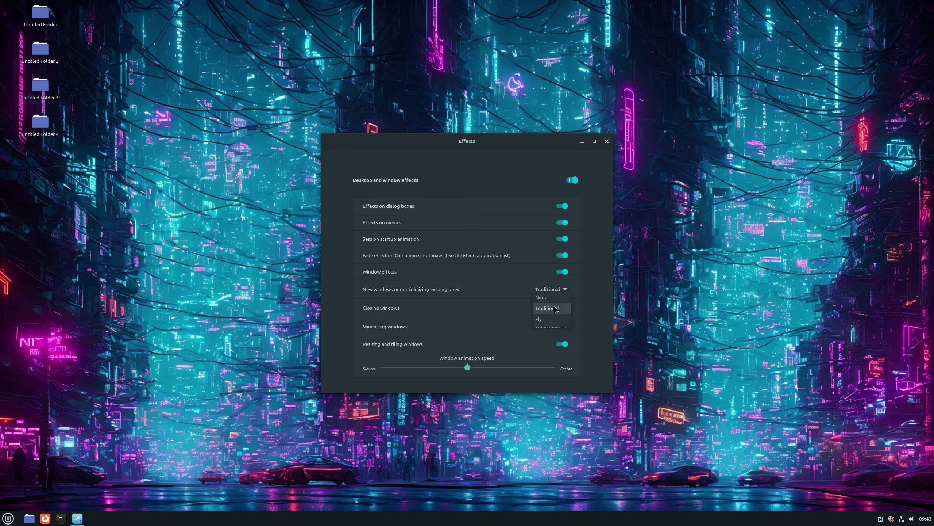
left_click(555, 307)
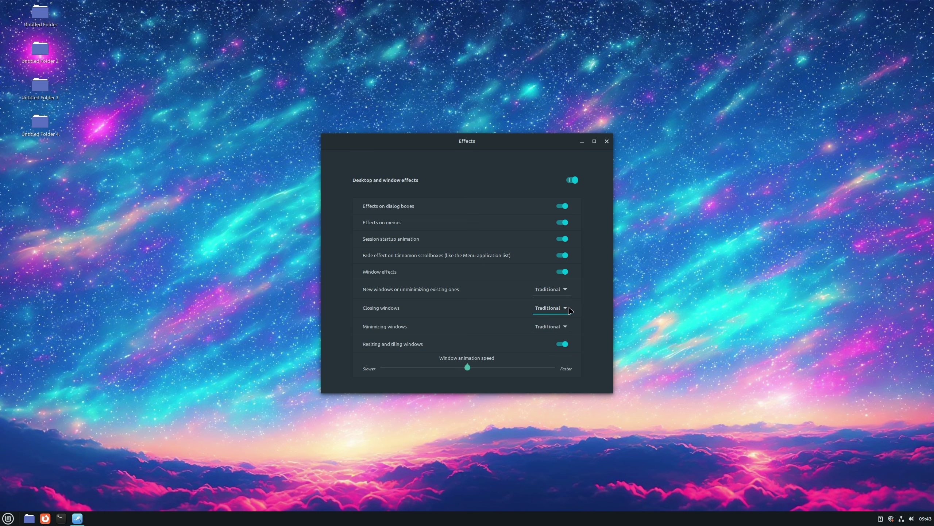
left_click(570, 310)
left_click(552, 318)
left_click(606, 141)
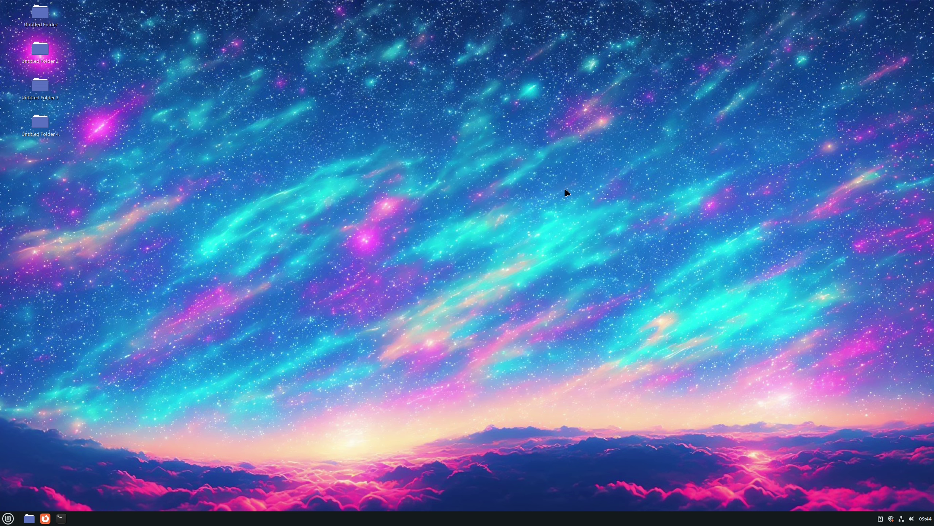
Set the panel's auto-hide option to Intelligently hide panel in Panel settings.
right_click(187, 518)
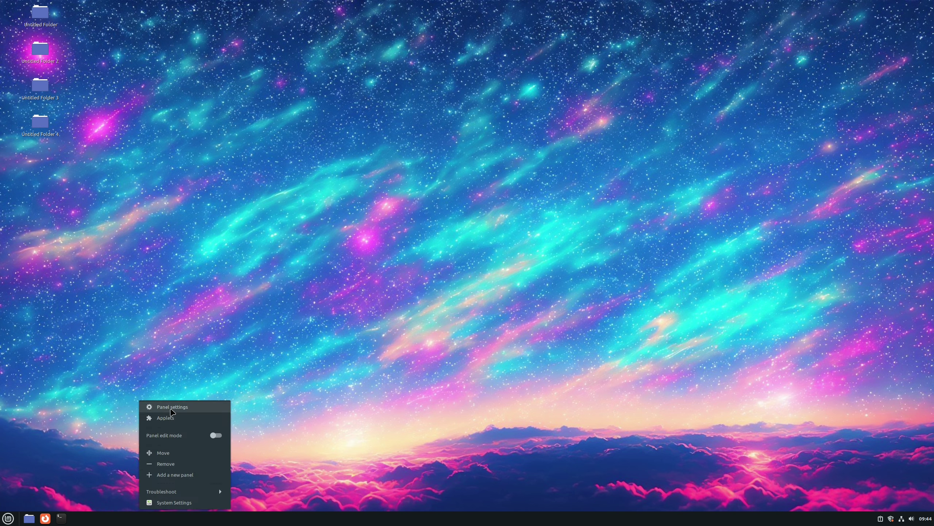
left_click(177, 405)
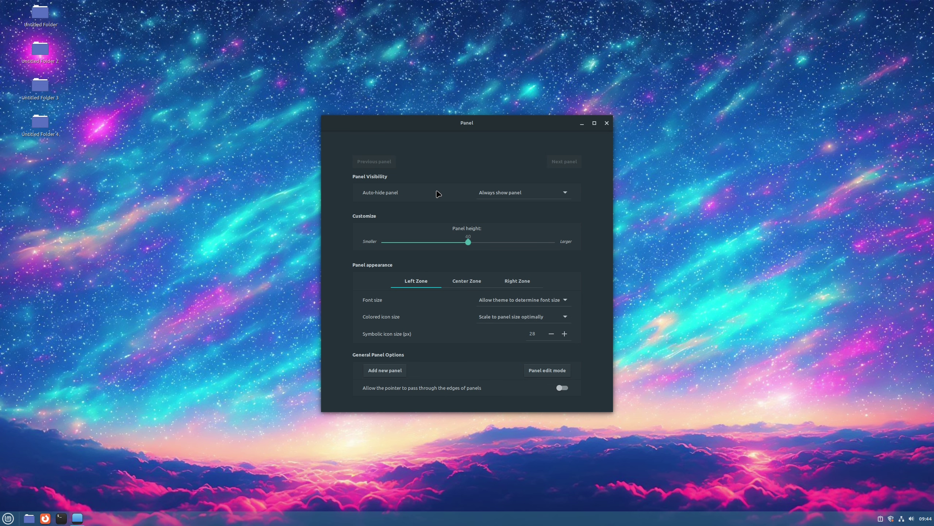
left_click(531, 196)
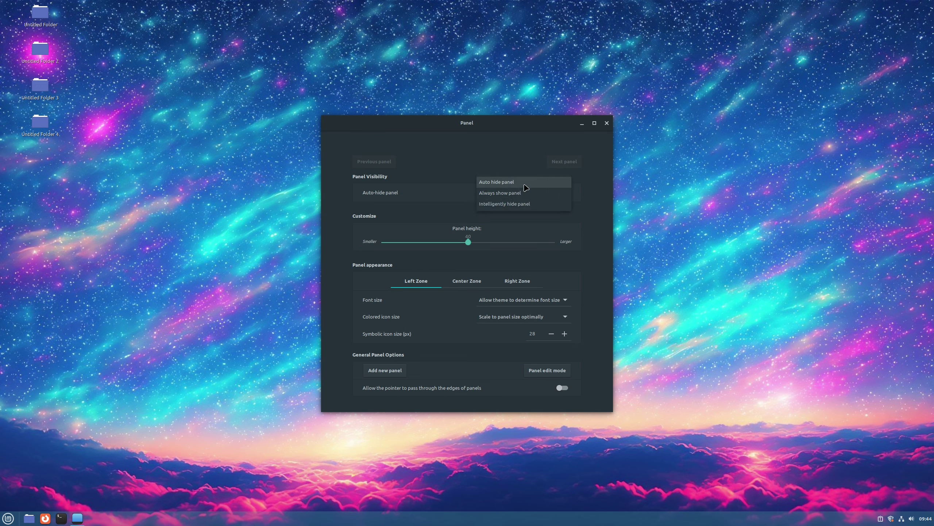
left_click(526, 189)
left_click(522, 192)
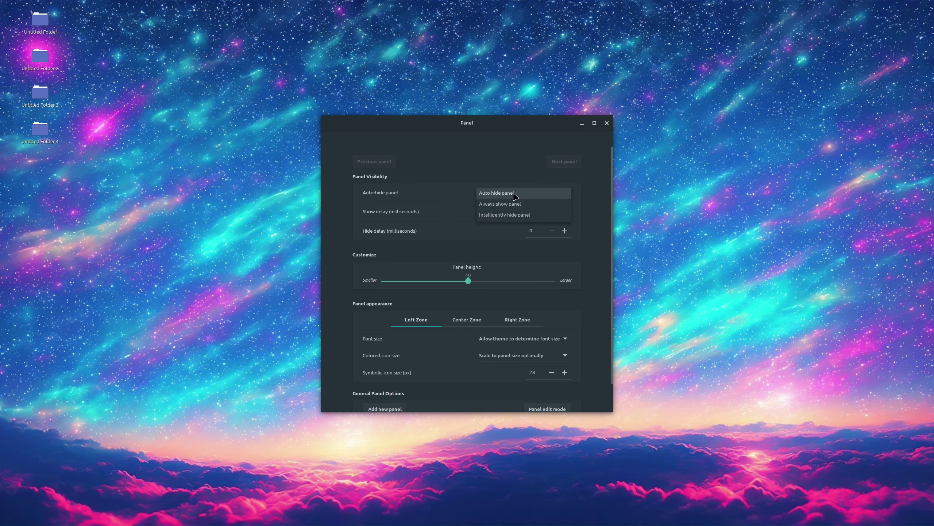
left_click(511, 216)
Open Untitled Folder 4, maximize and restore it several times, then close it.
double_click(40, 130)
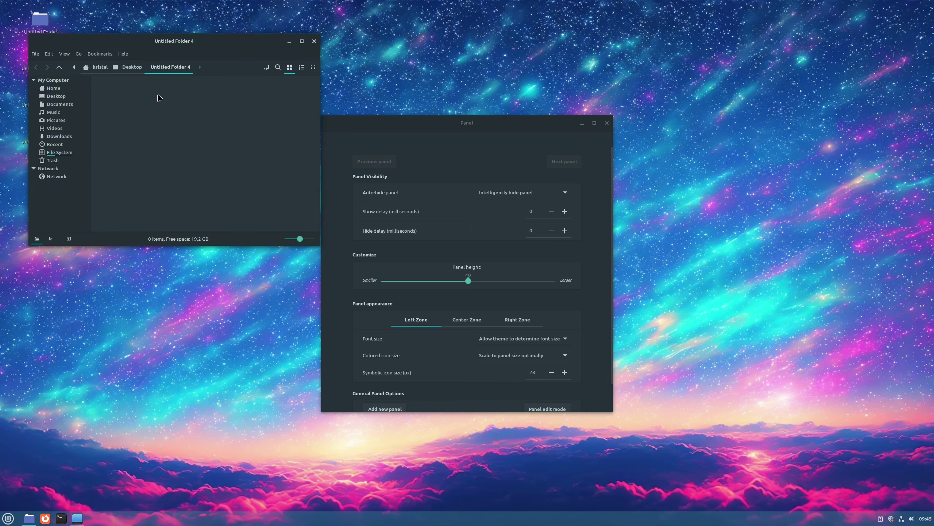
double_click(225, 46)
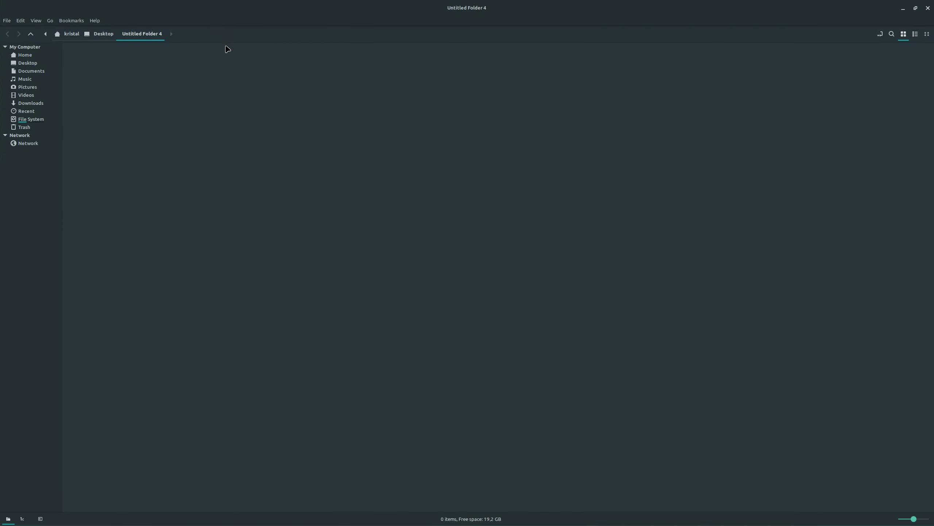
left_click_drag(265, 10, 247, 178)
double_click(249, 177)
left_click_drag(264, 13, 224, 234)
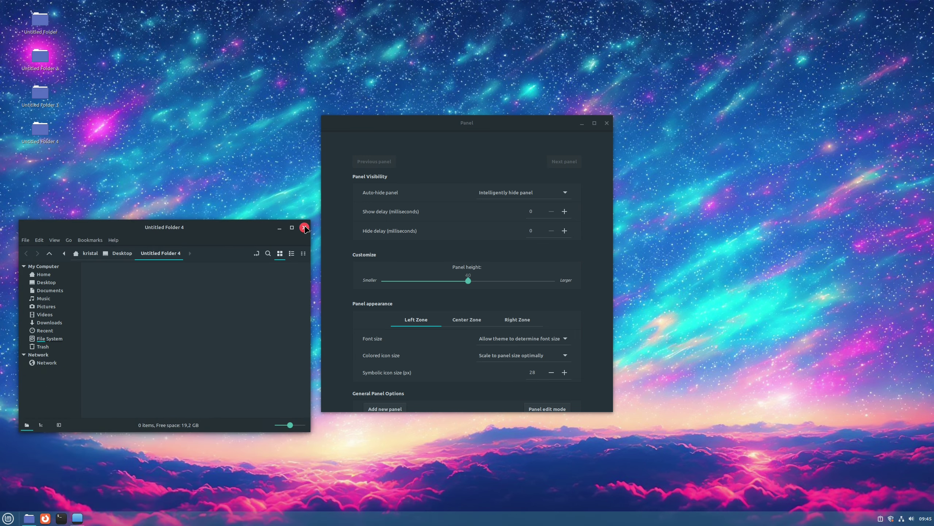
double_click(259, 234)
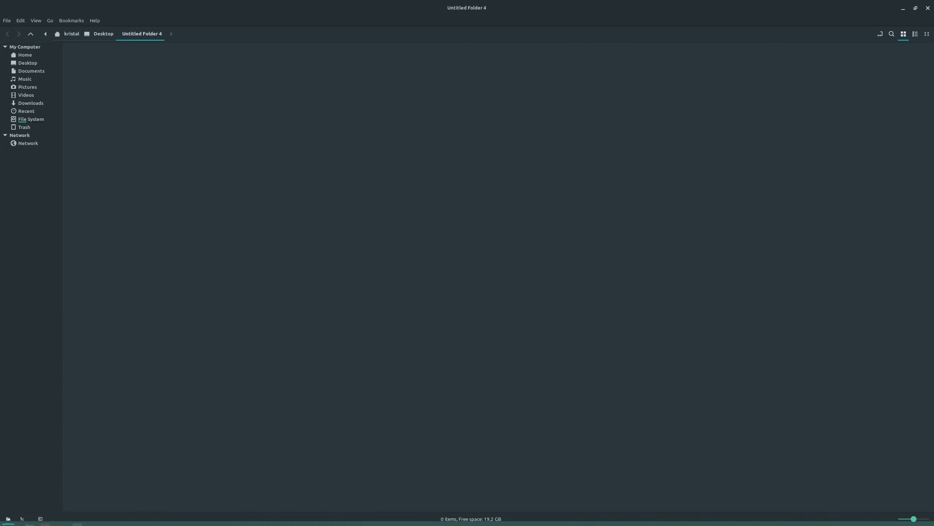
double_click(644, 7)
left_click(432, 123)
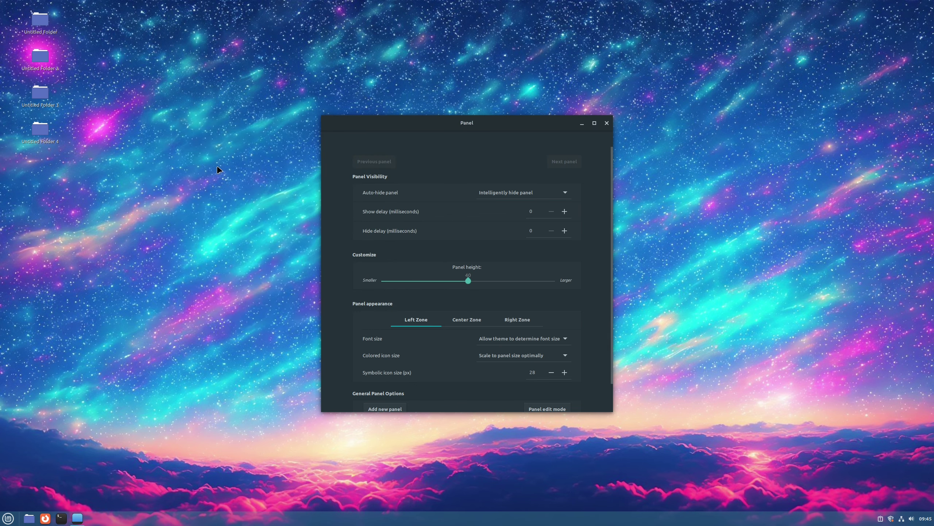
Reopen Untitled Folder 4, maximize it, and minimize it with Alt+F9.
double_click(40, 130)
double_click(190, 37)
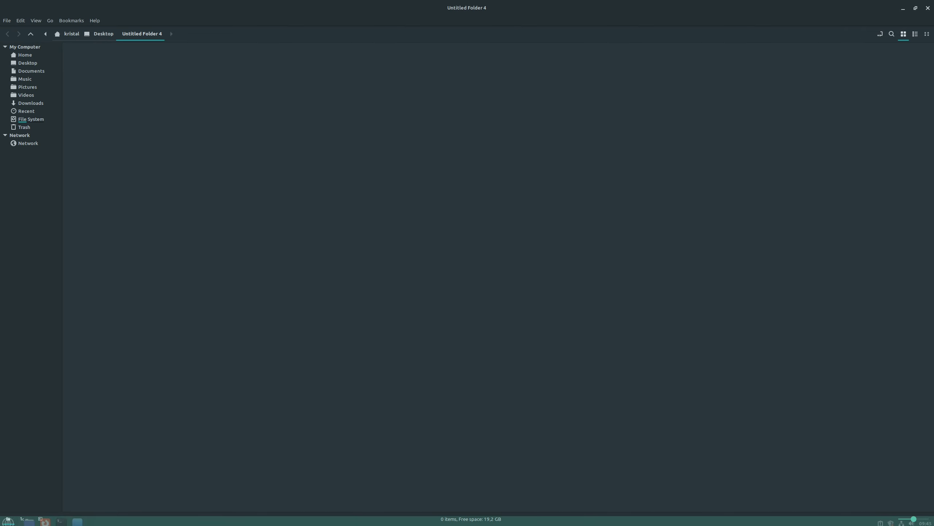
key("alt+F9")
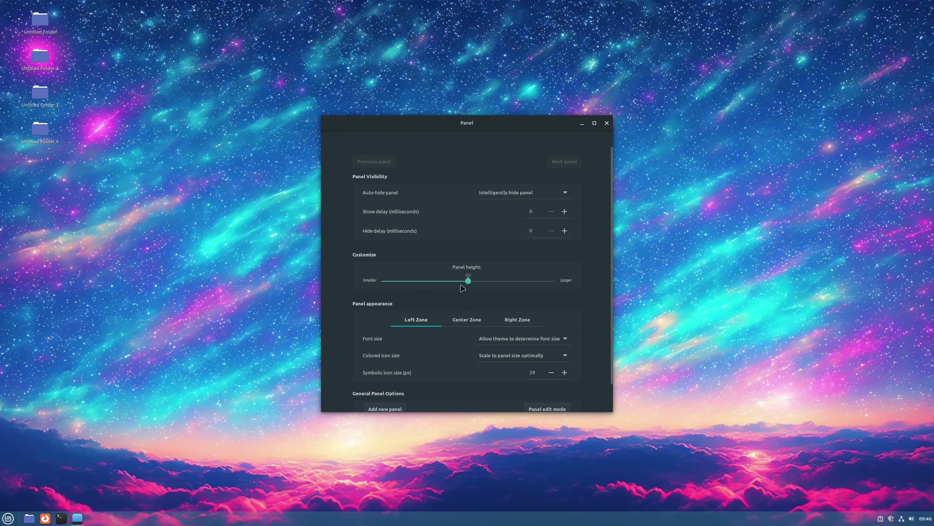
Set the panel height slider to 51.
left_click_drag(469, 281, 624, 294)
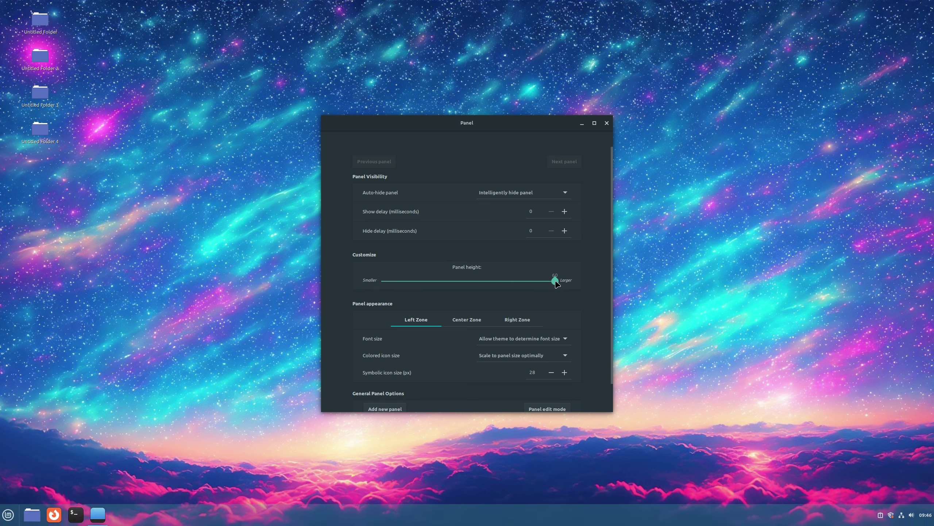
left_click_drag(555, 282, 515, 282)
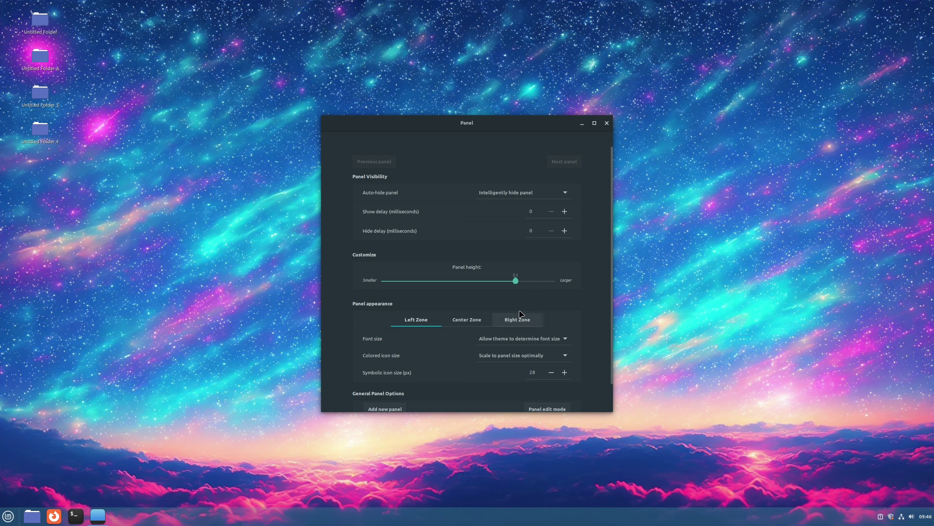
scroll(588, 307, "down", 2)
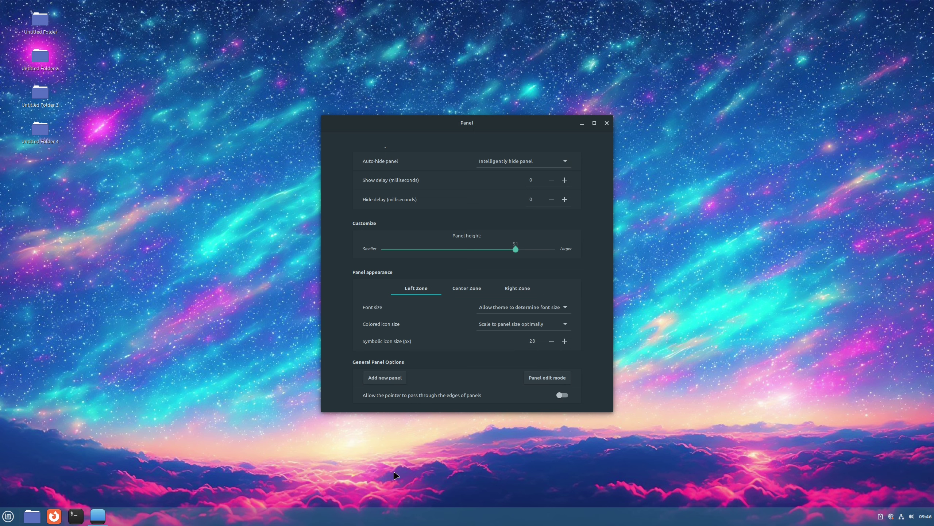
Turn on panel edit mode and move the menu applet to the panel centre.
right_click(244, 519)
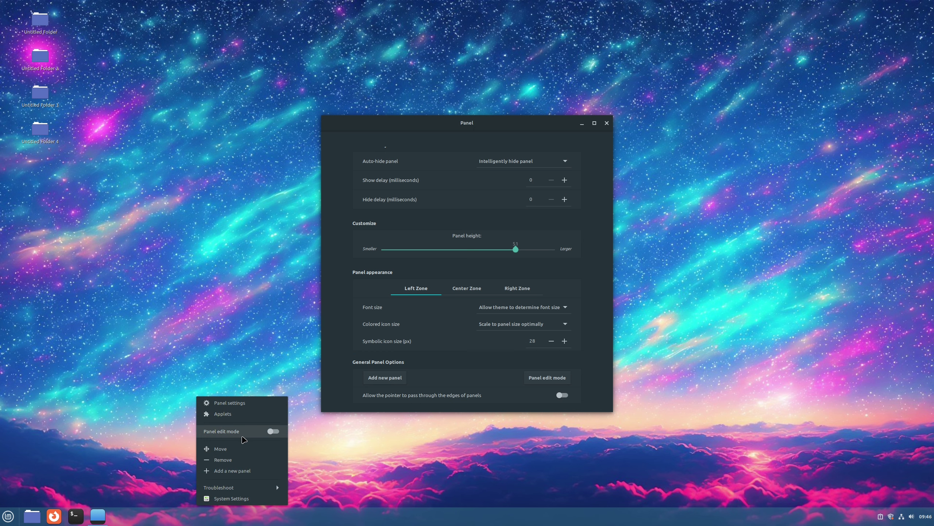
left_click(243, 433)
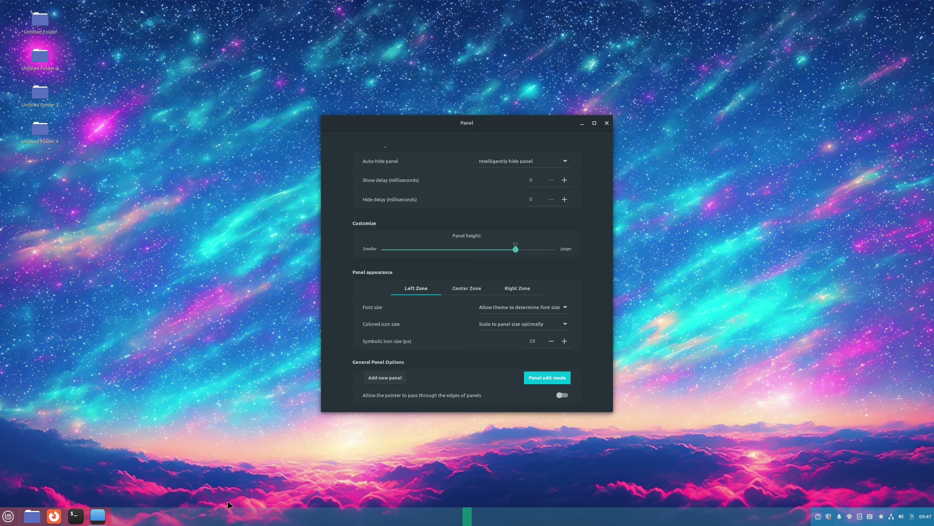
left_click_drag(8, 517, 466, 516)
right_click(386, 520)
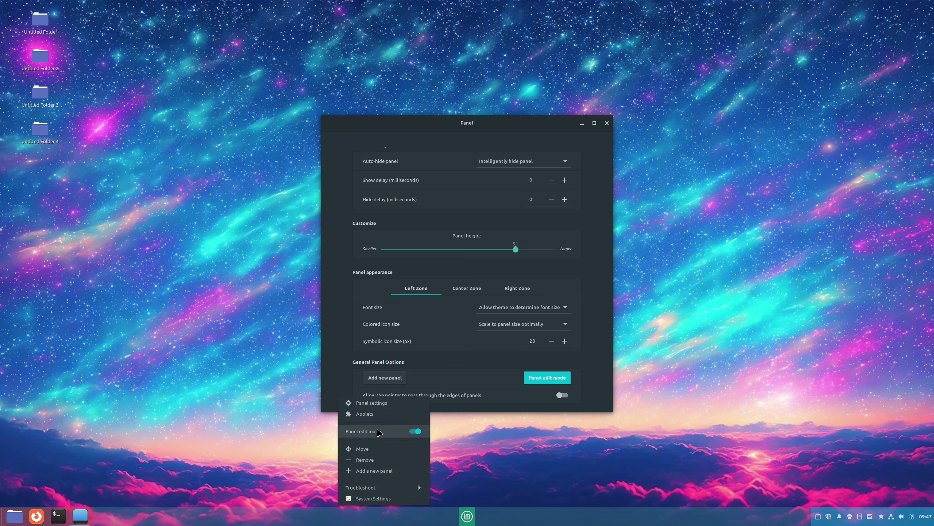
left_click(379, 433)
left_click(468, 516)
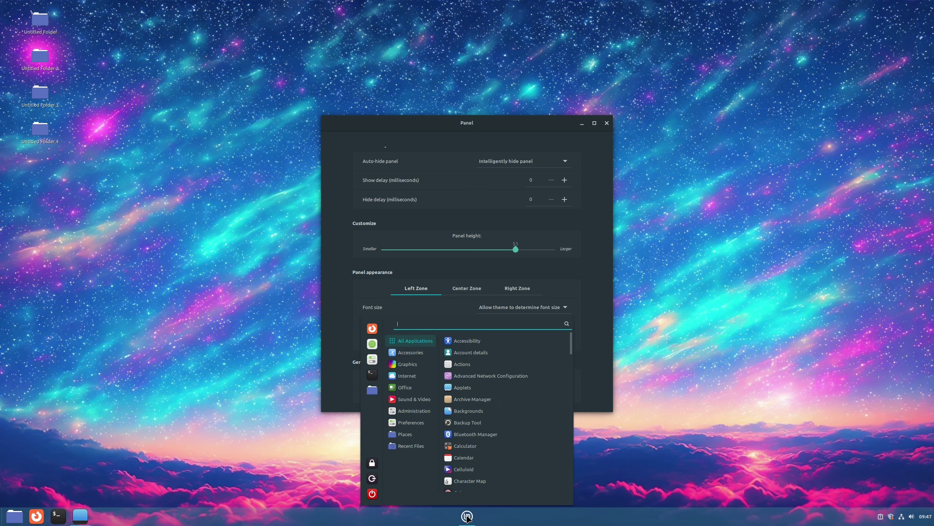
left_click(467, 516)
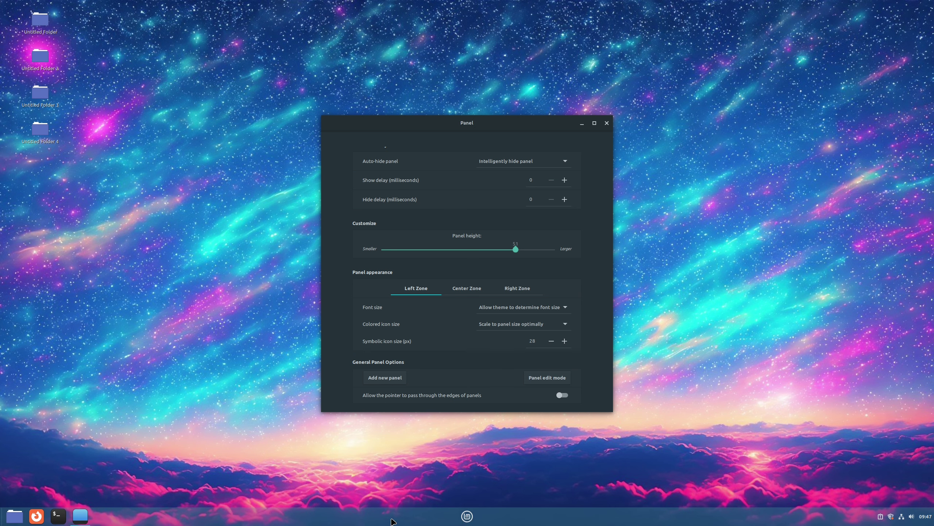
right_click(392, 519)
left_click(382, 434)
mouse_move(473, 518)
left_mouse_down()
mouse_move(11, 516)
mouse_move(455, 519)
left_mouse_up()
left_click_drag(925, 516, 512, 516)
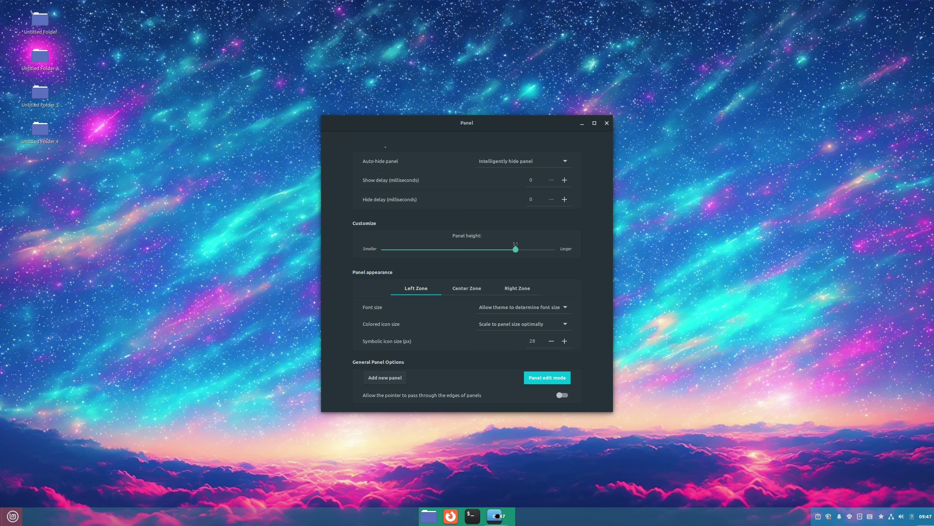
left_click_drag(425, 518, 894, 517)
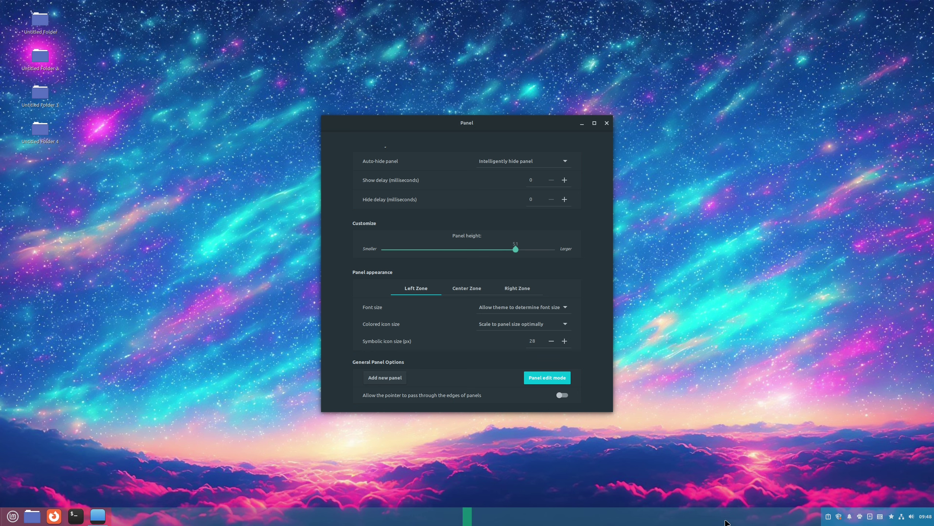
right_click(698, 516)
Turn off edit mode, review the Right, Left and Center zone icon settings, and start adding a panel.
left_click(699, 433)
left_click(595, 368)
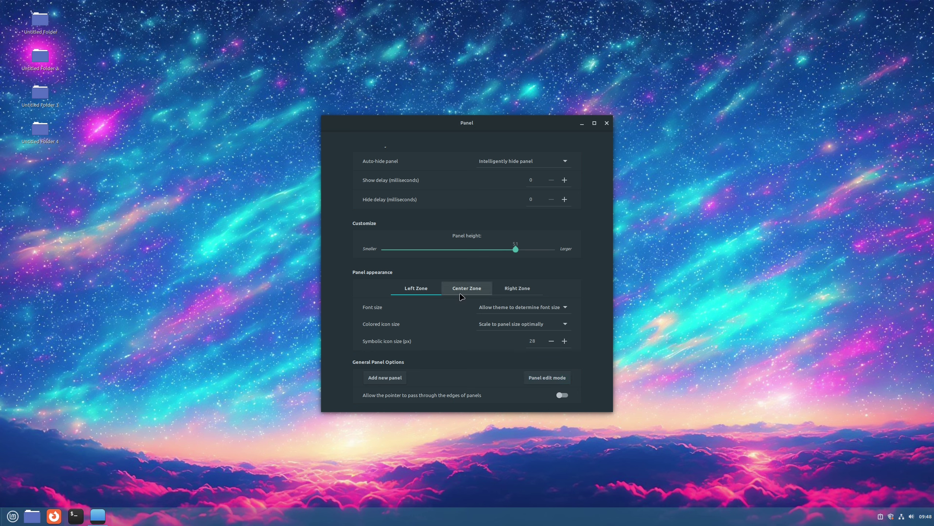
left_click(518, 289)
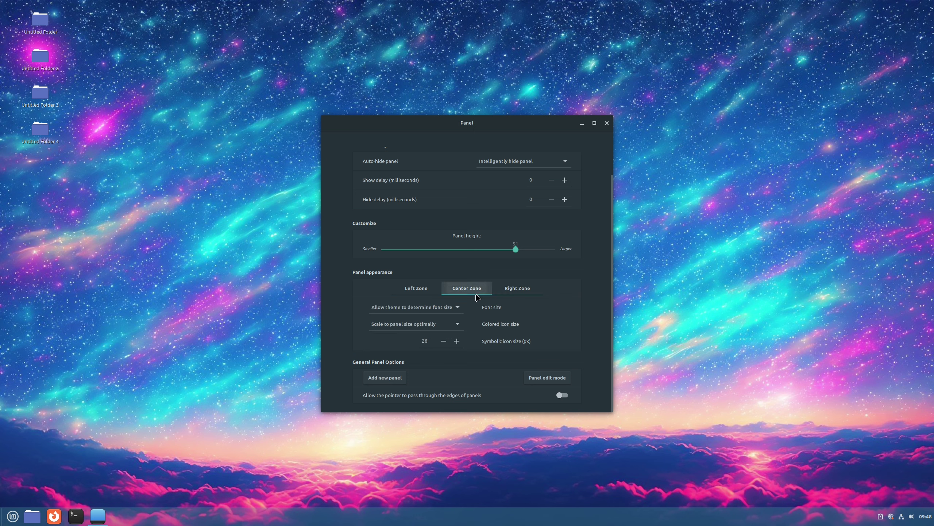
left_click(416, 289)
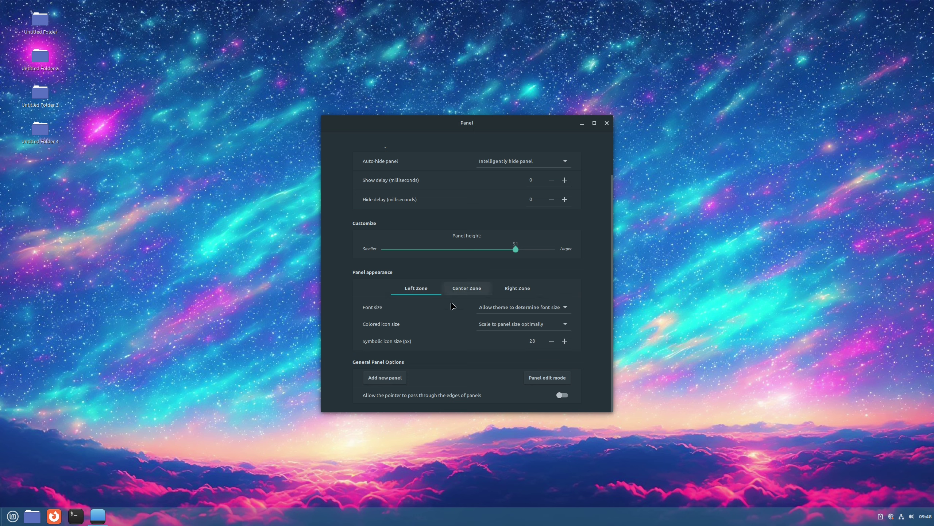
left_click(467, 289)
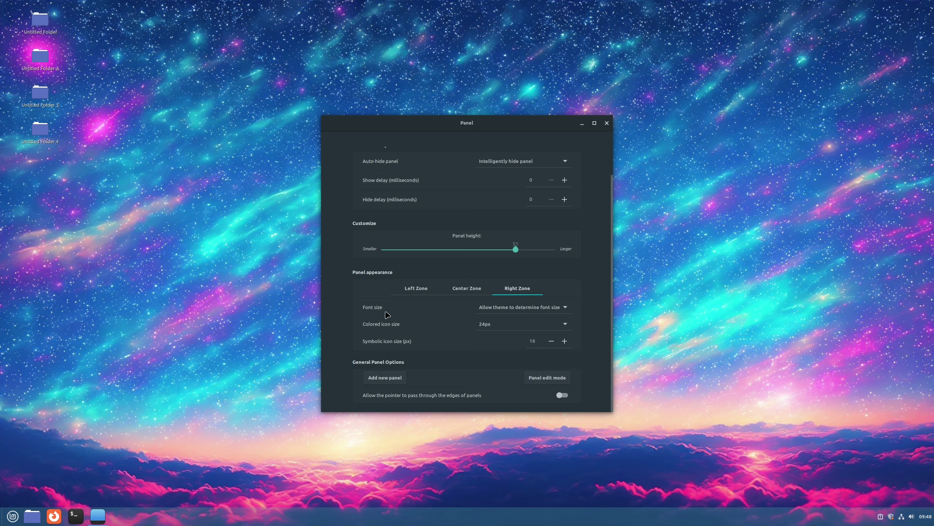
left_click(395, 291)
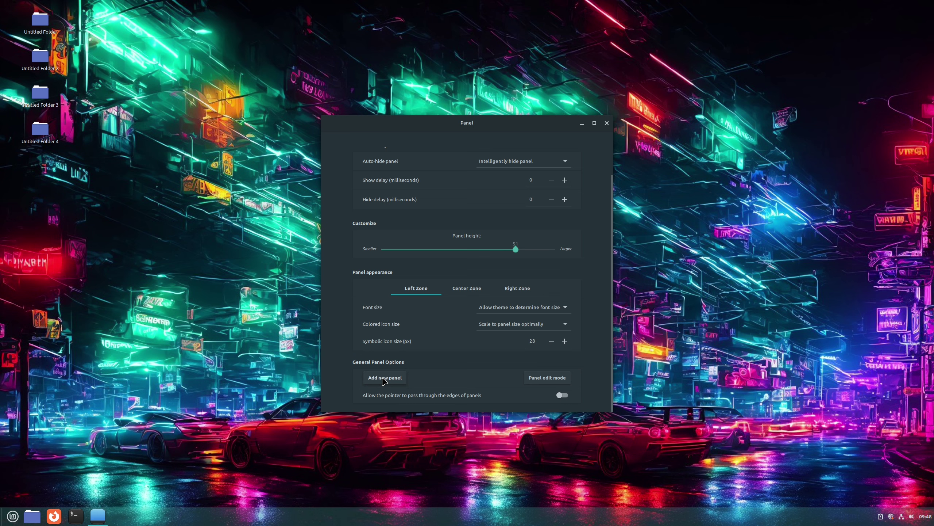
left_click(385, 378)
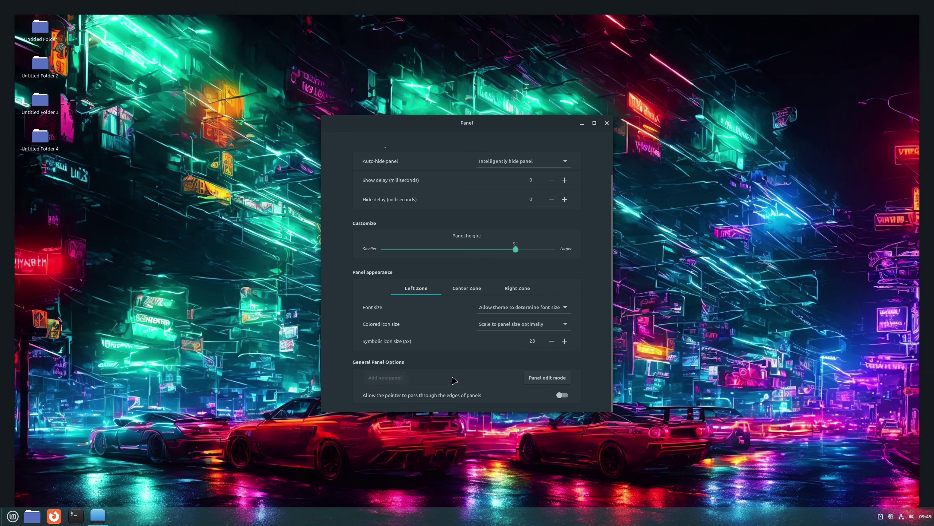
Switch between the two panels' settings, then close the Panel settings window.
scroll(590, 194, "up", 2)
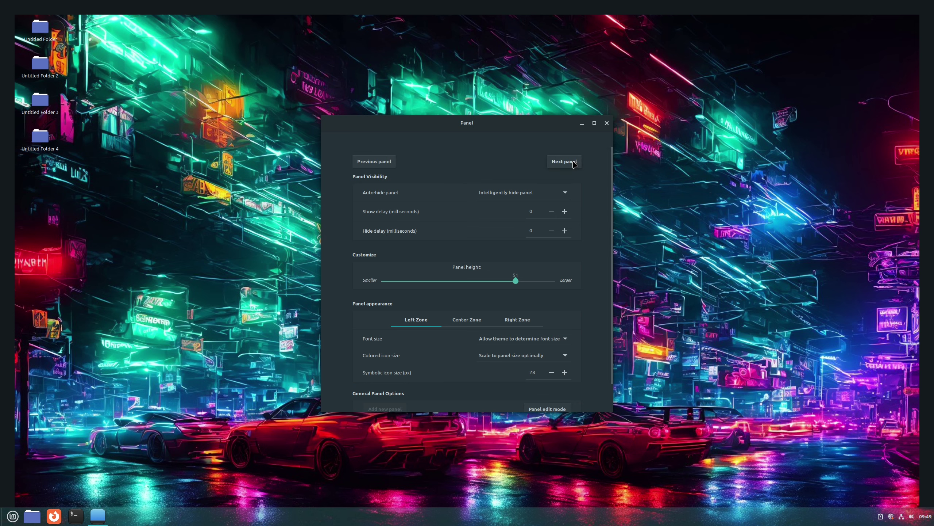
left_click(575, 165)
left_click(575, 164)
left_click(369, 166)
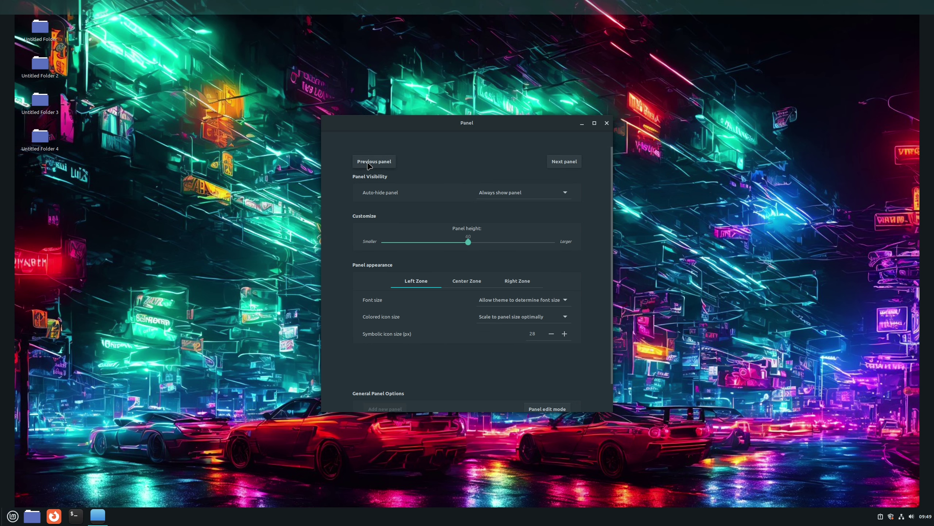
left_click(383, 164)
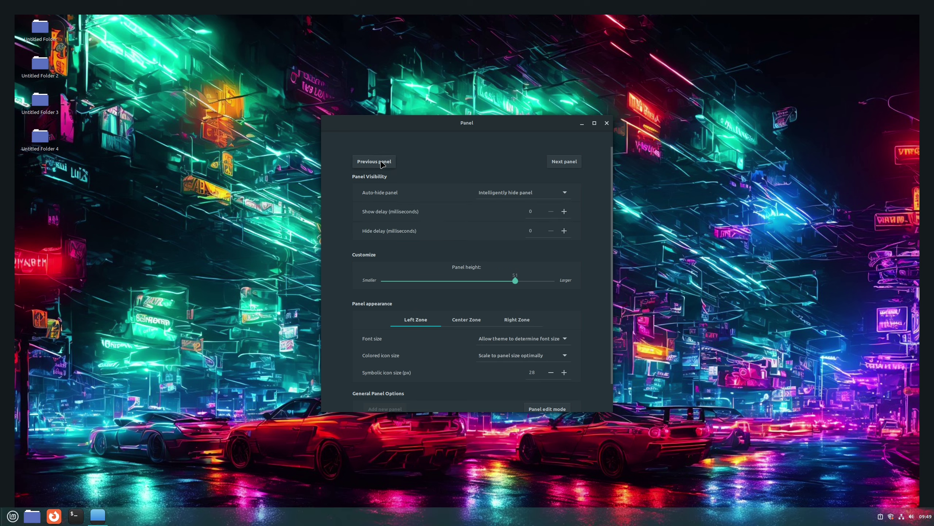
left_click(607, 124)
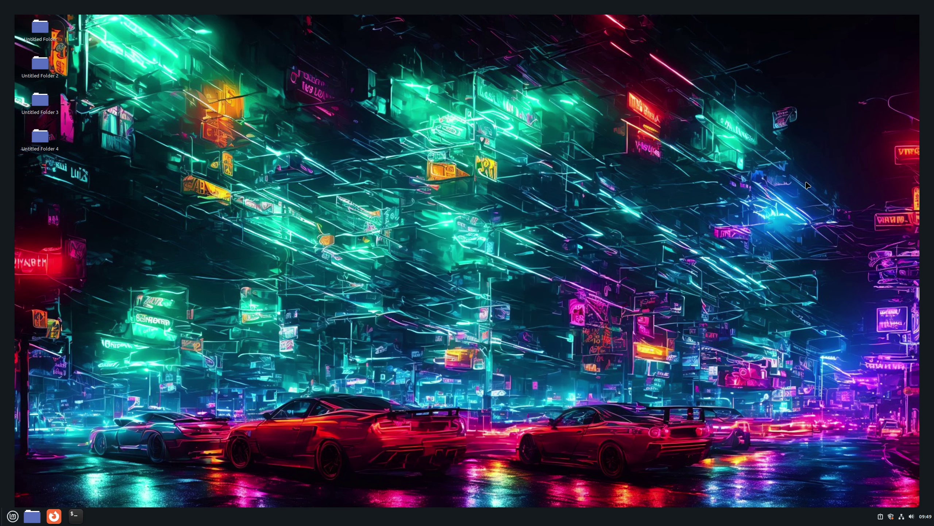
Remove the right-edge, top and left-edge panels, confirming each removal.
right_click(927, 194)
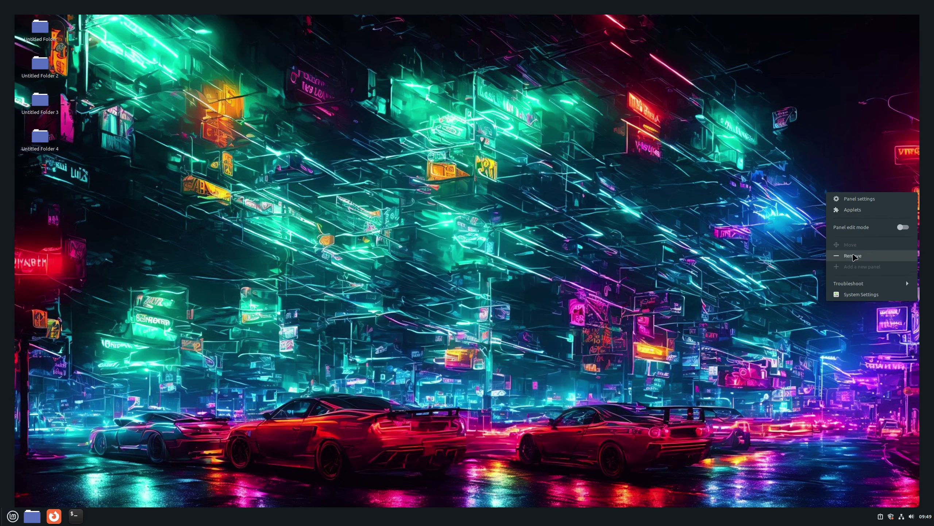
left_click(853, 255)
left_click(503, 274)
right_click(510, 7)
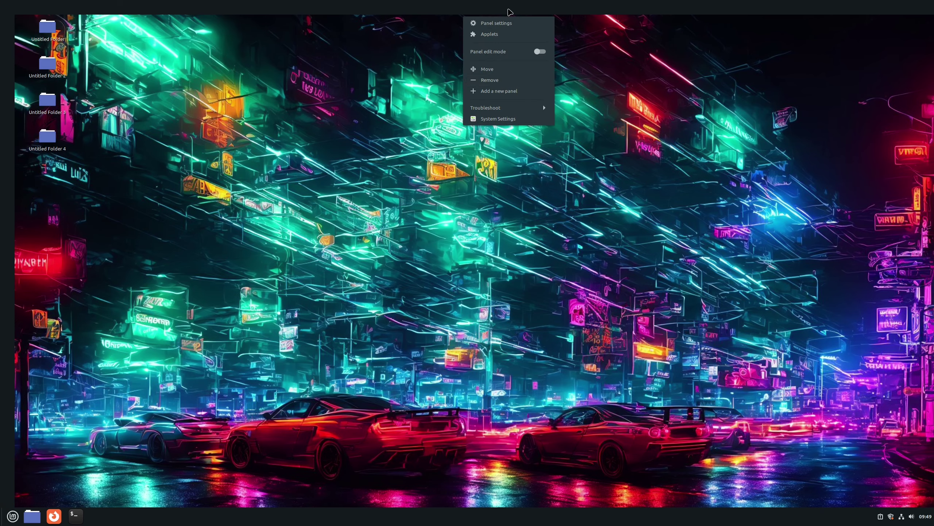
left_click(503, 84)
left_click(503, 273)
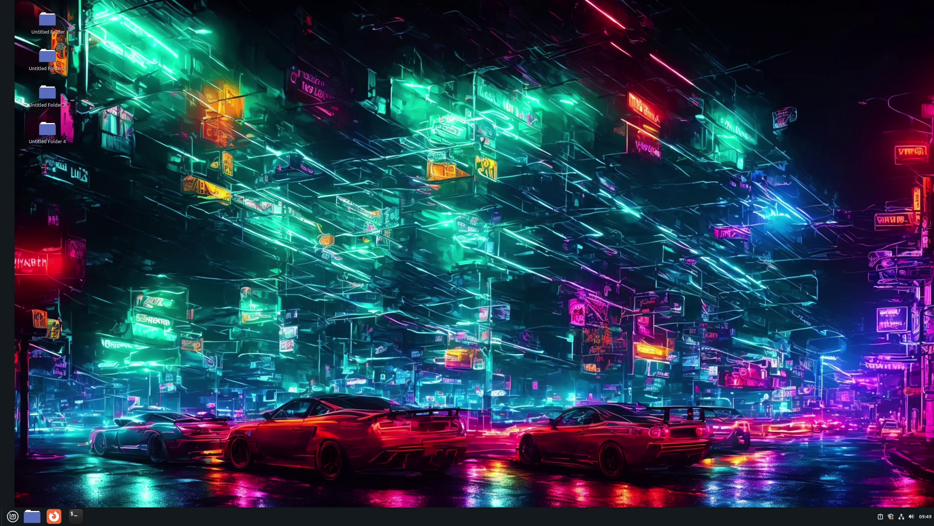
right_click(8, 249)
left_click(68, 314)
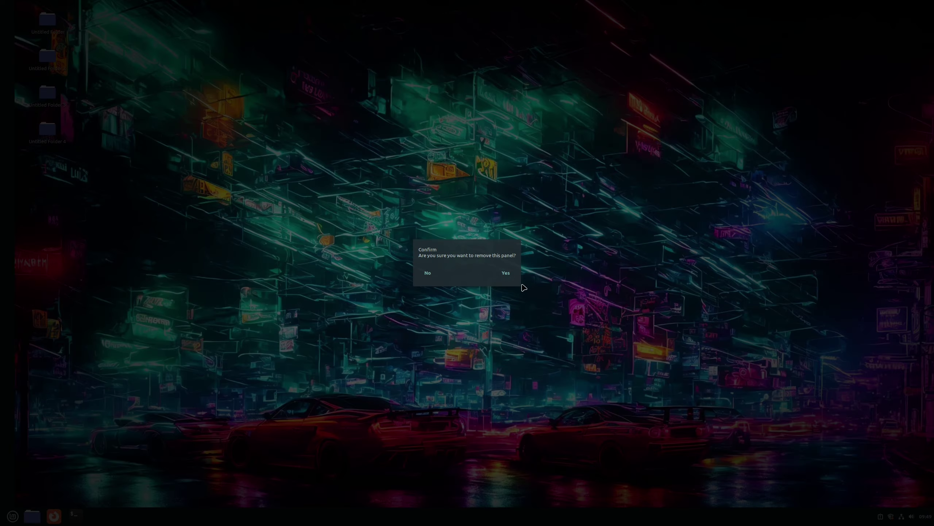
left_click(506, 275)
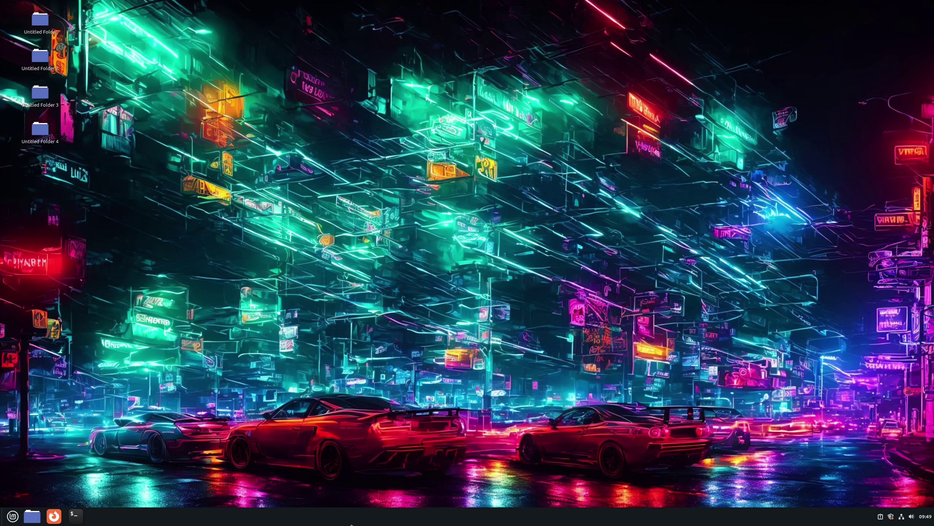
Move the panel from the bottom edge to the right edge, then to the top edge.
right_click(350, 519)
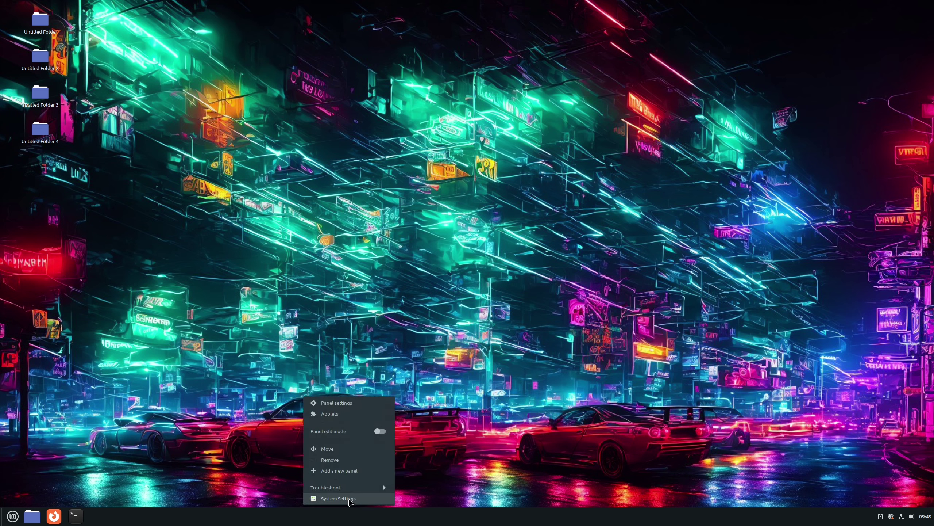
left_click(330, 449)
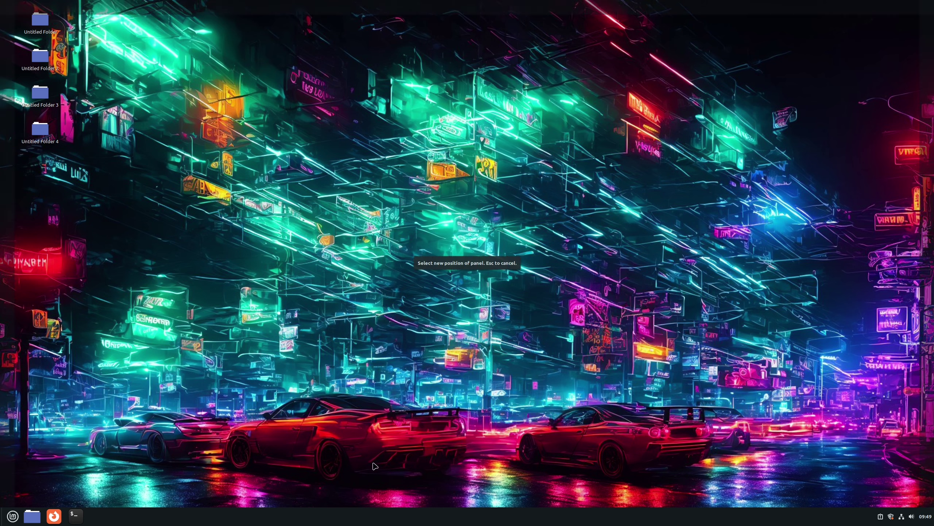
left_click(932, 267)
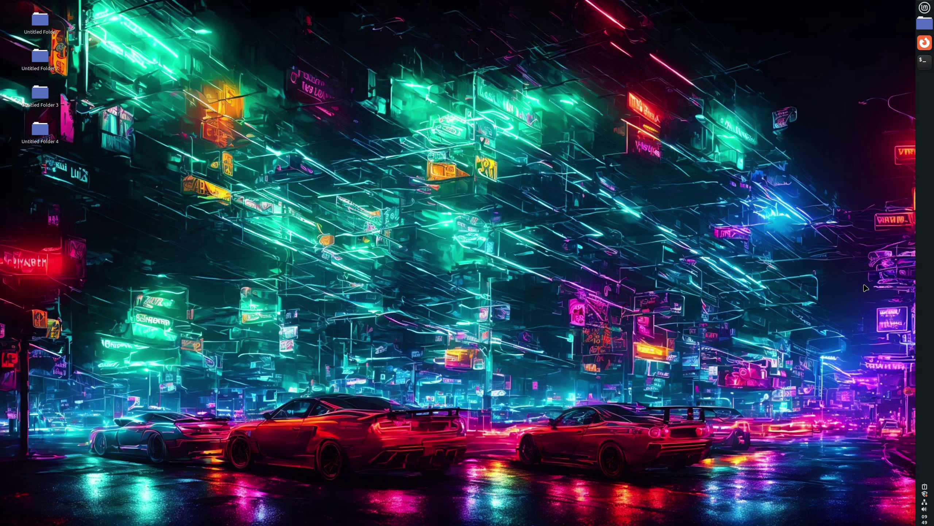
right_click(927, 159)
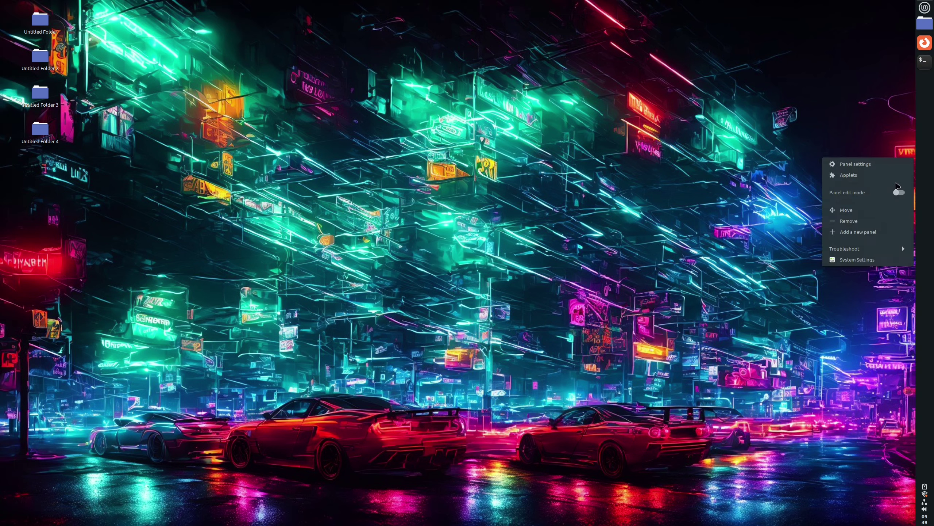
left_click(846, 211)
left_click(674, 15)
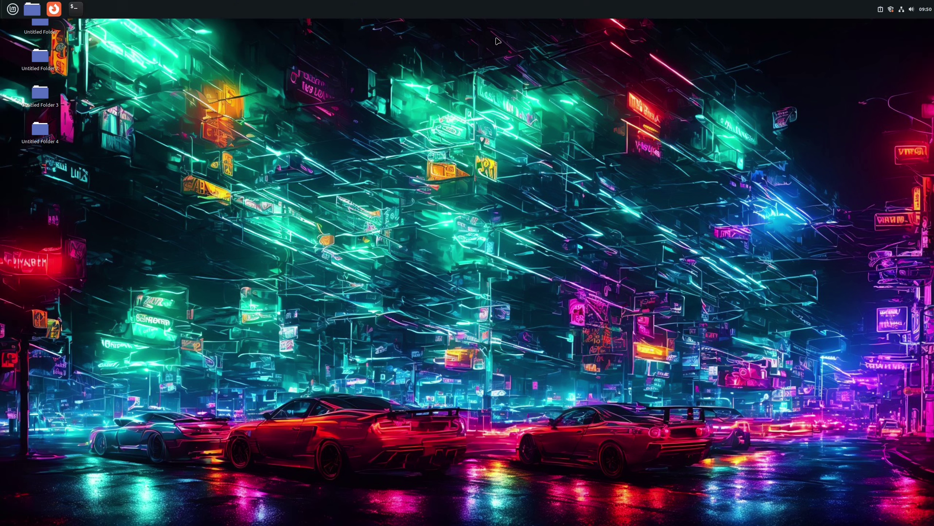
right_click(364, 13)
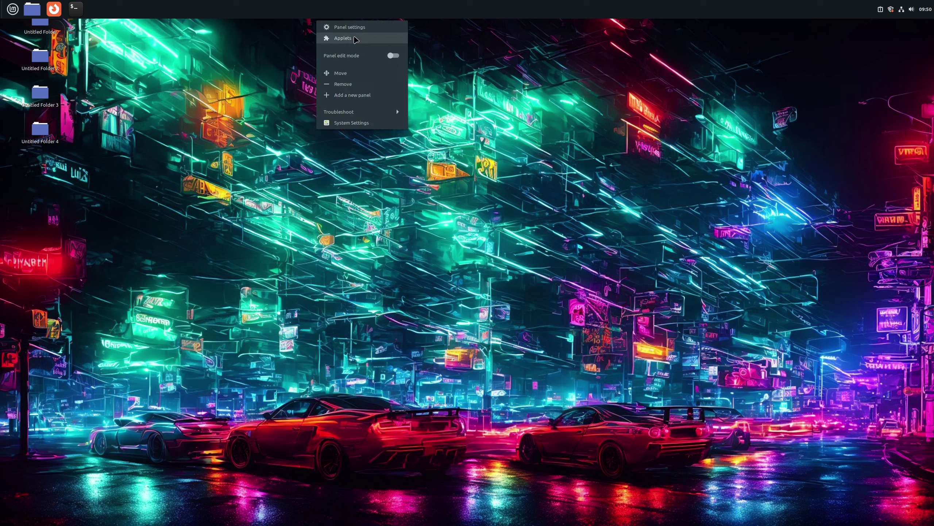
Open Applets settings maximized, browse the Download list, and select Multi-Core System Monitor.
left_click(356, 40)
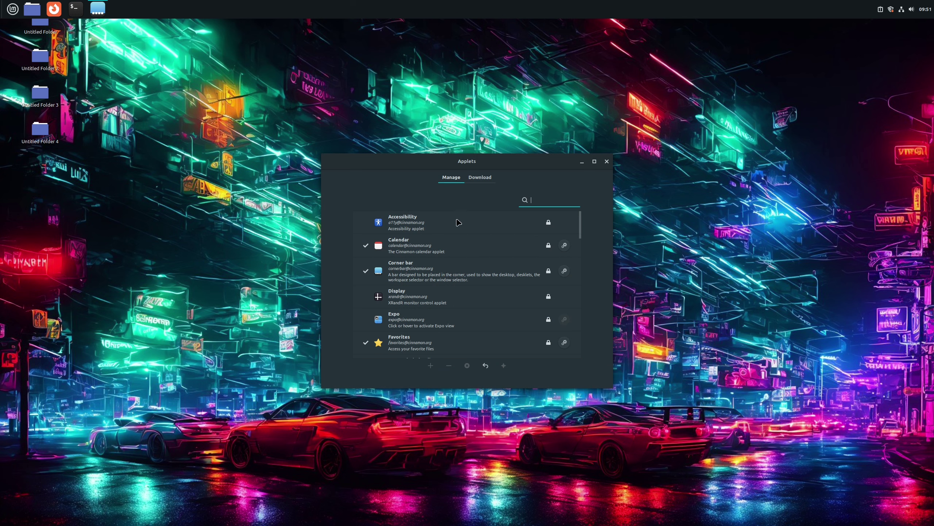
scroll(452, 272, "down", 5)
double_click(466, 161)
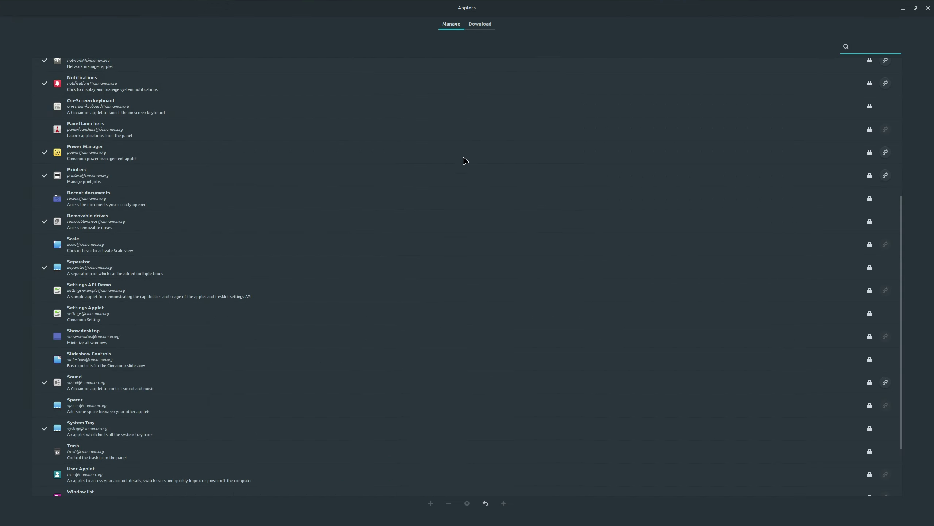
scroll(159, 273, "up", 10)
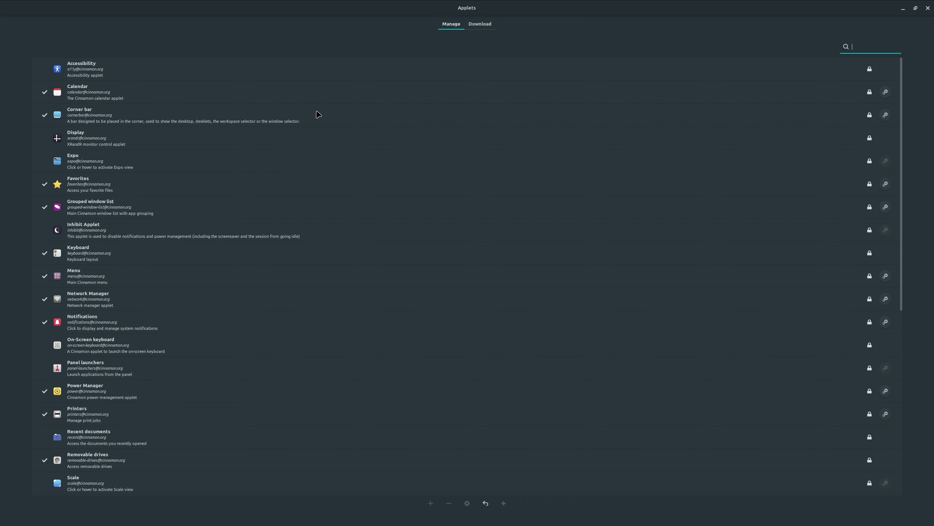
left_click(484, 26)
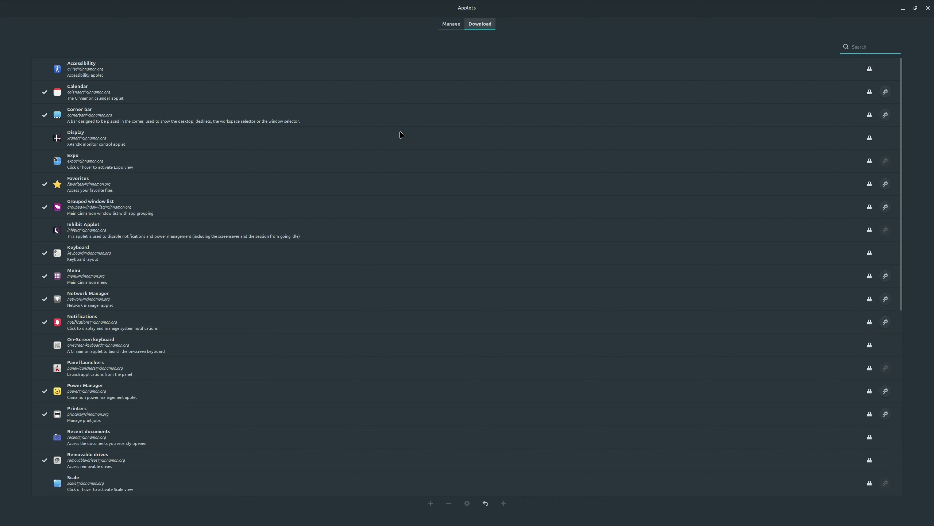
scroll(204, 178, "down", 5)
left_click(162, 111)
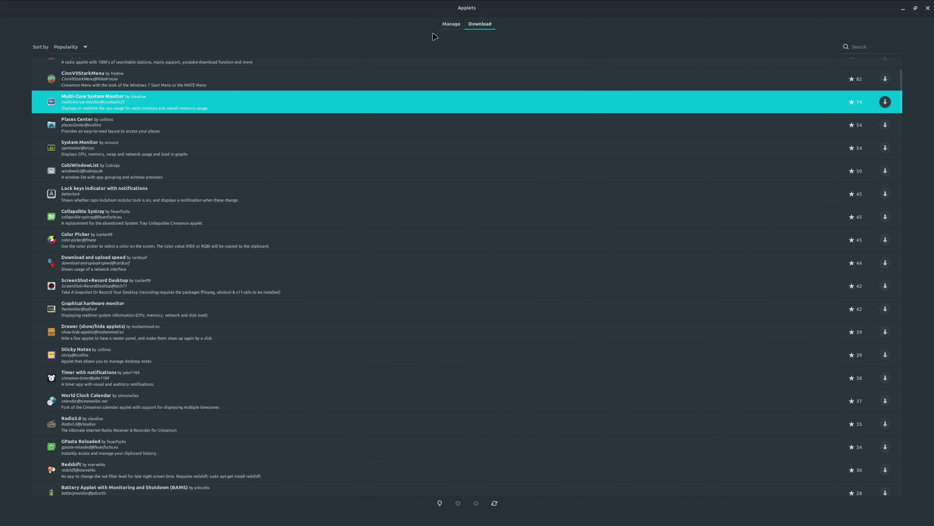
left_click(450, 24)
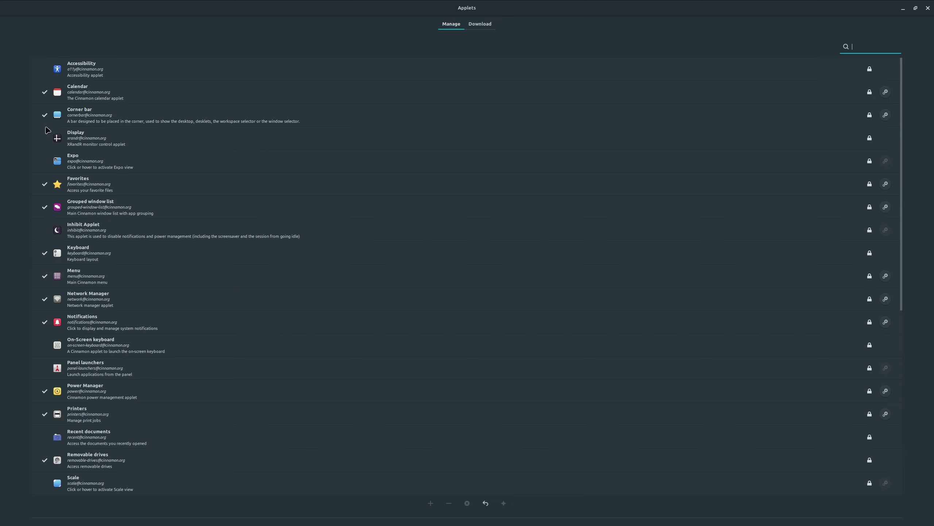
Restore the Applets window, then remove and re-add the Calendar applet on the panel.
left_click(94, 145)
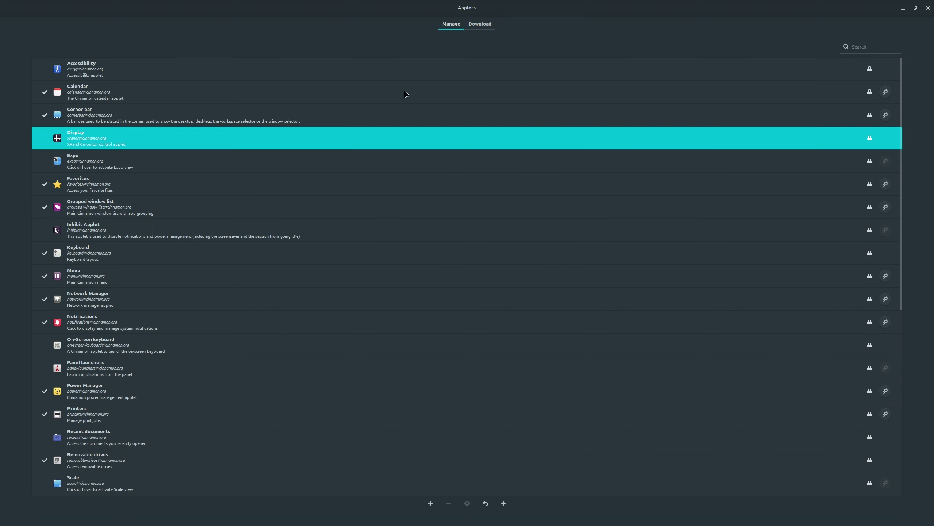
double_click(464, 4)
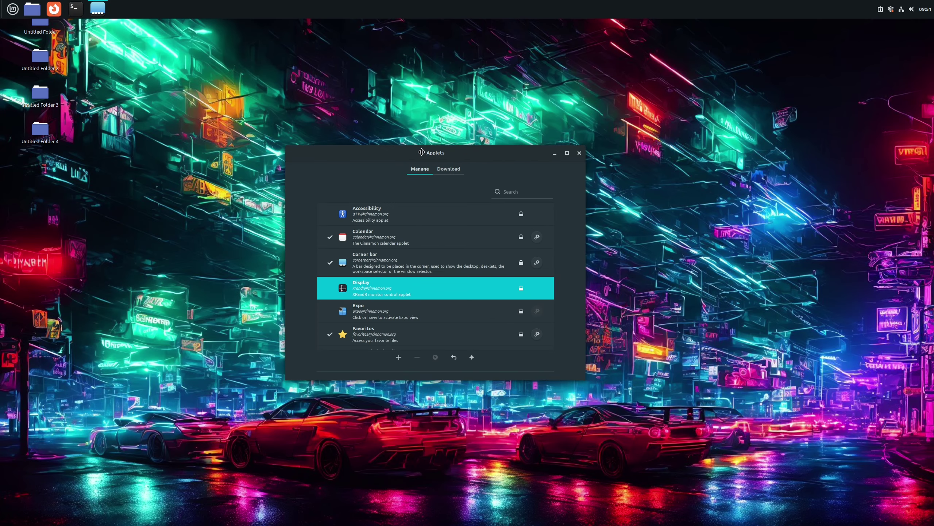
key("Up")
key("Up")
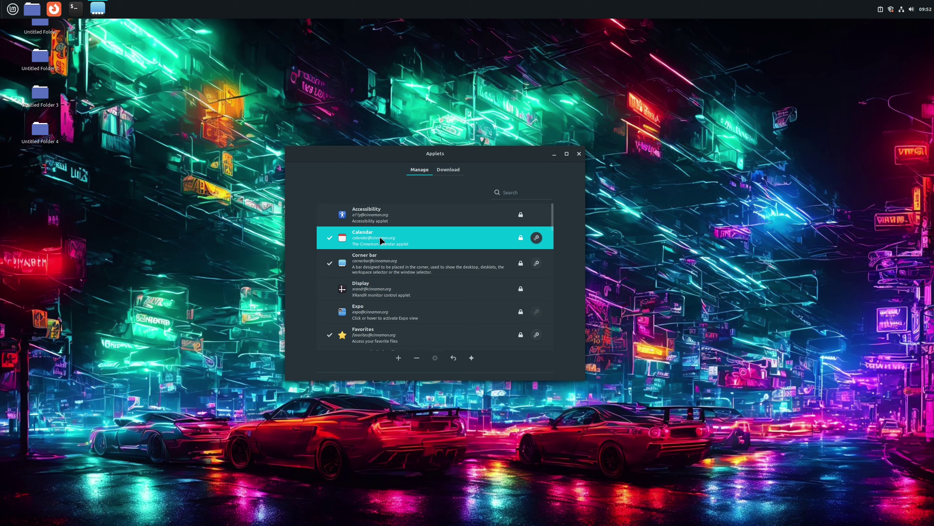
left_click(417, 357)
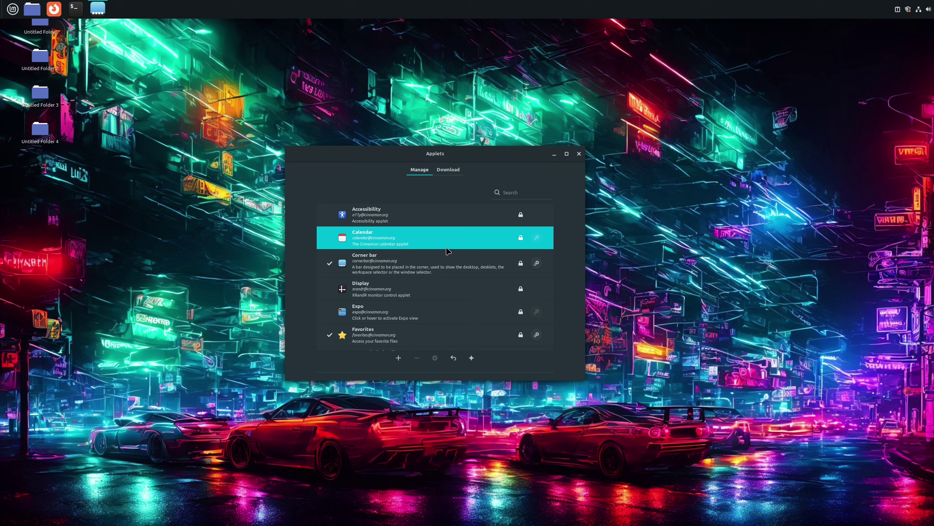
left_click(399, 358)
In panel edit mode, drag the clock to the far right end of the top panel.
right_click(566, 10)
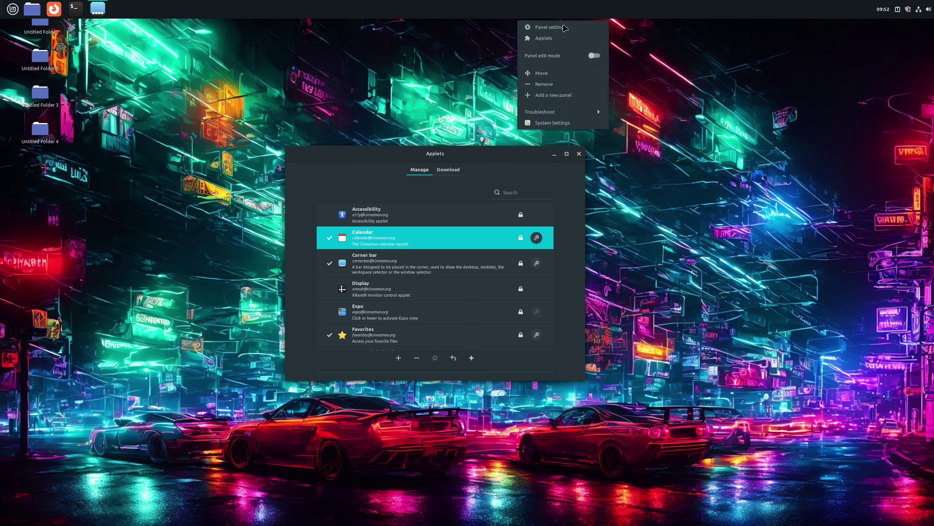
left_click(566, 57)
left_click_drag(888, 18, 926, 10)
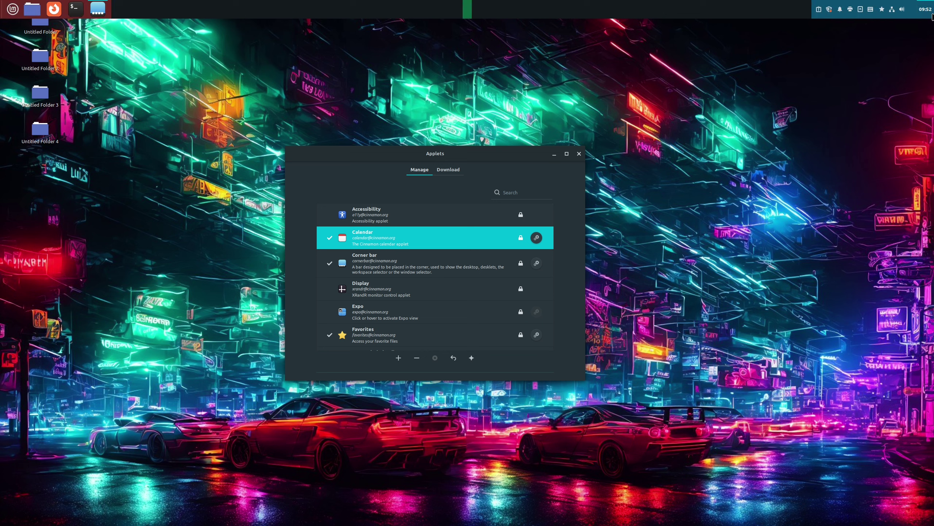
right_click(778, 10)
left_click(779, 55)
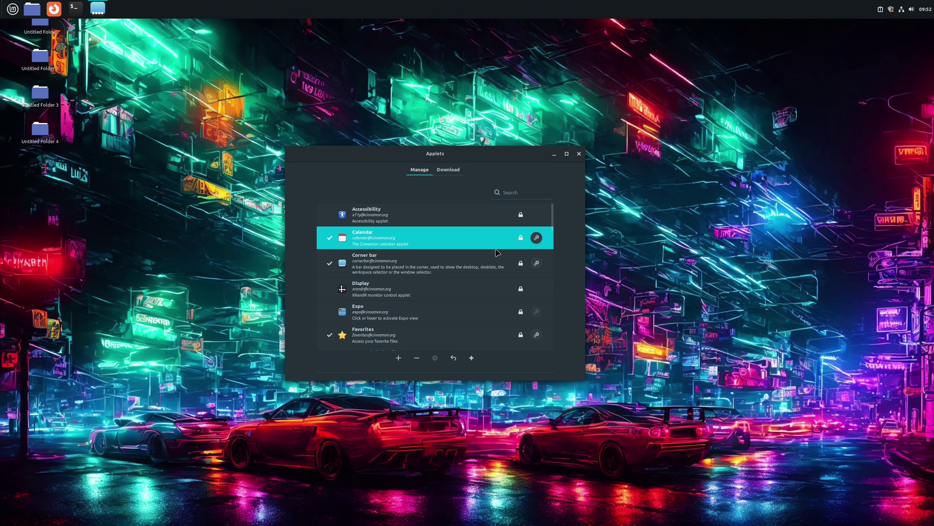
left_click(537, 237)
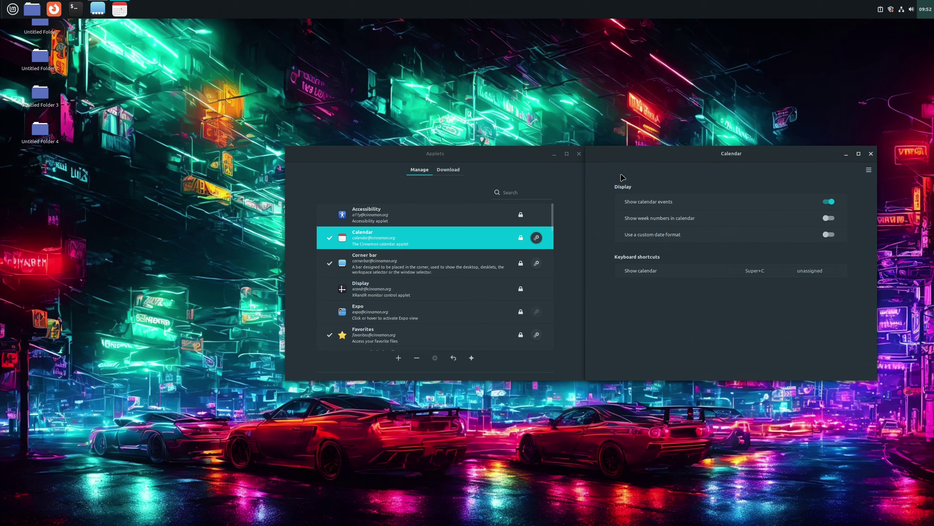
Turn on the custom date format, inspect the date and tooltip fields, then switch it off and close.
left_click_drag(634, 154, 363, 155)
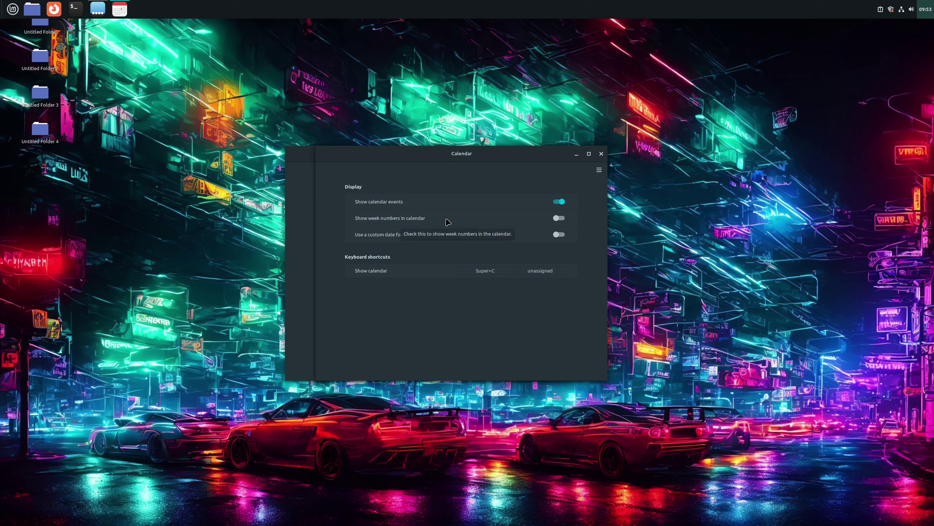
left_click(559, 234)
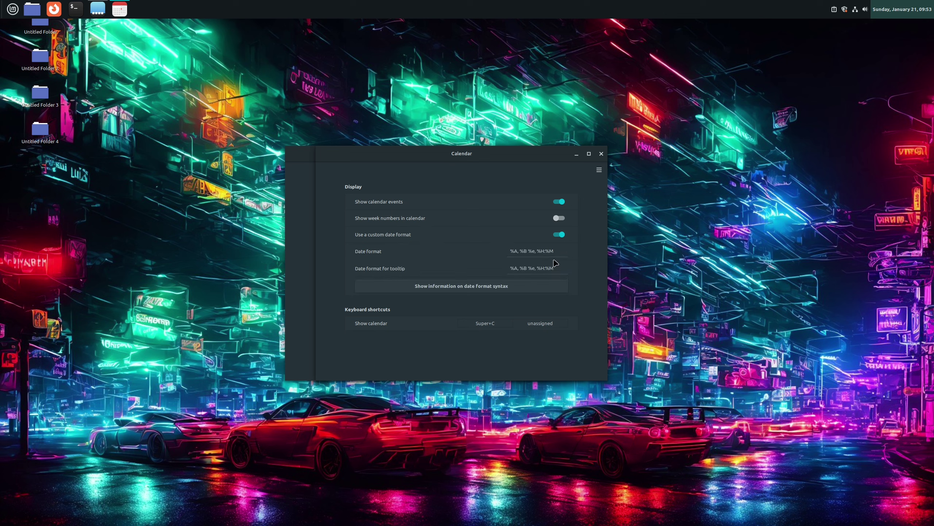
left_click_drag(555, 251, 501, 251)
left_click_drag(554, 268, 509, 266)
left_click(523, 251)
left_click(522, 268)
left_click(560, 234)
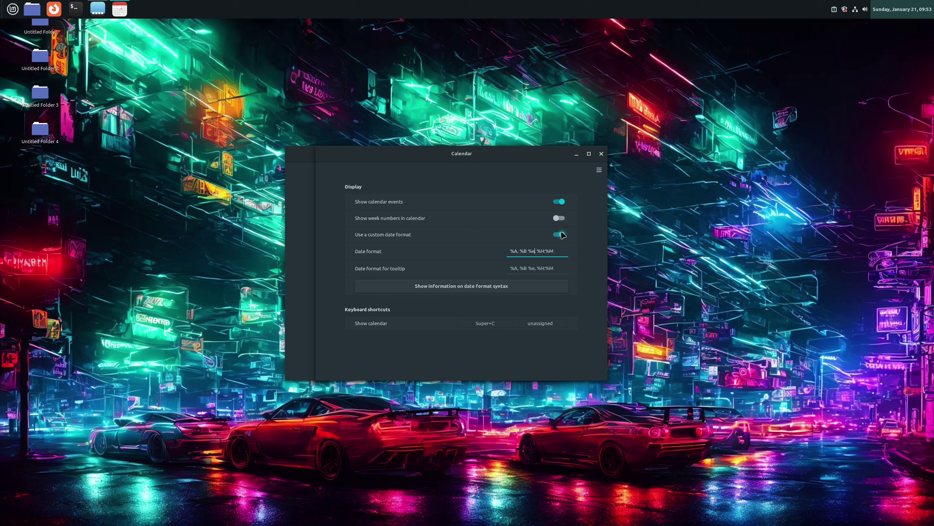
left_click(602, 154)
Download the Multi-Core System Monitor, Places Center and Drawer (show/hide applets) applets, sorted by Popularity.
left_click(449, 170)
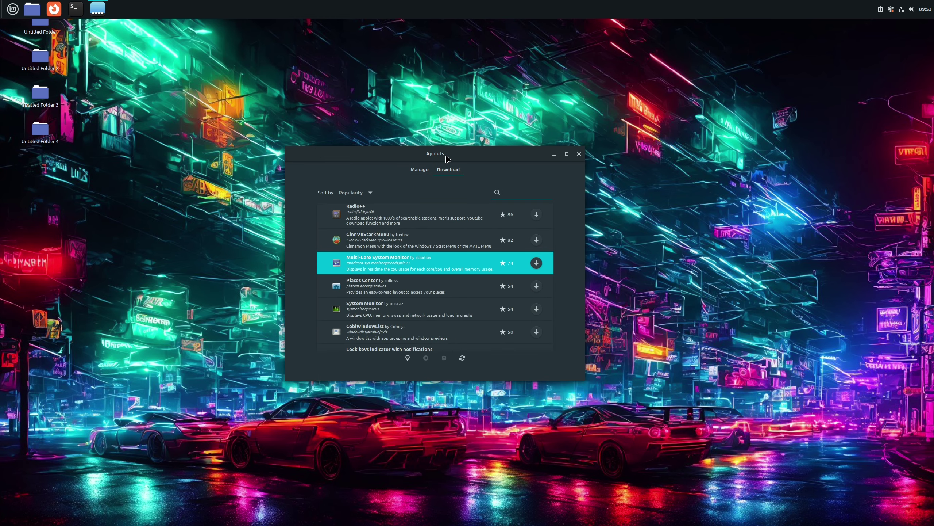
double_click(448, 159)
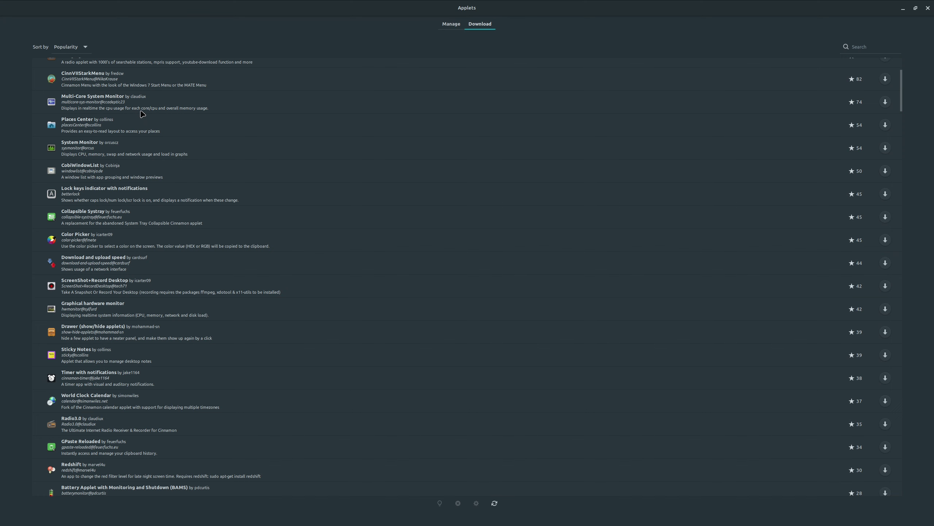
scroll(150, 141, "up", 3)
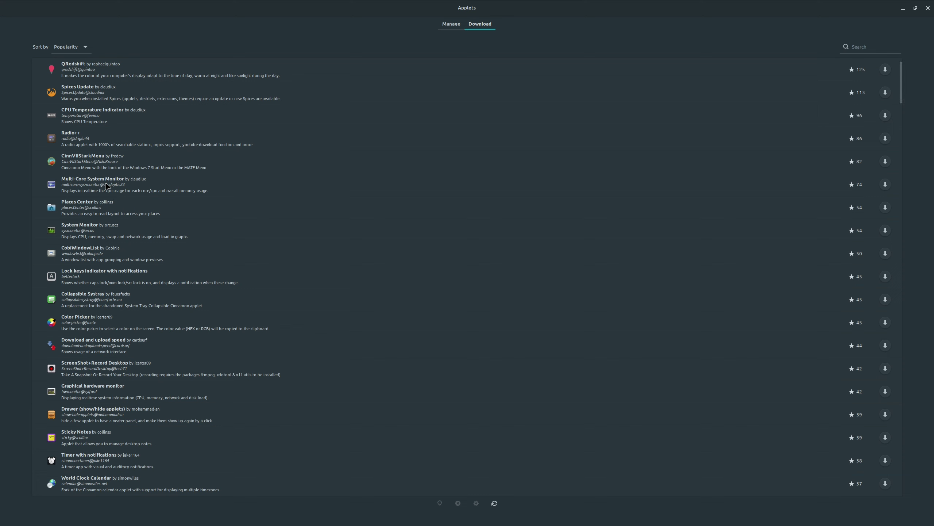
left_click(70, 47)
left_click(69, 44)
left_click(329, 194)
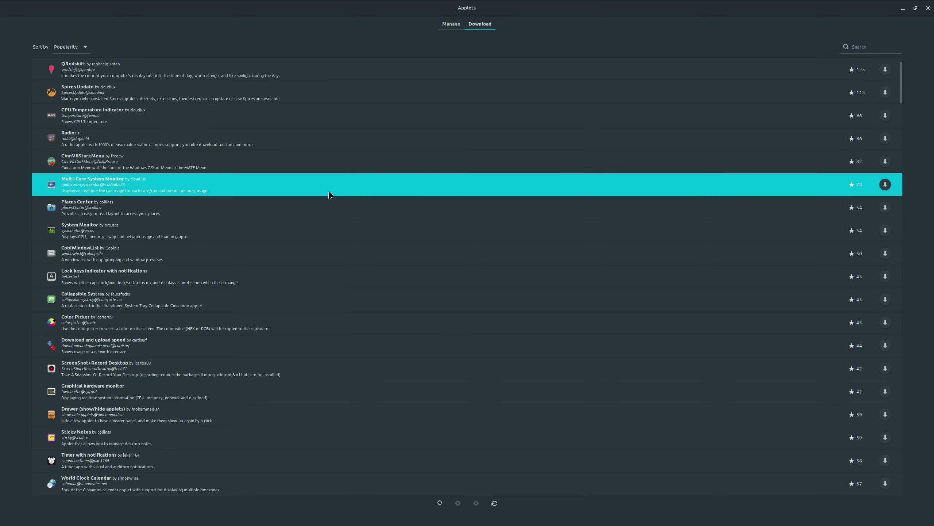
left_click(885, 186)
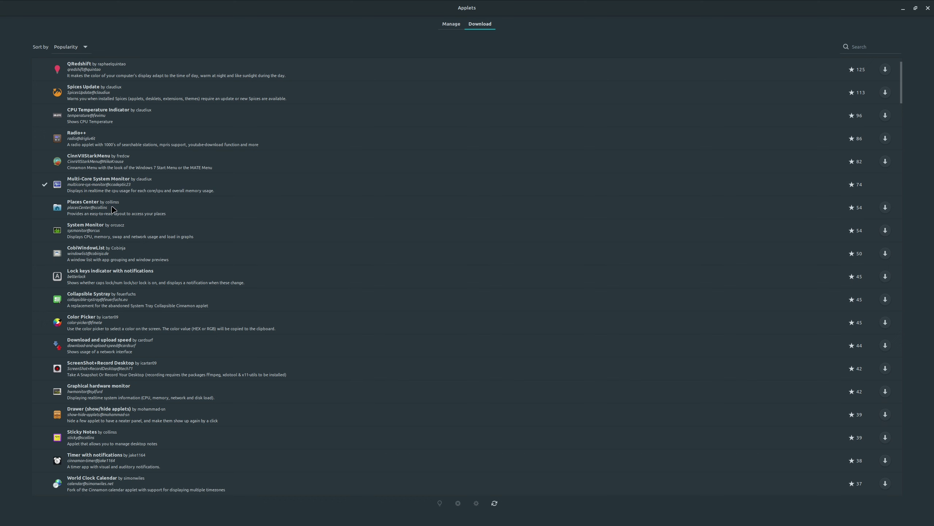
left_click(179, 215)
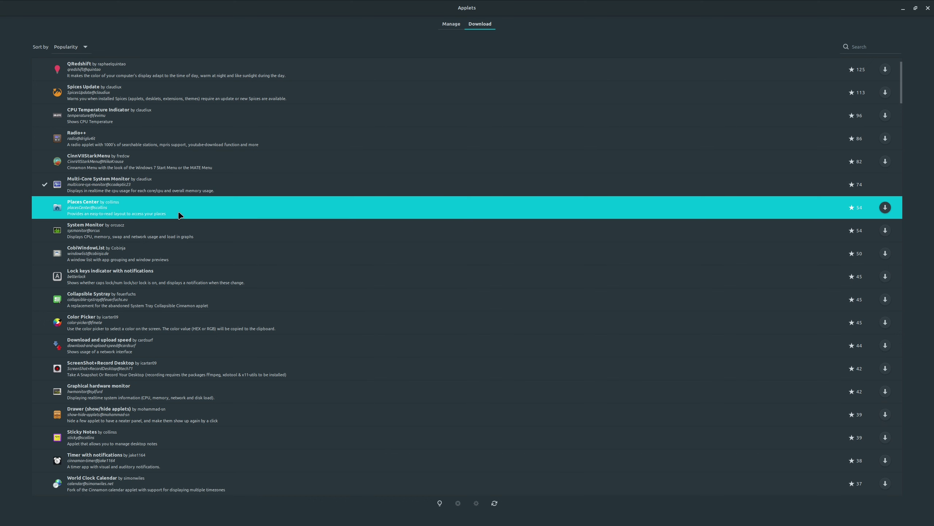
left_click(885, 208)
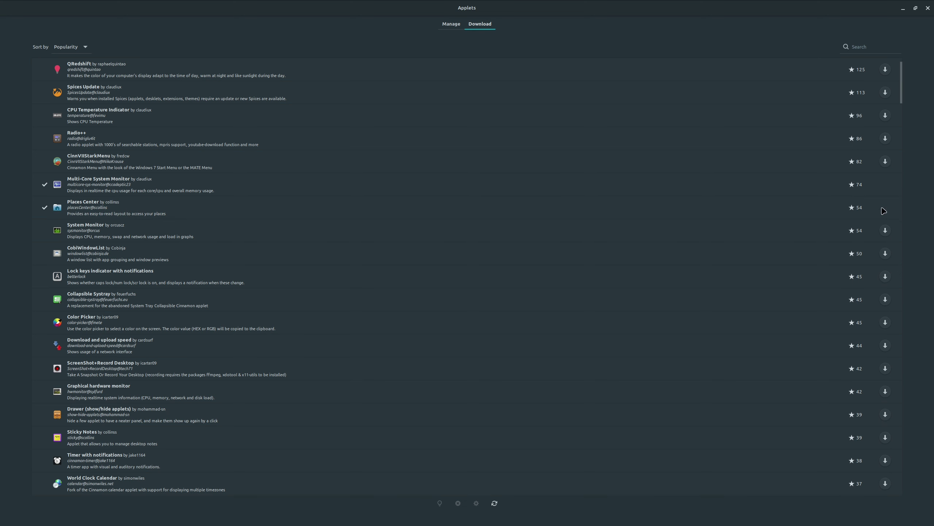
left_click(485, 415)
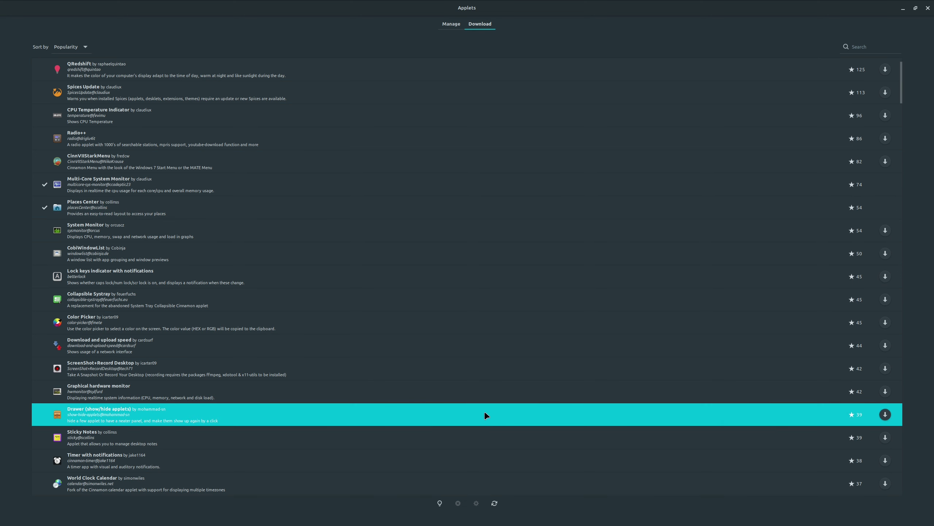
left_click(885, 414)
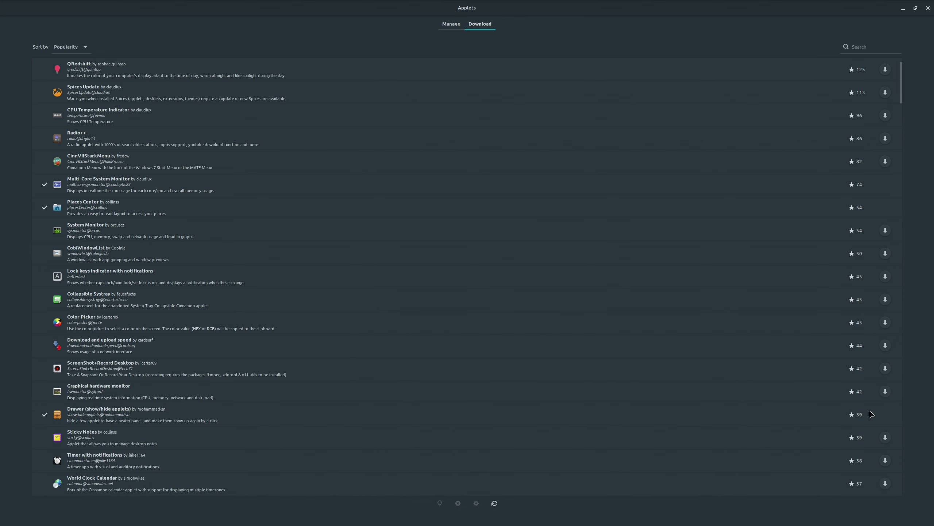
Add Drawer, Multi-Core System Monitor and Places Center to the panel from the installed list.
left_click(449, 24)
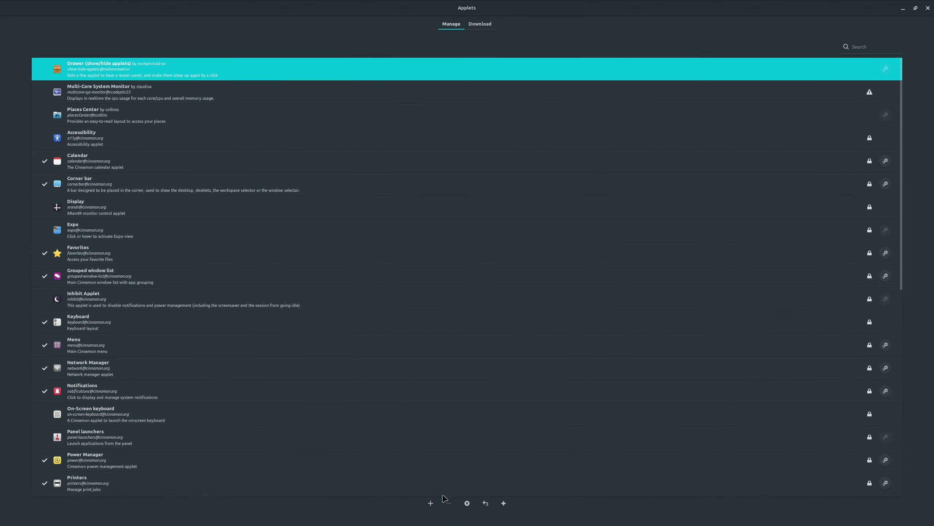
left_click(430, 502)
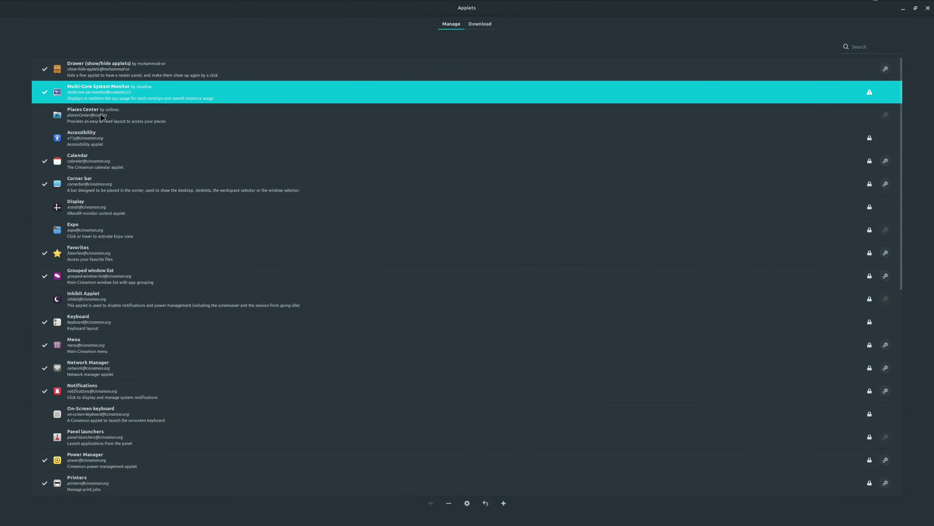
left_click(430, 503)
left_click(430, 503)
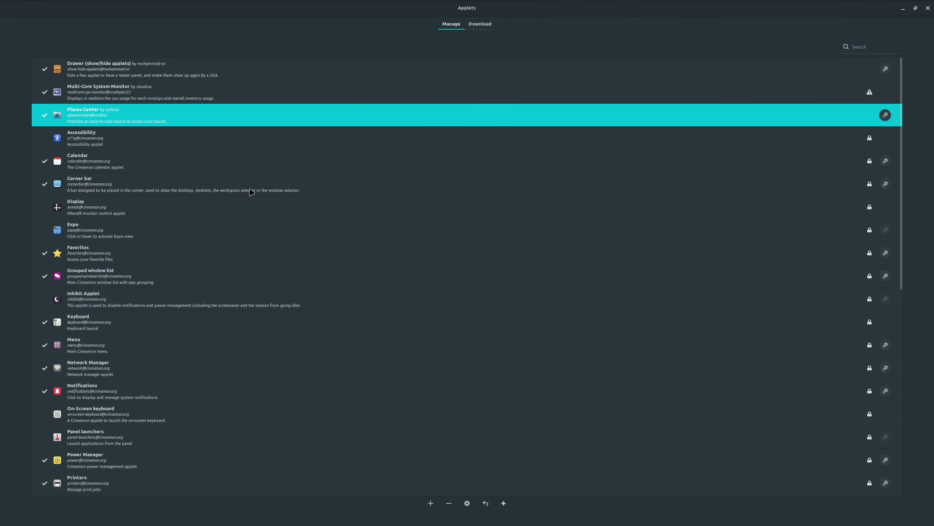
left_click_drag(367, 16, 354, 231)
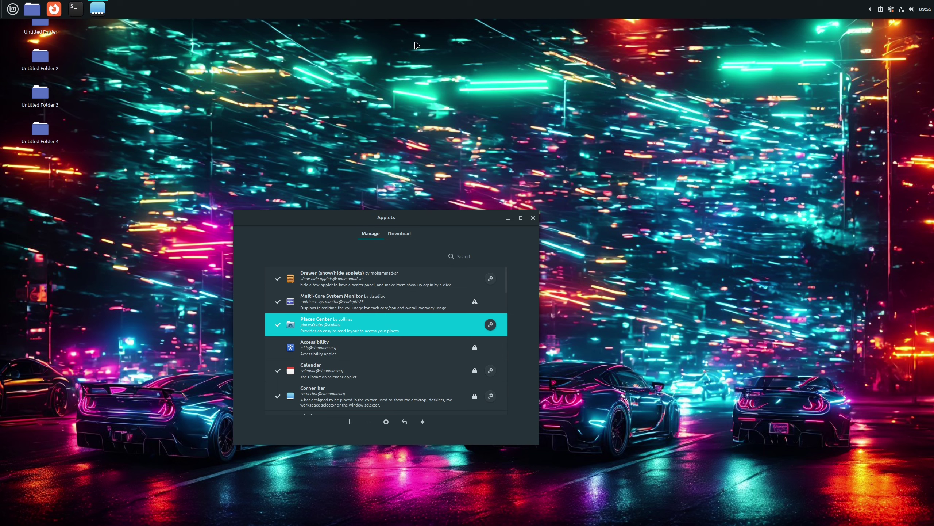
In panel edit mode, move Places Center beside the clock with the system monitor graphs before it.
right_click(413, 11)
left_click(442, 55)
left_click(491, 37)
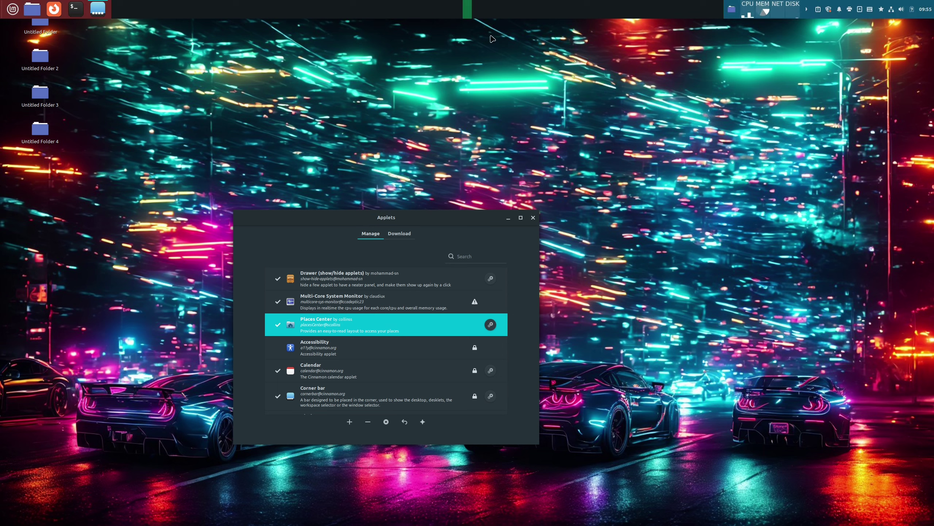
left_click_drag(901, 16, 912, 11)
left_click_drag(917, 45, 835, 59)
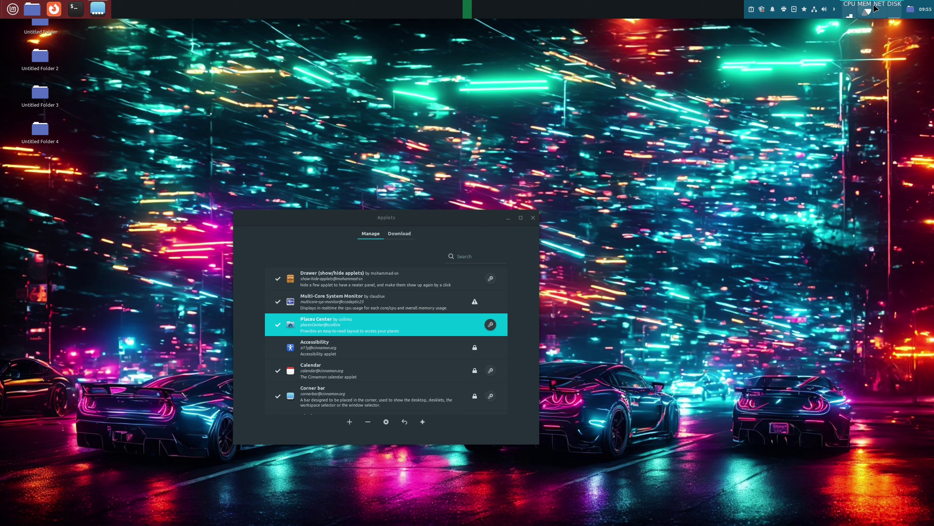
right_click(702, 12)
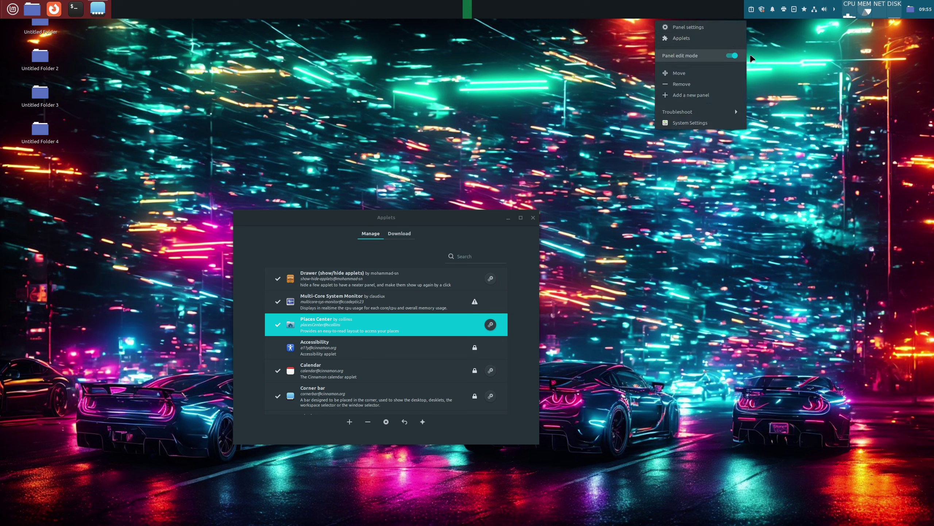
left_click(732, 56)
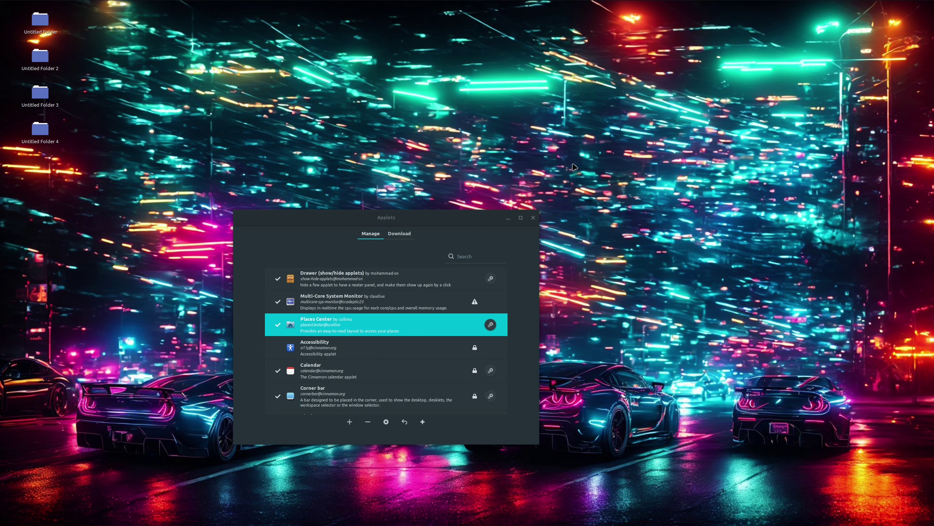
Minimise and restore the Applets window, then select the Multi-Core System Monitor entry.
left_click(509, 217)
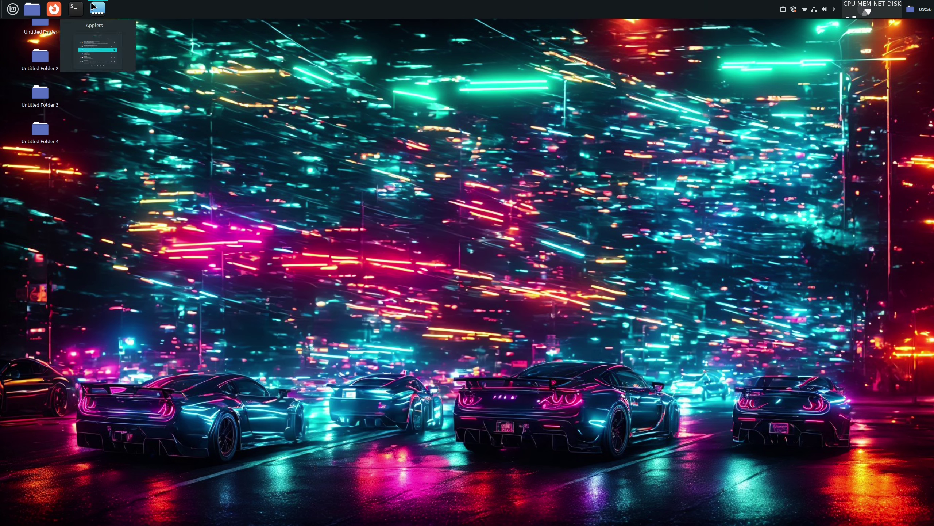
left_click(94, 6)
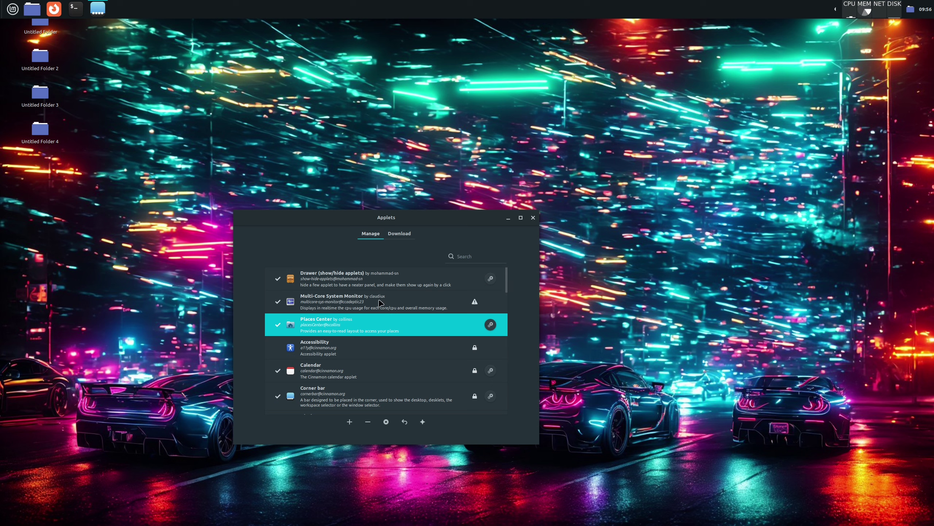
left_click(499, 302)
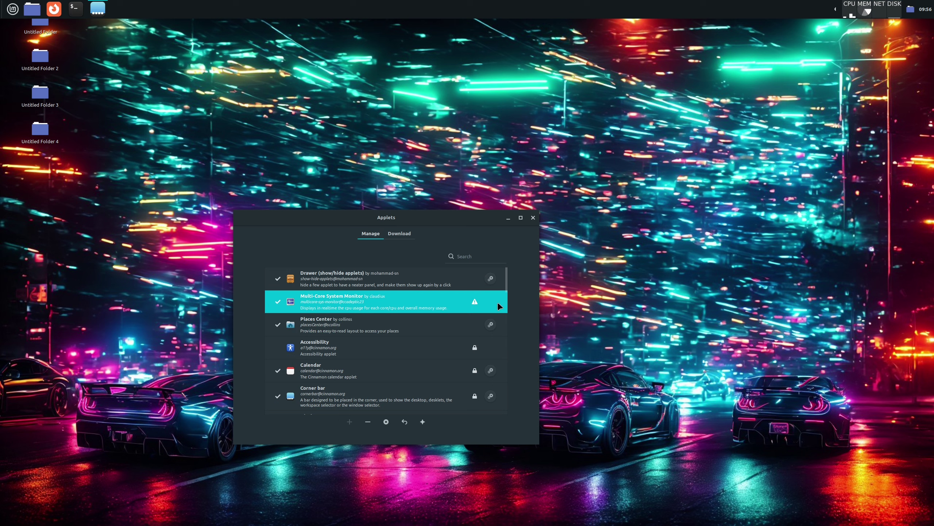
Browse the Multi-Core System Monitor preferences from its panel menu and close them unchanged.
right_click(867, 14)
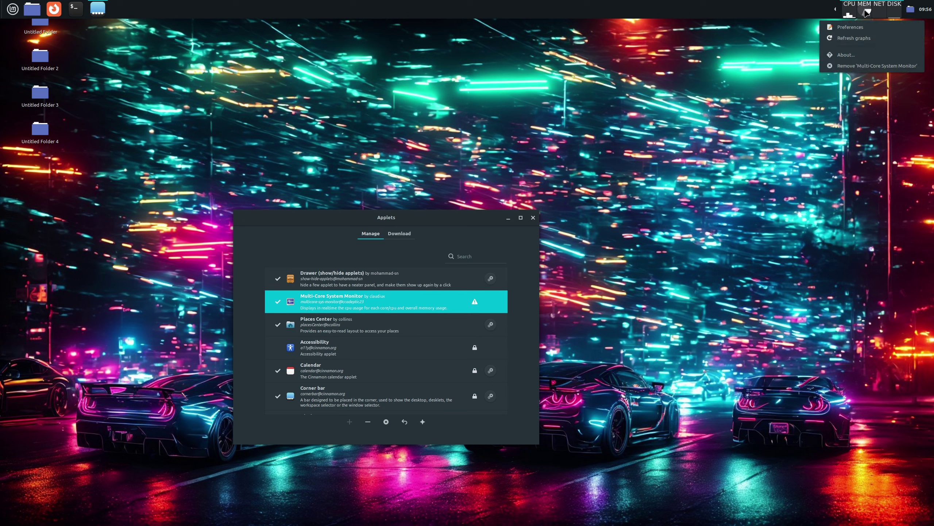
left_click(851, 27)
scroll(367, 169, "down", 4)
scroll(367, 168, "up", 3)
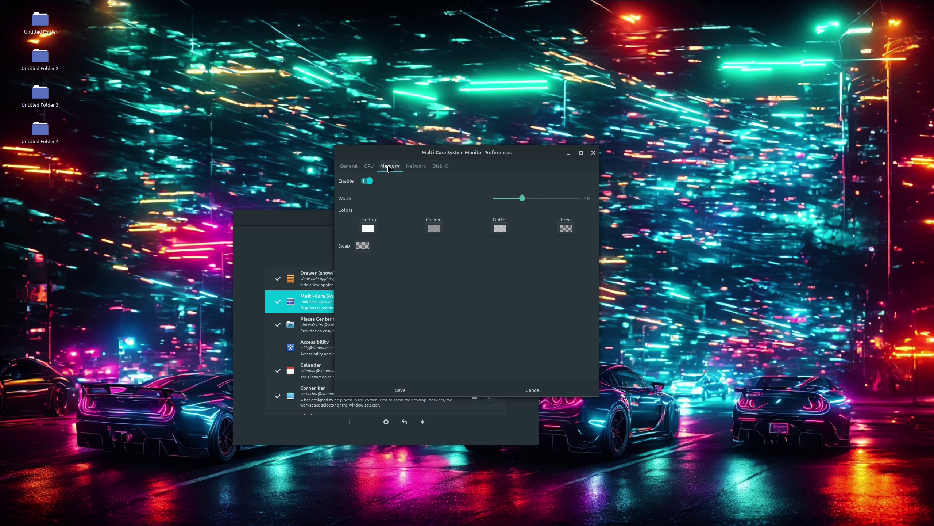
left_click(593, 152)
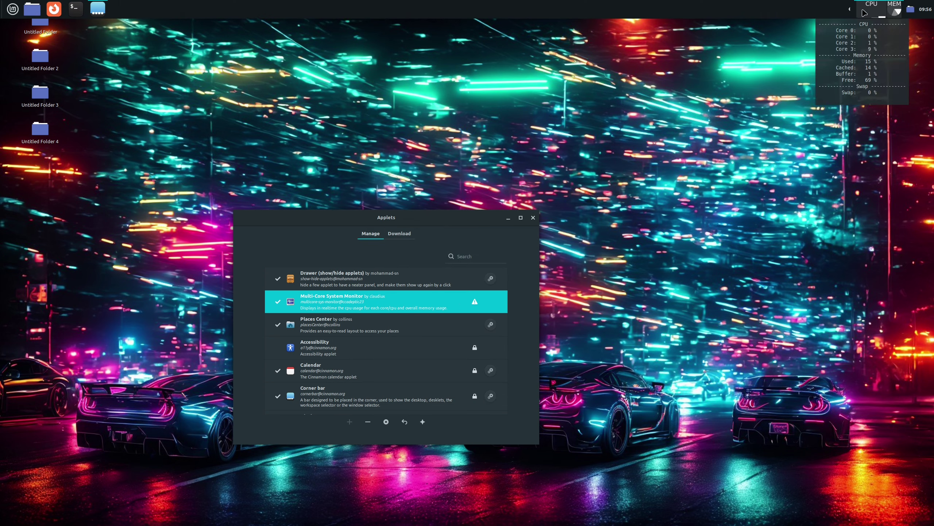
left_click(911, 9)
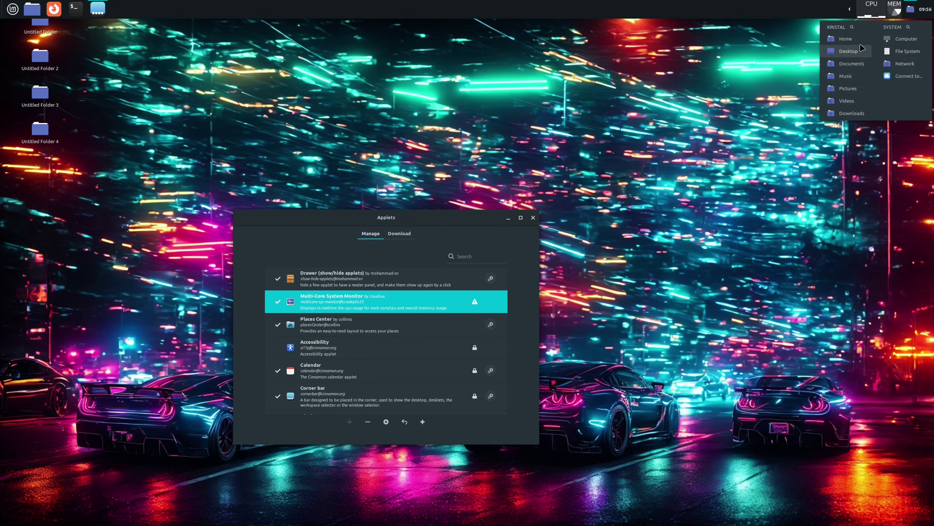
left_click(330, 336)
left_click(490, 325)
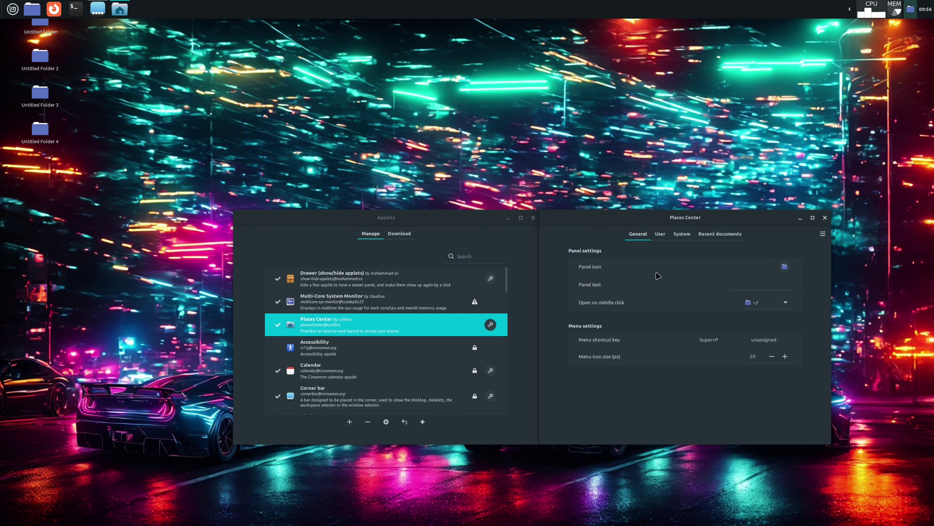
left_click(662, 235)
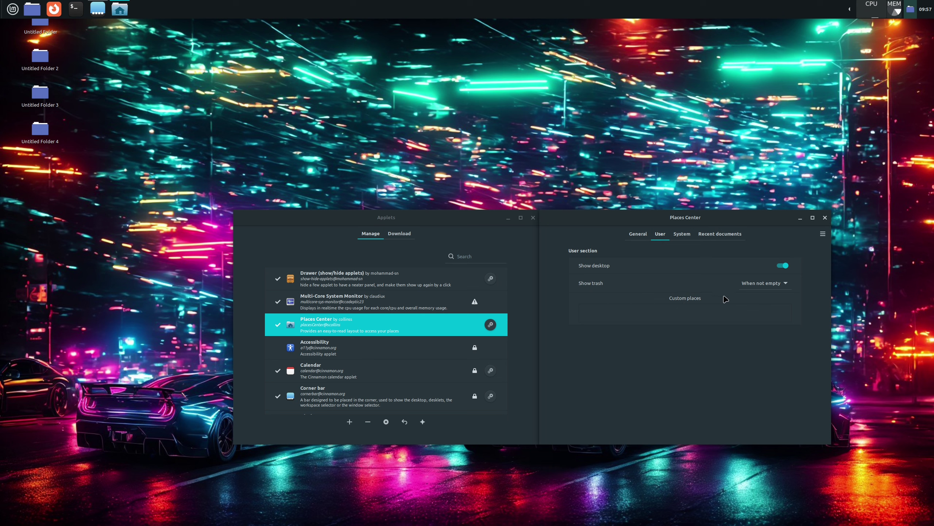
left_click(825, 218)
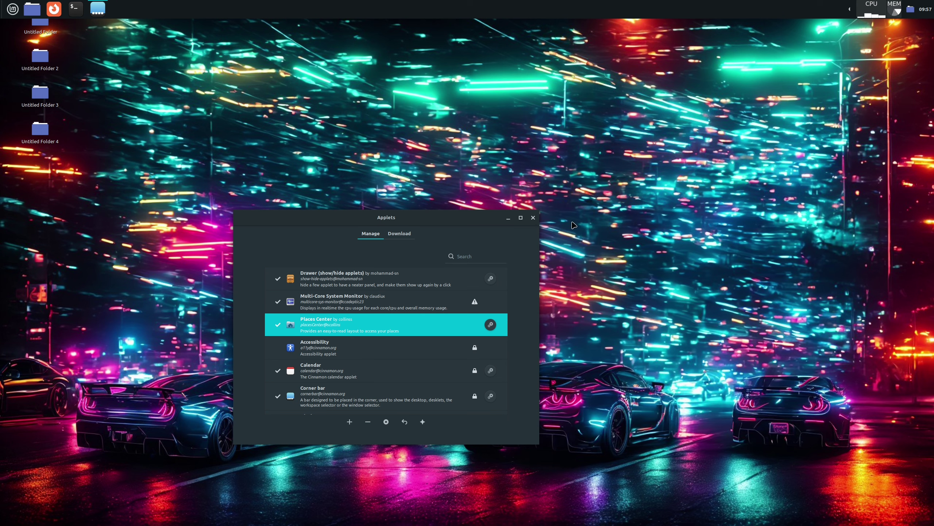
left_click(533, 218)
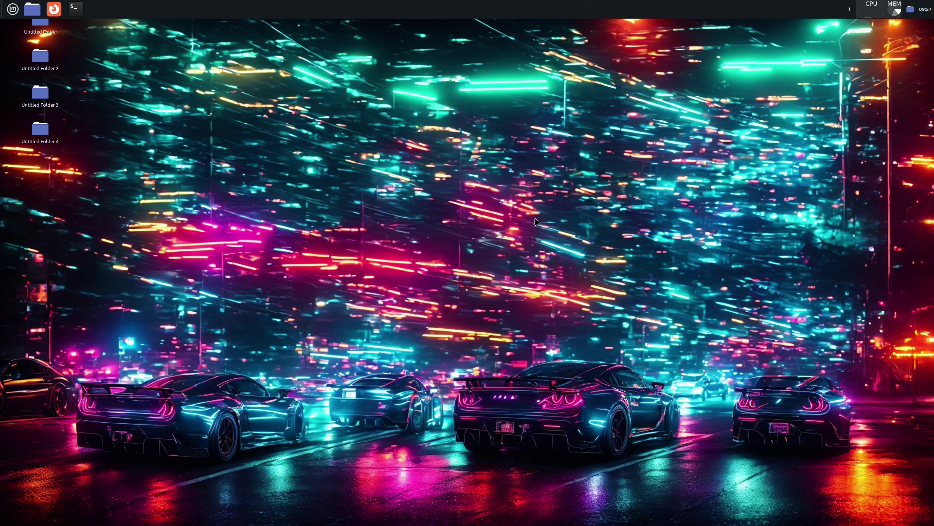
left_click(16, 13)
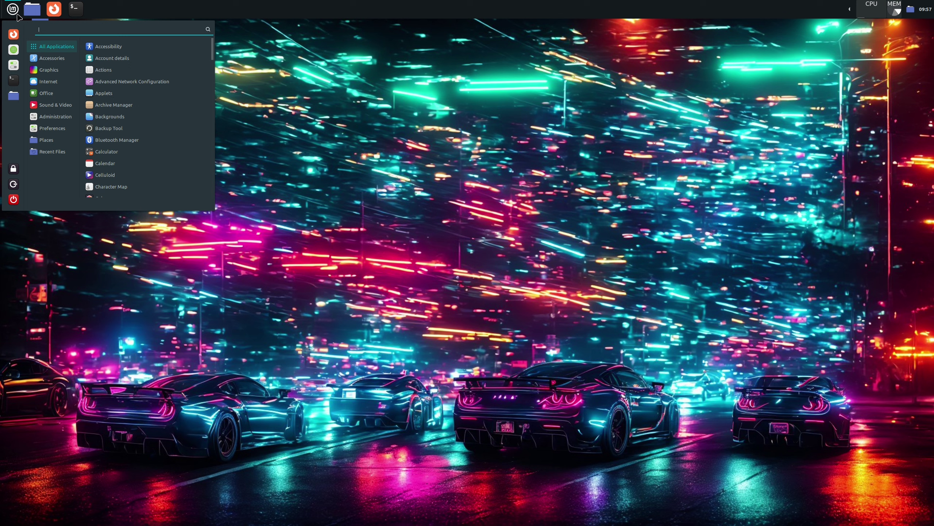
Search the menu for 'desklet' and launch the Desklets manager.
type("des")
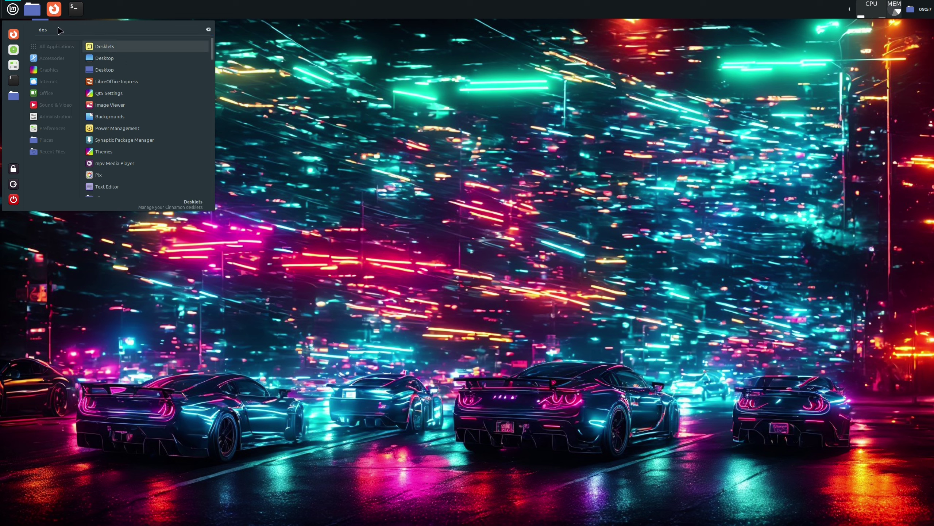
type("klet")
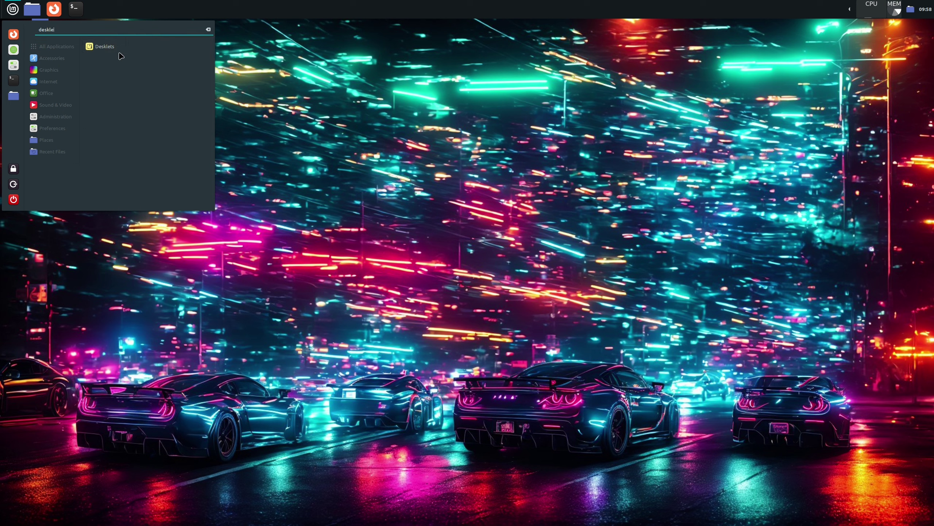
key("Return")
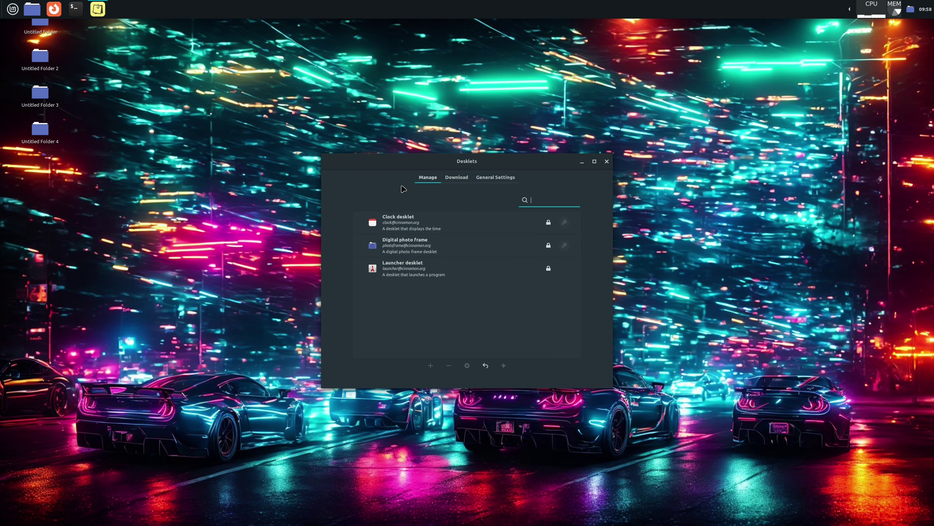
Look over the Download and General Settings tabs, then return to the installed desklets.
left_click(456, 178)
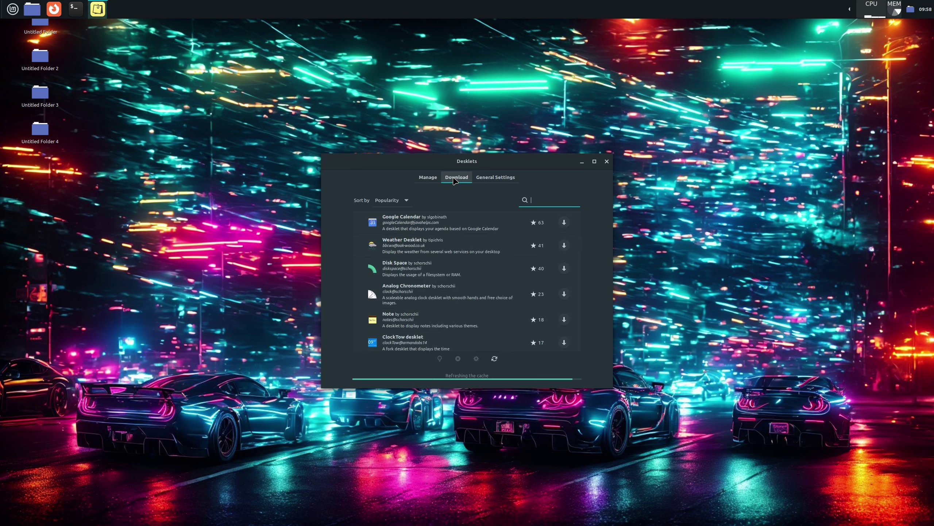
left_click(478, 180)
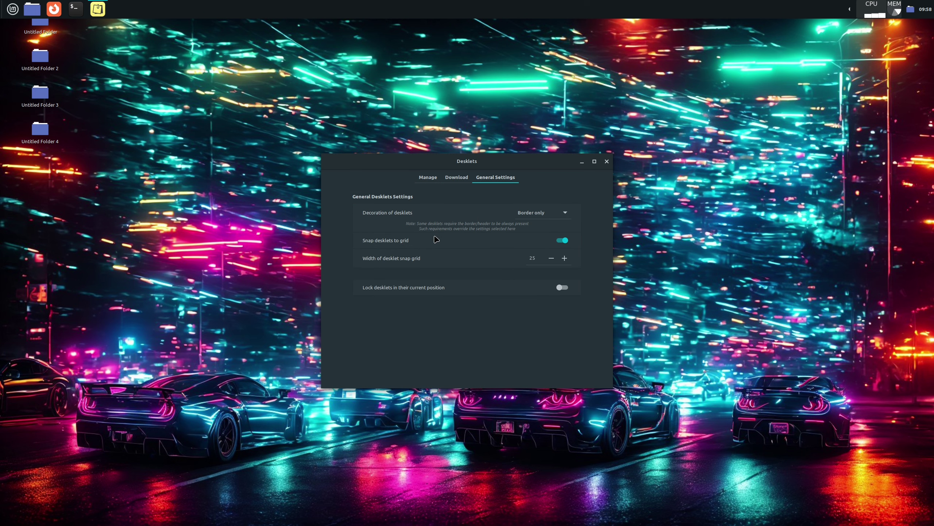
left_click(436, 181)
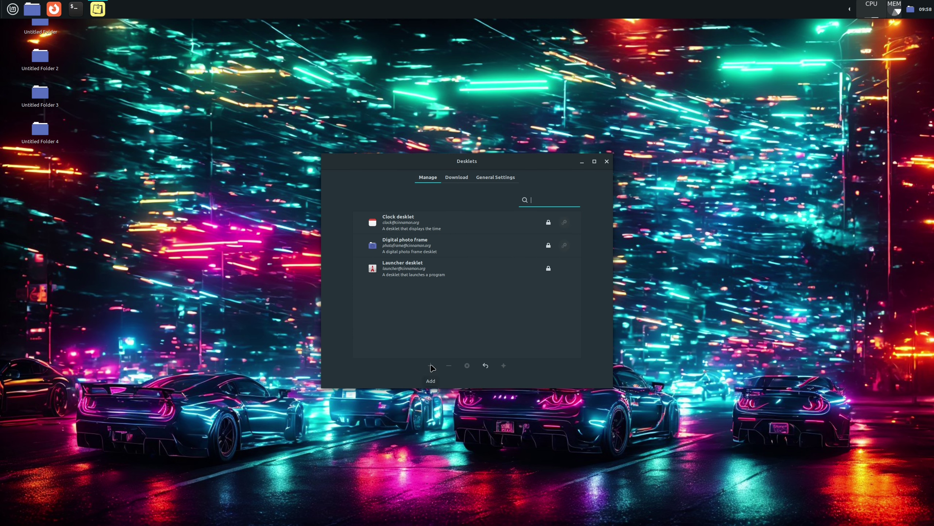
Add the Clock desklet, place it in the top-right corner and open its settings.
left_click(423, 230)
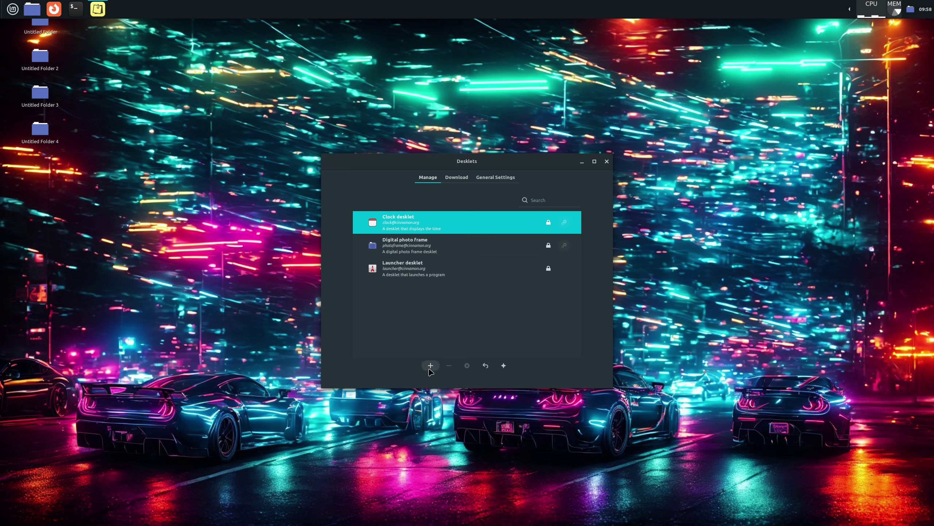
left_click(431, 366)
left_click_drag(101, 53, 905, 52)
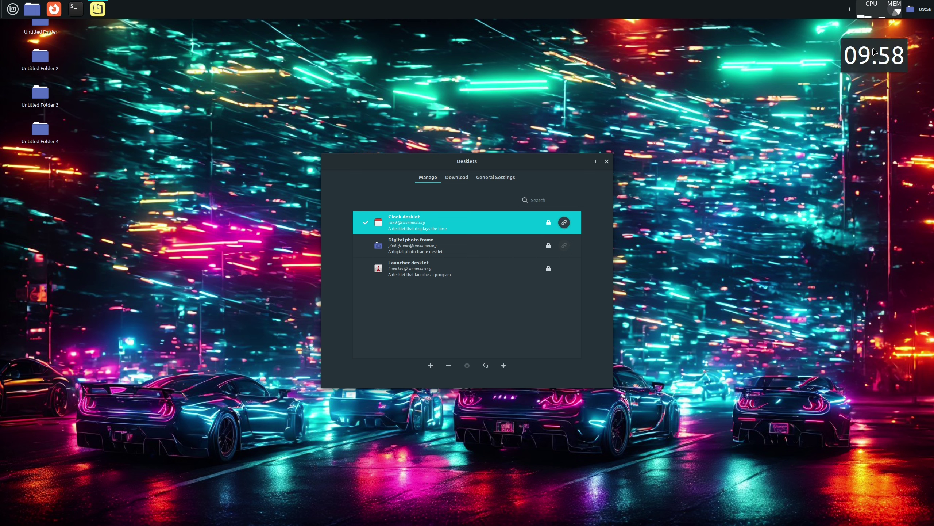
left_click(564, 223)
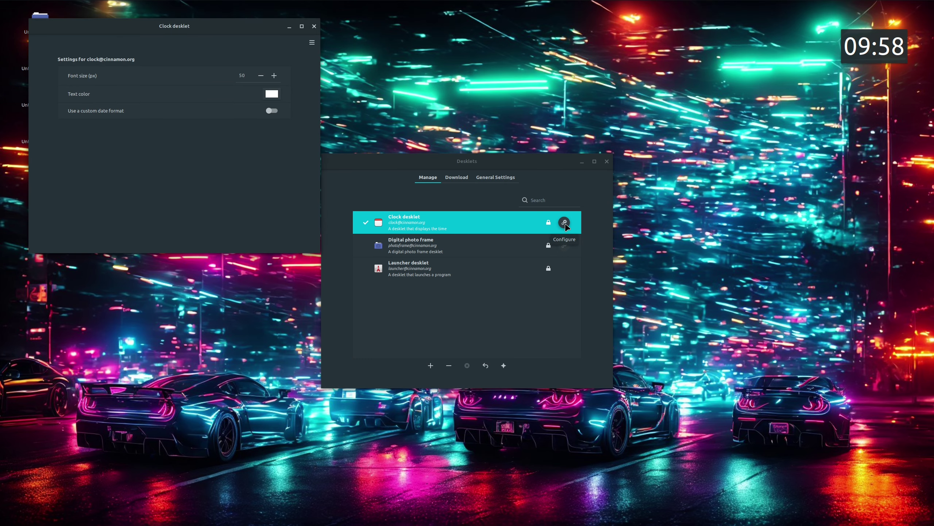
Set the clock's font size to 103 and its text colour to the Files icon's blue.
scroll(274, 75, "up", 11)
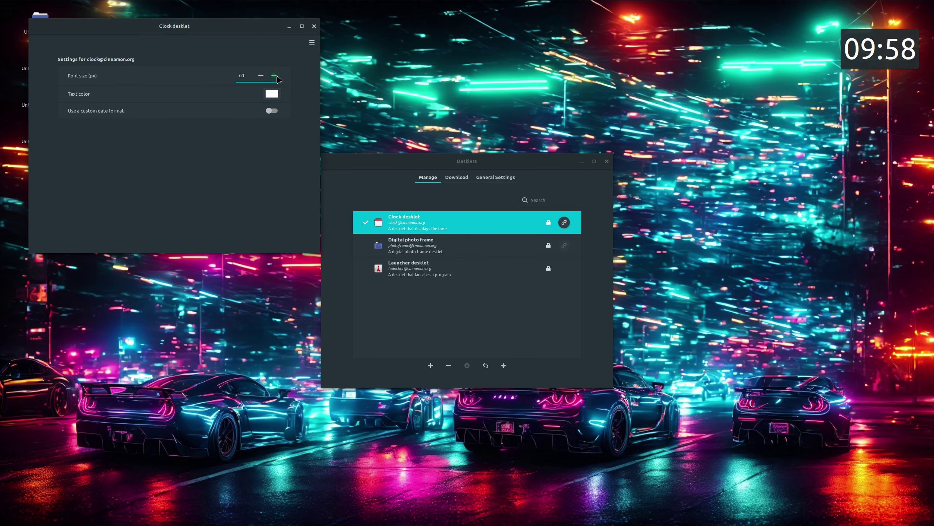
scroll(275, 76, "up", 20)
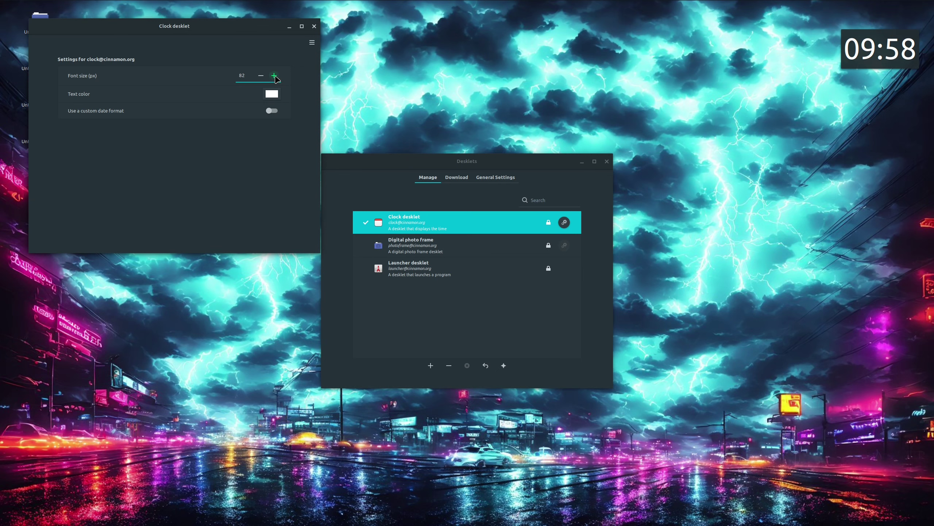
scroll(274, 76, "up", 8)
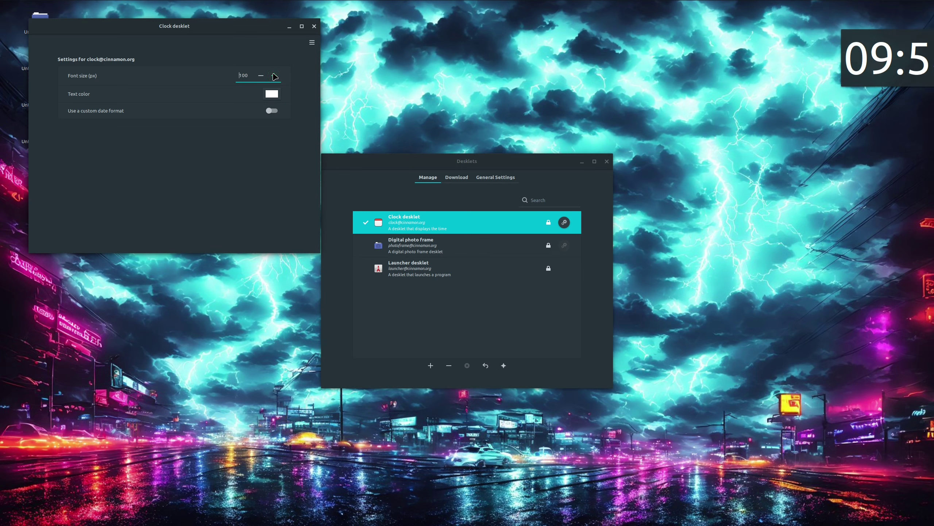
scroll(274, 76, "up", 3)
left_click(272, 93)
left_click(103, 190)
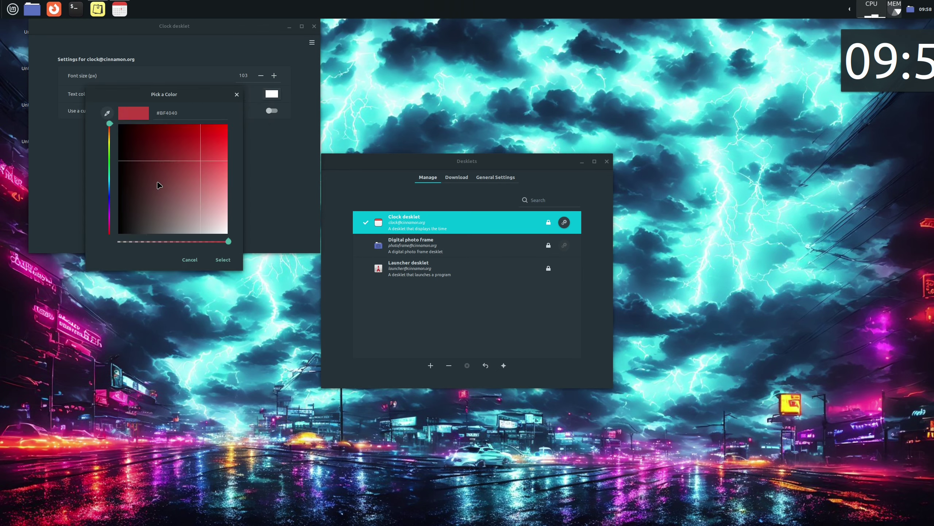
left_click(107, 113)
left_click(34, 14)
left_click(223, 260)
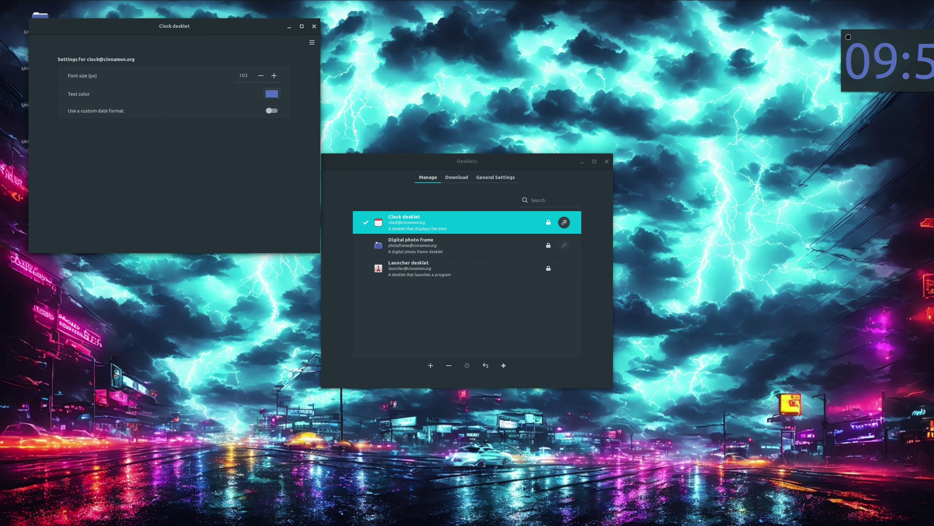
Shift the clock left so it fits, close its settings and list downloadable desklets.
left_click_drag(849, 36, 754, 52)
left_click(314, 27)
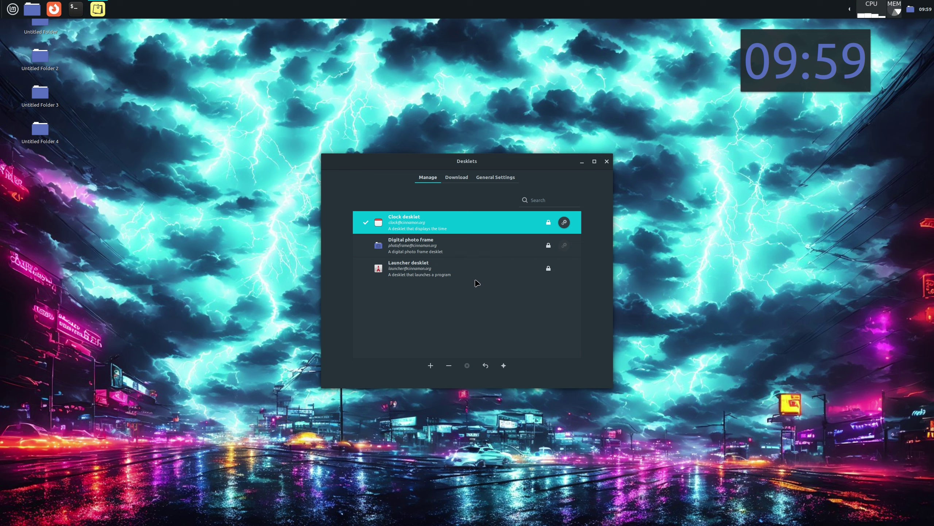
left_click(457, 177)
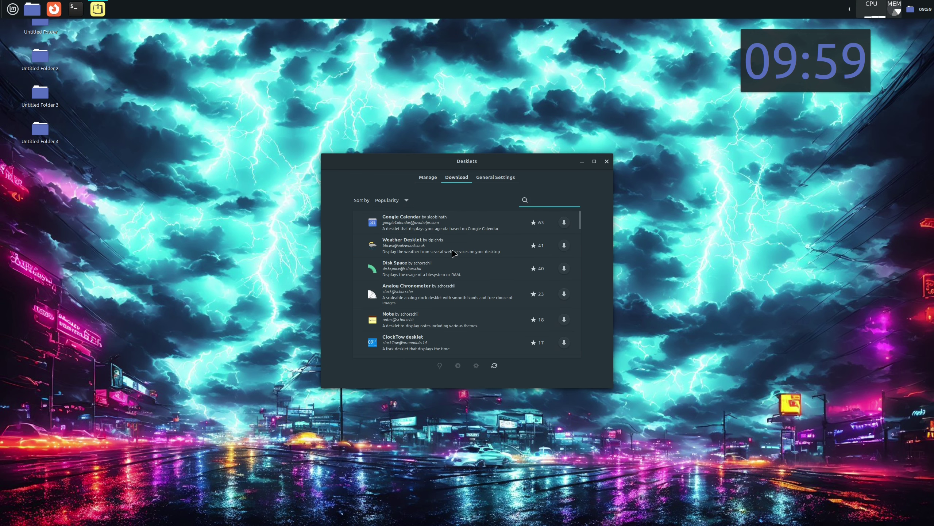
Download the System monitor graph, Timelet and Calendar desklets in the maximised Desklets window.
scroll(465, 295, "down", 2)
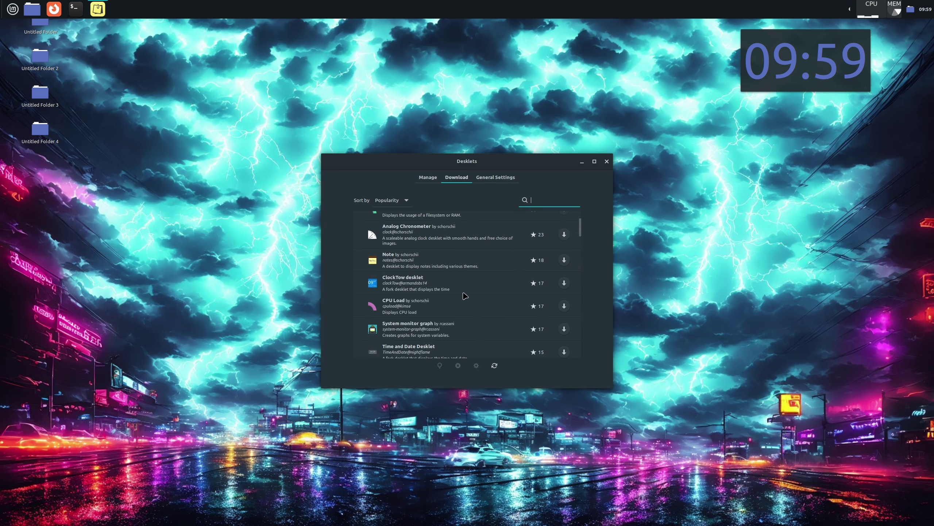
scroll(465, 294, "up", 1)
double_click(471, 163)
scroll(414, 165, "up", 1)
left_click(886, 229)
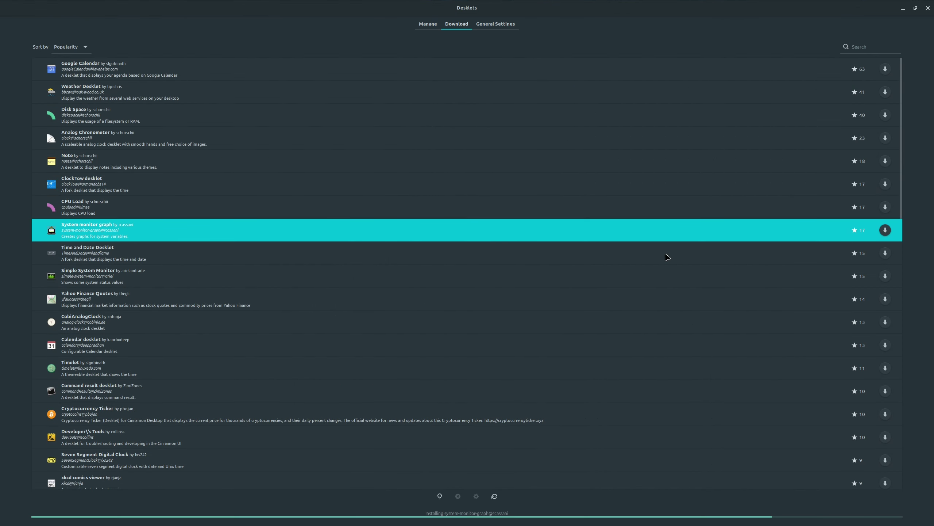
left_click(885, 367)
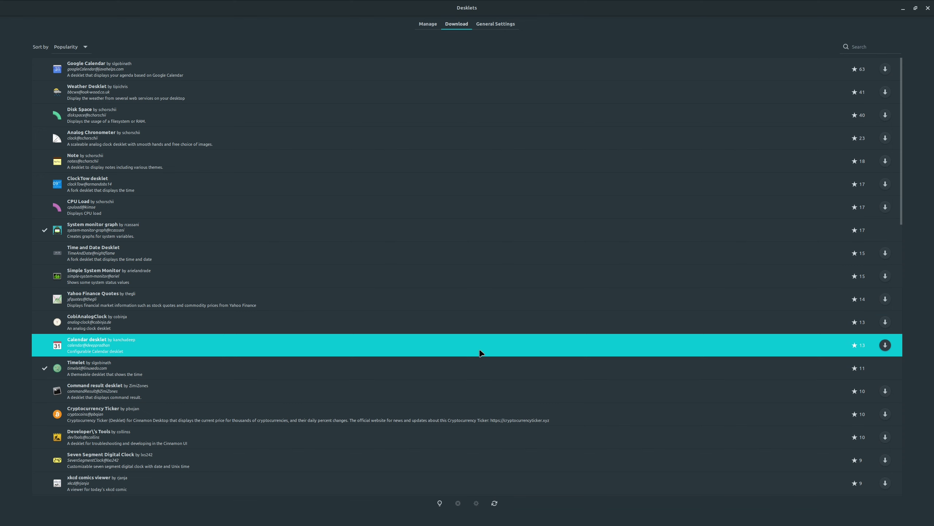
left_click(885, 345)
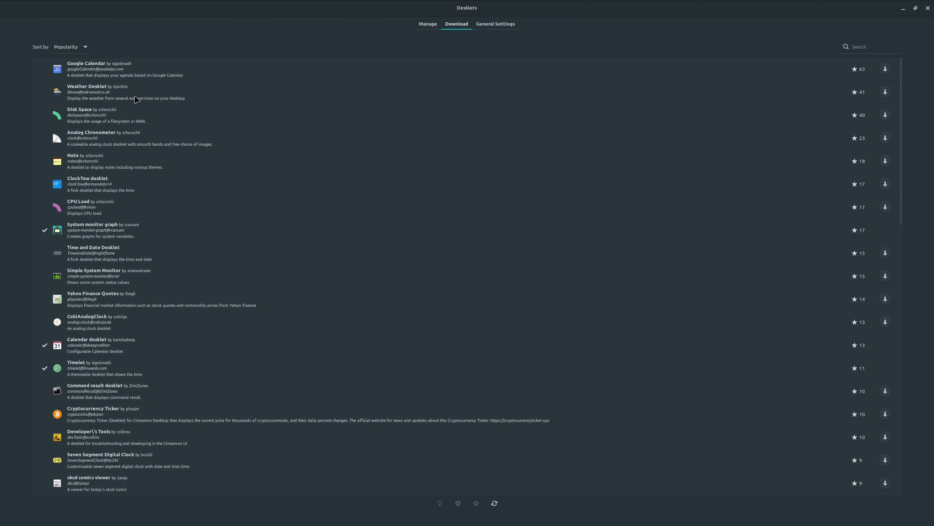
left_click(429, 26)
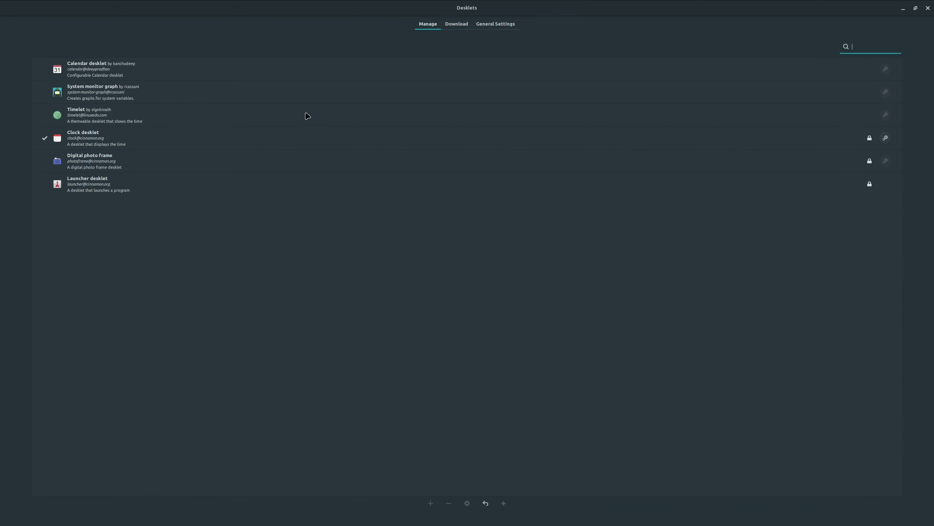
Remove the Clock desklet and add Timelet, System monitor graph and Calendar to the desktop.
double_click(338, 14)
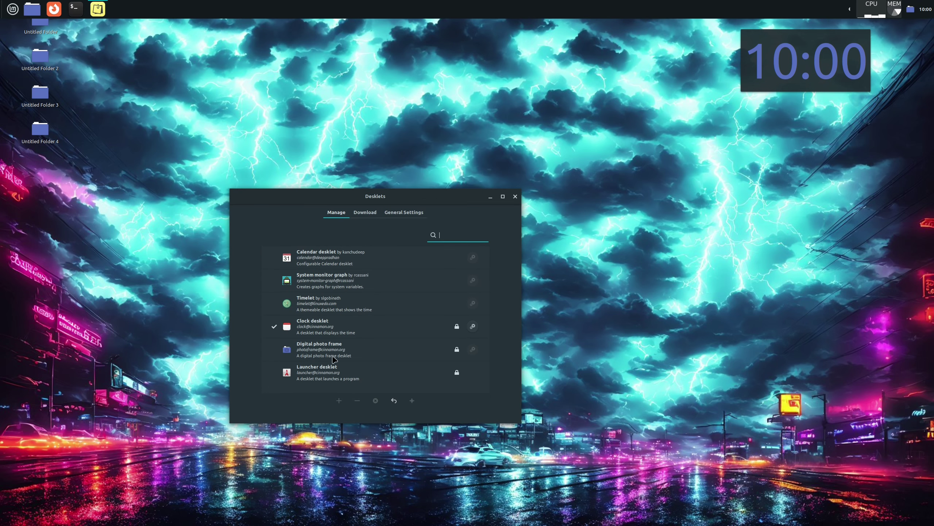
left_click(324, 325)
left_click(357, 400)
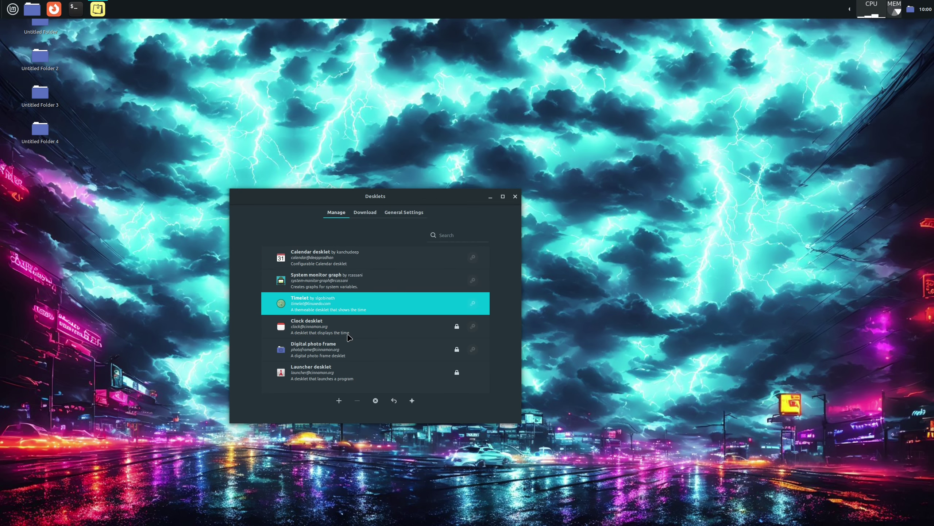
left_click(339, 400)
left_click(333, 277)
left_click(339, 400)
left_click(323, 258)
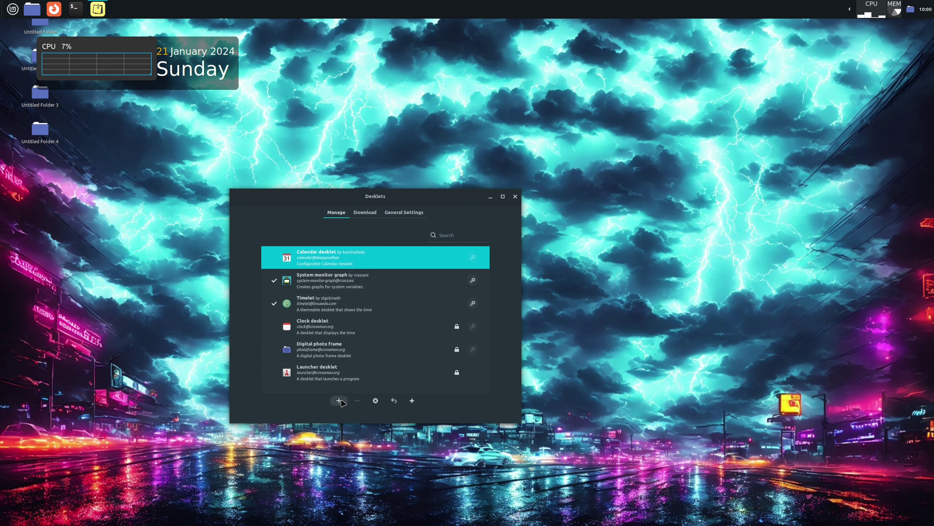
left_click(339, 400)
Stack Timelet, Calendar and the CPU graph down the desktop's right side.
left_click_drag(176, 64, 870, 55)
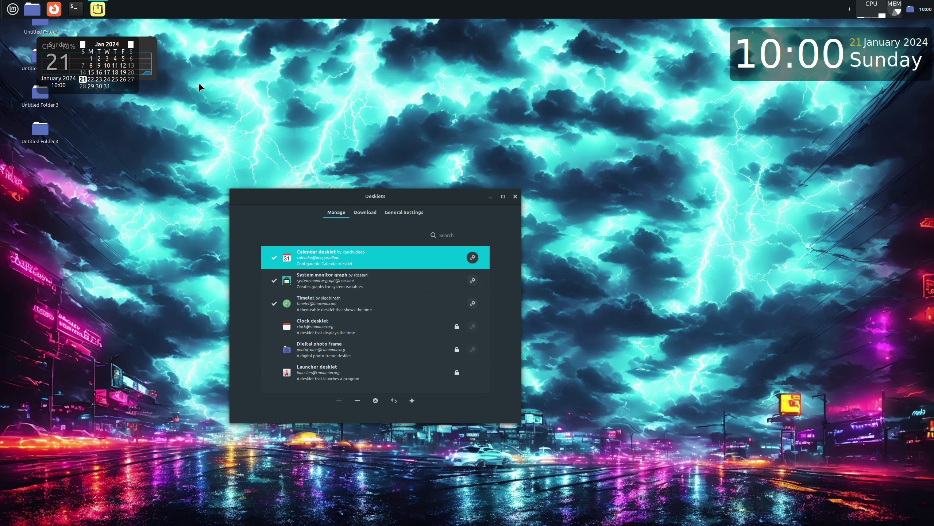
left_click_drag(59, 59, 807, 114)
left_click_drag(92, 62, 823, 181)
Set the Timelet desklet's text colour to purple.
right_click(773, 55)
left_click(697, 47)
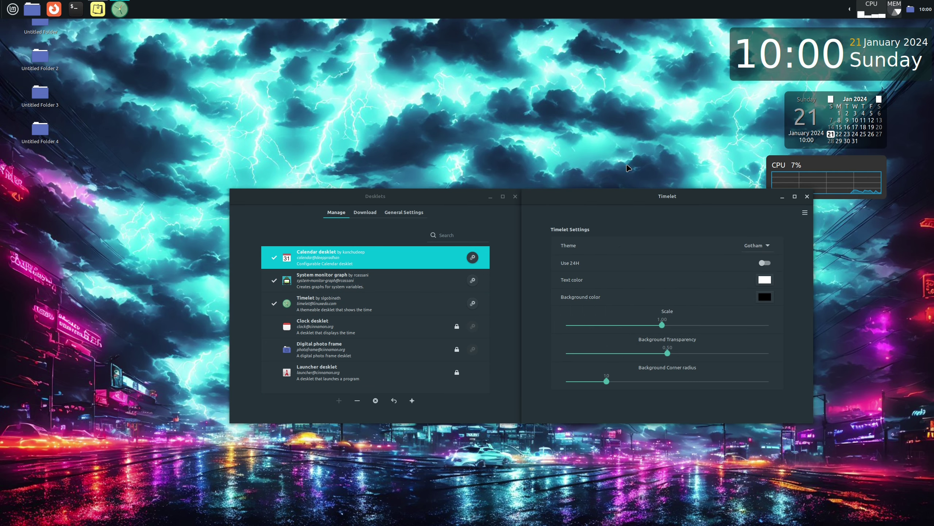
left_click(765, 279)
left_click(807, 196)
Colour the System monitor graph's text, CPU line and grid purple-blue.
left_click(473, 280)
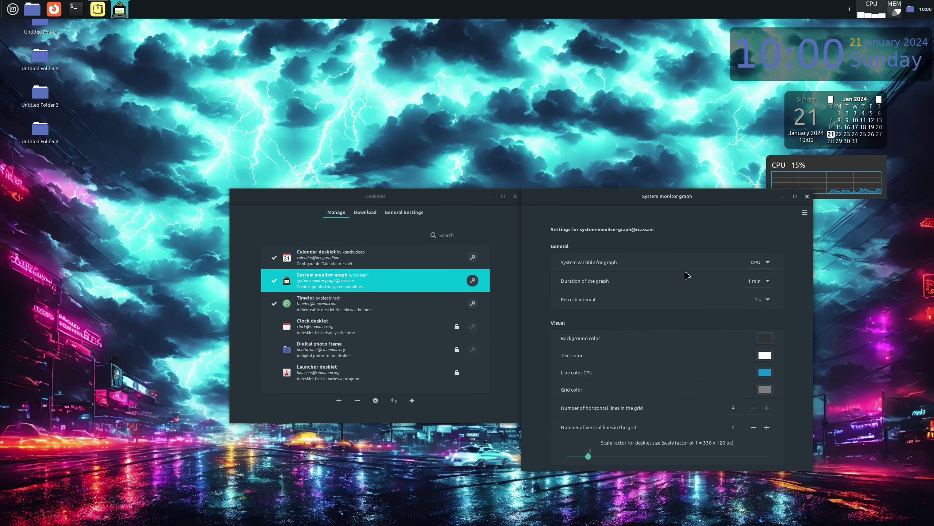
left_click(765, 354)
left_click(630, 382)
left_click(736, 399)
left_click(764, 372)
left_click(630, 383)
left_click(735, 399)
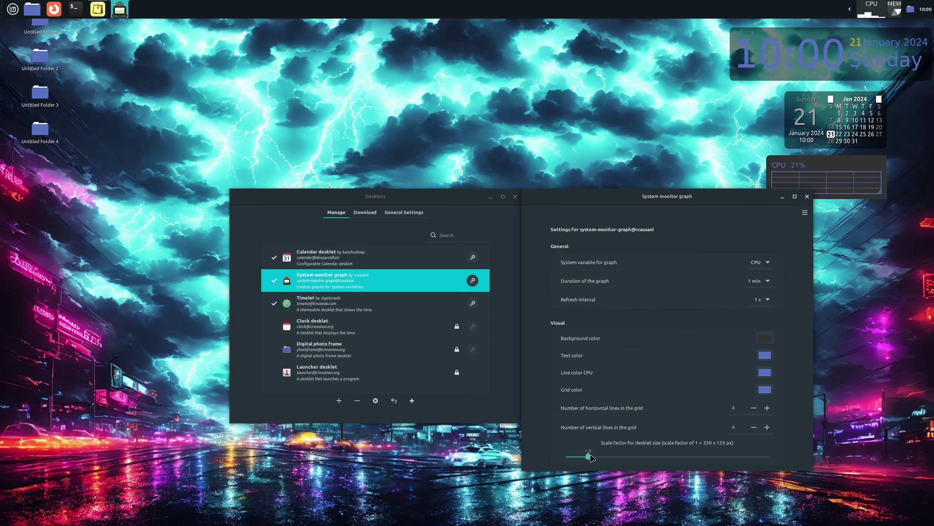
Adjust the CPU graph's scale slider to make it smaller and close its settings.
left_click_drag(590, 458, 656, 457)
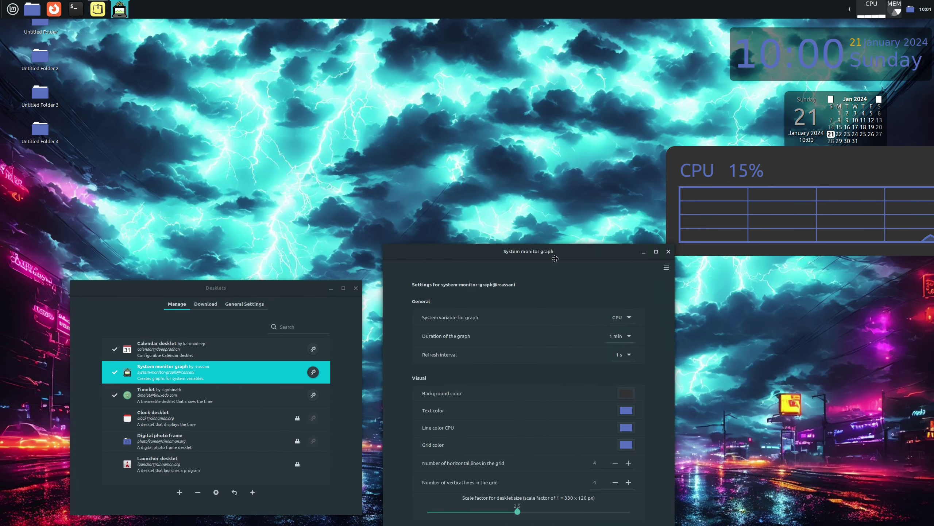
left_click_drag(532, 248, 432, 248)
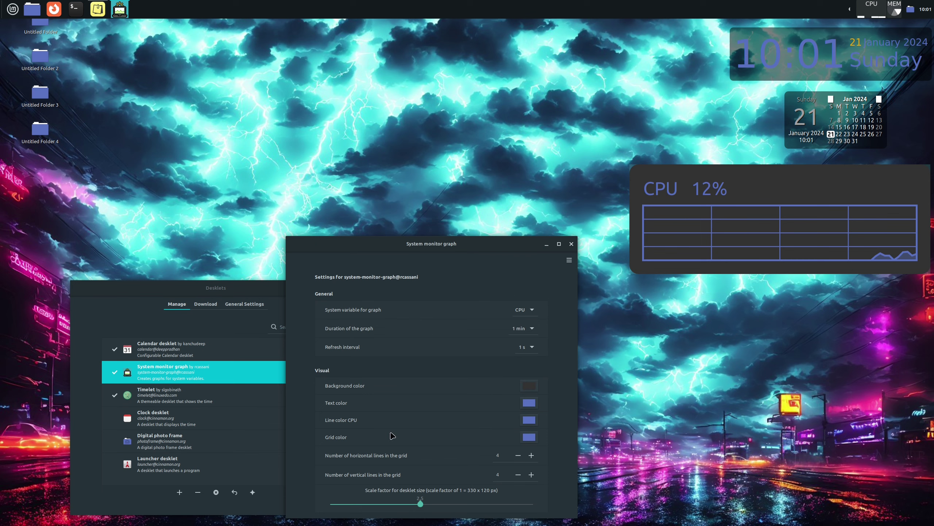
left_click_drag(421, 502, 383, 503)
left_click(572, 243)
Give the Calendar desklet purple text and font size 27.2.
left_click(187, 389)
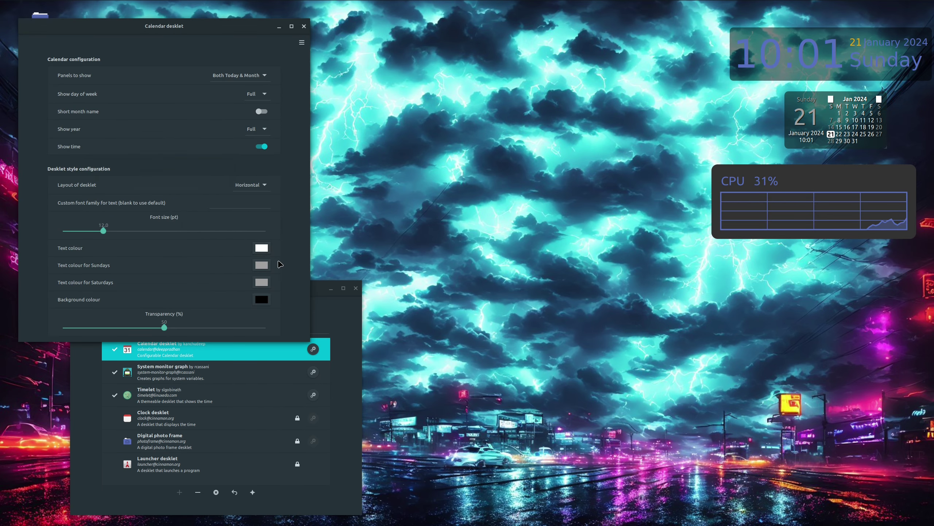
left_click(261, 247)
left_click(233, 249)
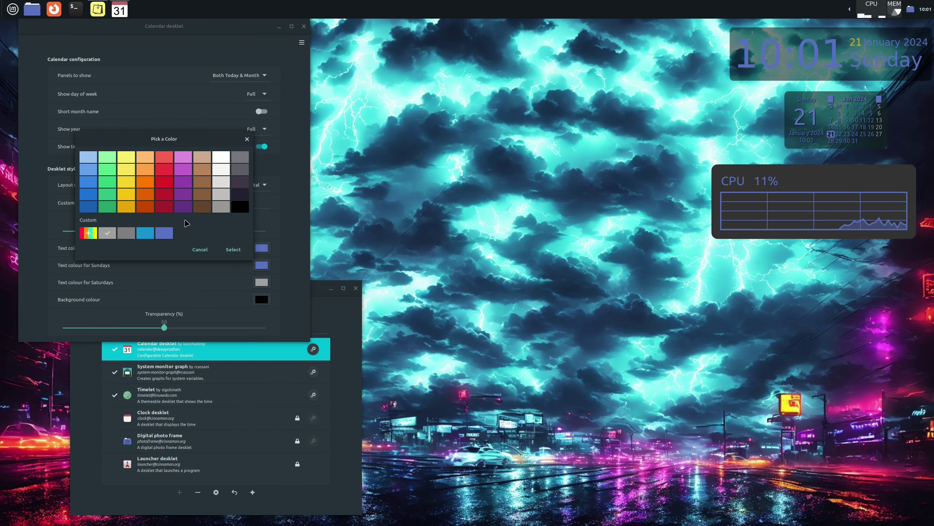
left_click_drag(104, 230, 206, 231)
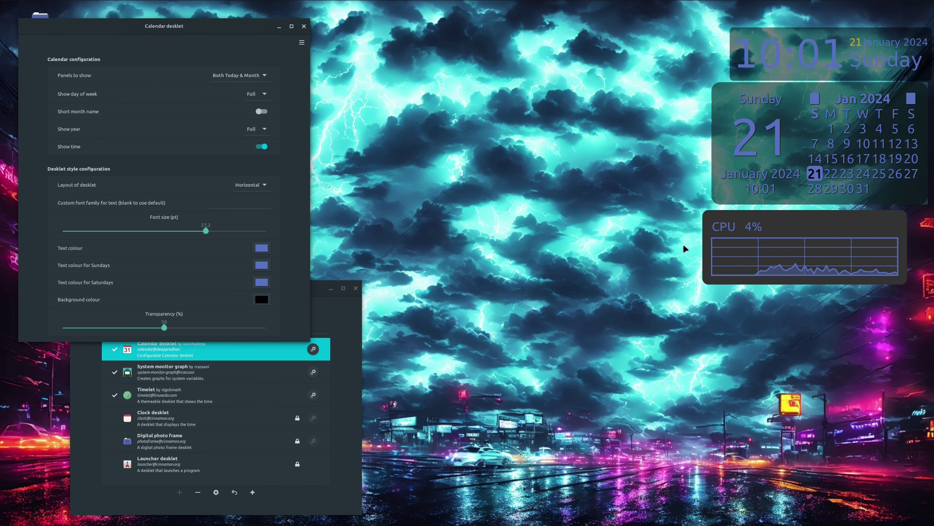
left_click(304, 26)
Make the System monitor graph's background fully transparent with alpha zero.
left_click(312, 374)
left_click(262, 168)
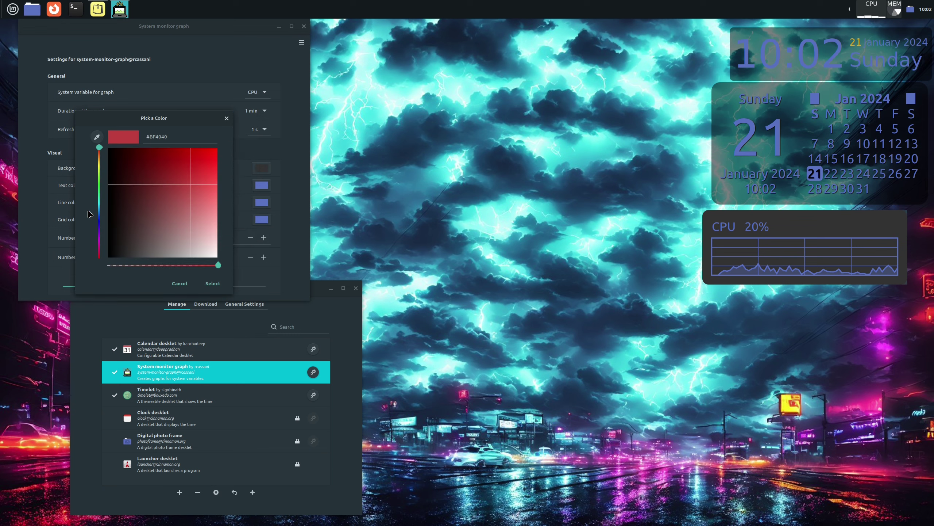
left_click_drag(173, 266, 109, 266)
left_click(213, 283)
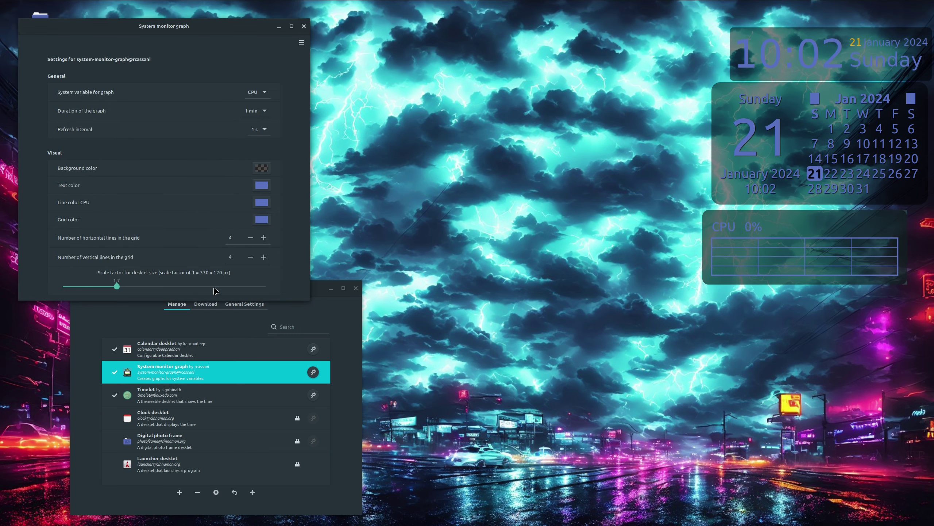
left_click(304, 27)
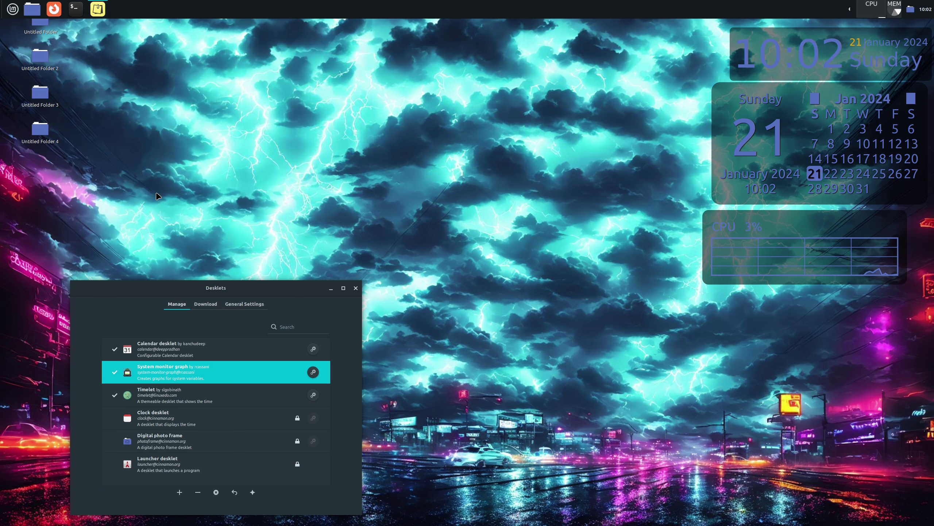
left_click_drag(242, 290, 280, 249)
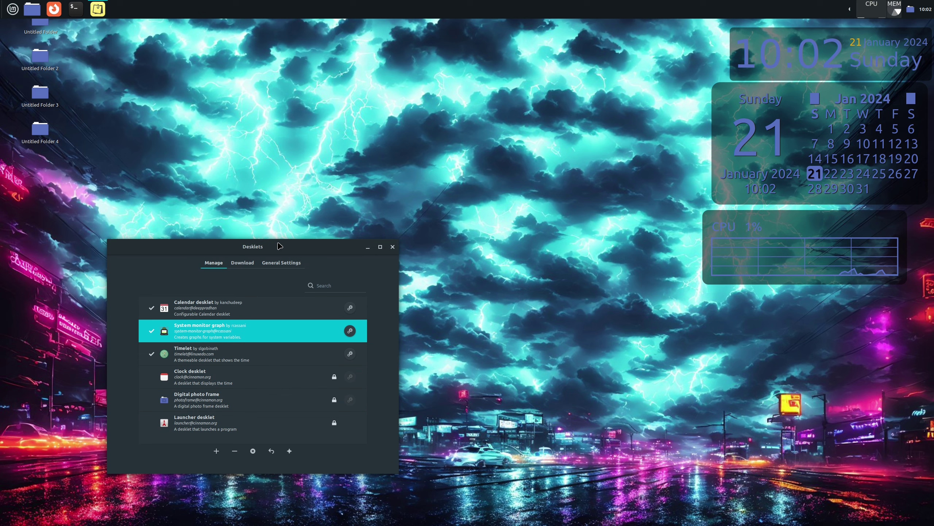
Close the Desklets manager and launch Extensions by searching 'ext' in the menu.
left_click(393, 247)
left_click(12, 11)
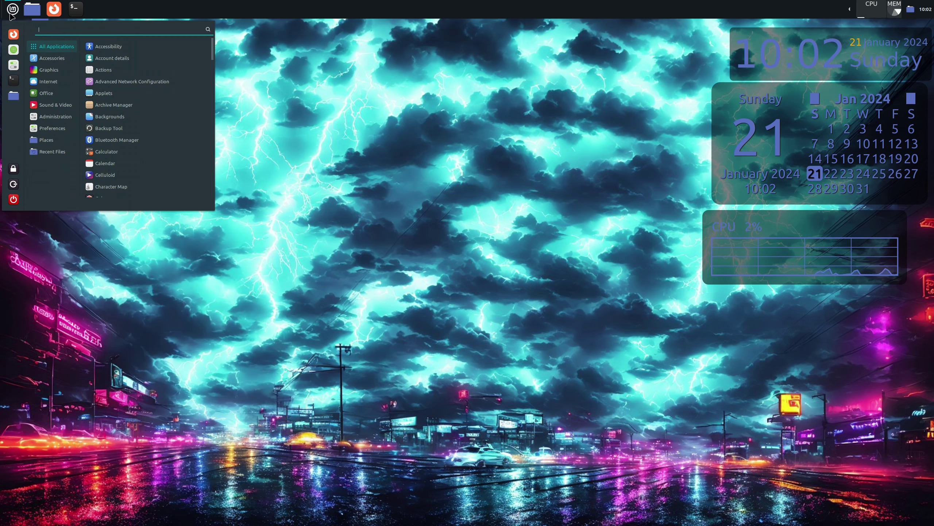
type("ext")
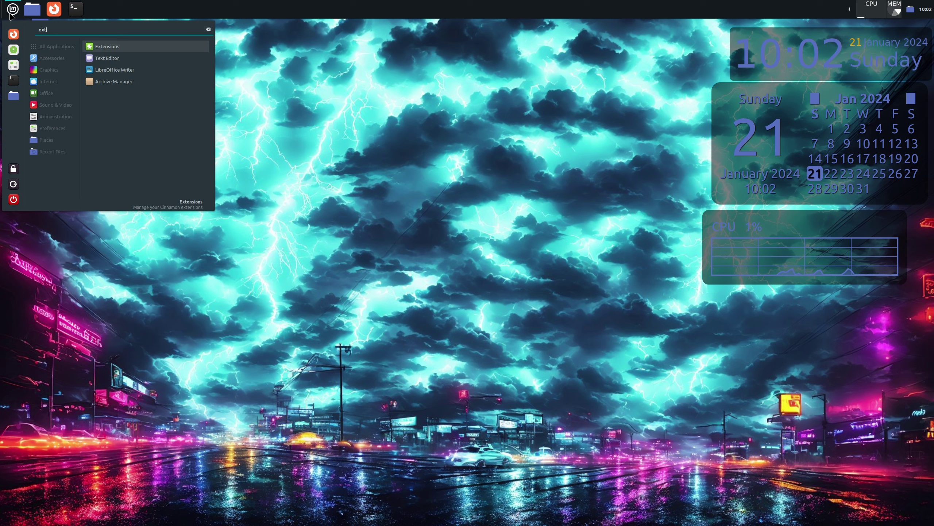
left_click(120, 47)
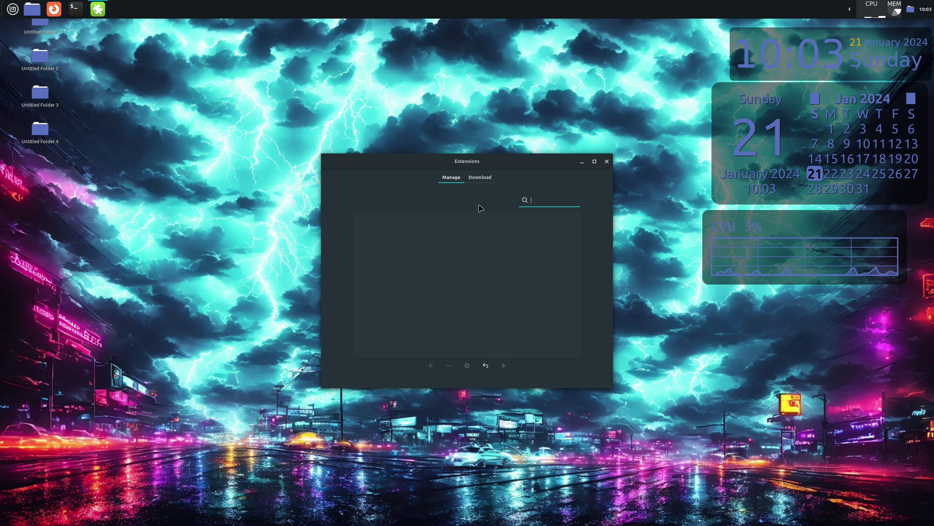
Download the gTile extension from the popularity-sorted list and confirm it on the Manage tab.
left_click(480, 177)
left_click(451, 177)
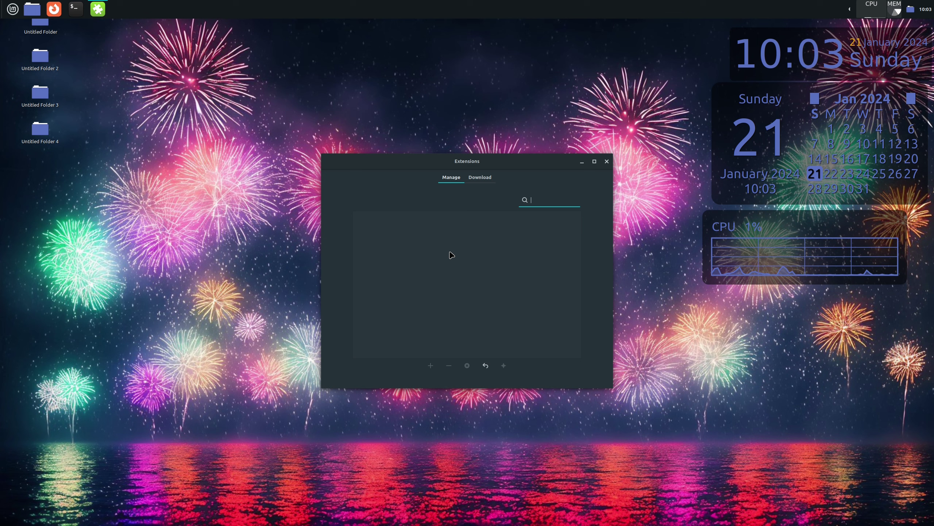
left_click(488, 178)
left_click(443, 249)
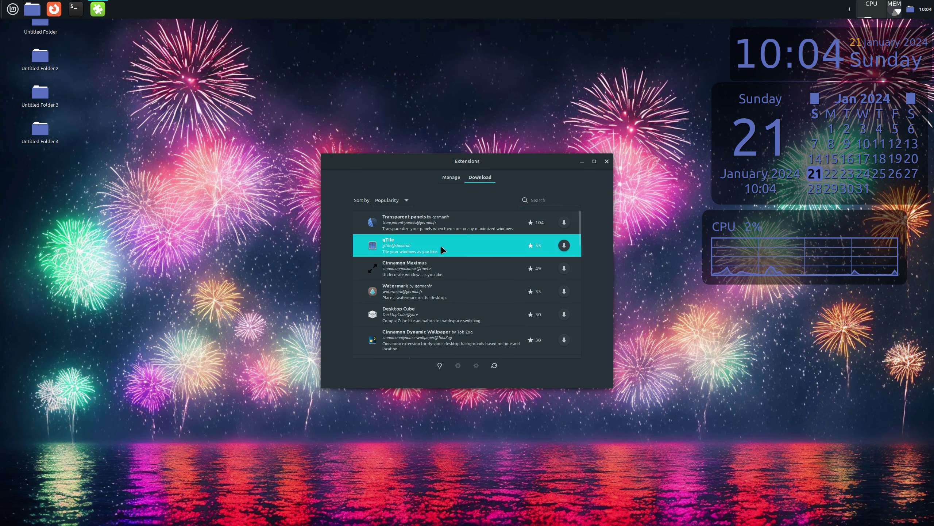
left_click(565, 247)
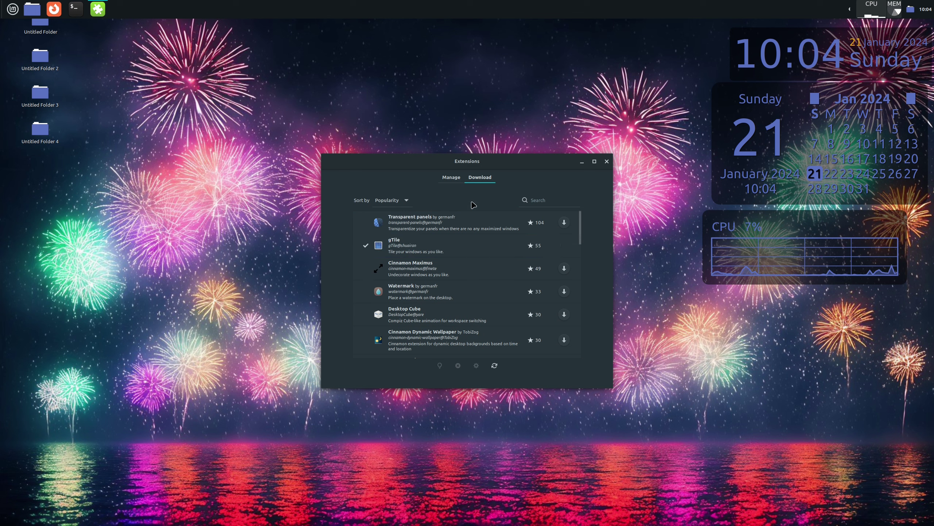
left_click(451, 178)
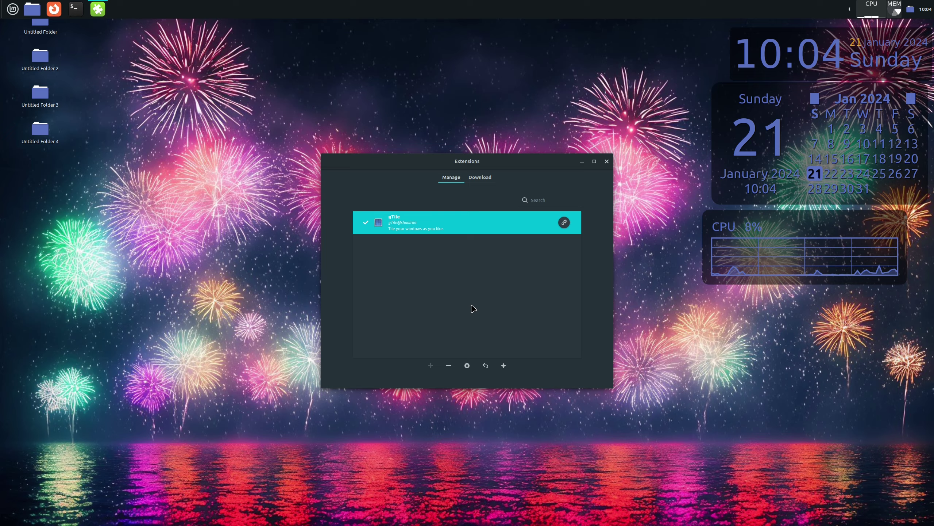
Open Untitled Folder and Untitled Folders 2, 3 and 4 in separate windows.
left_click(44, 102)
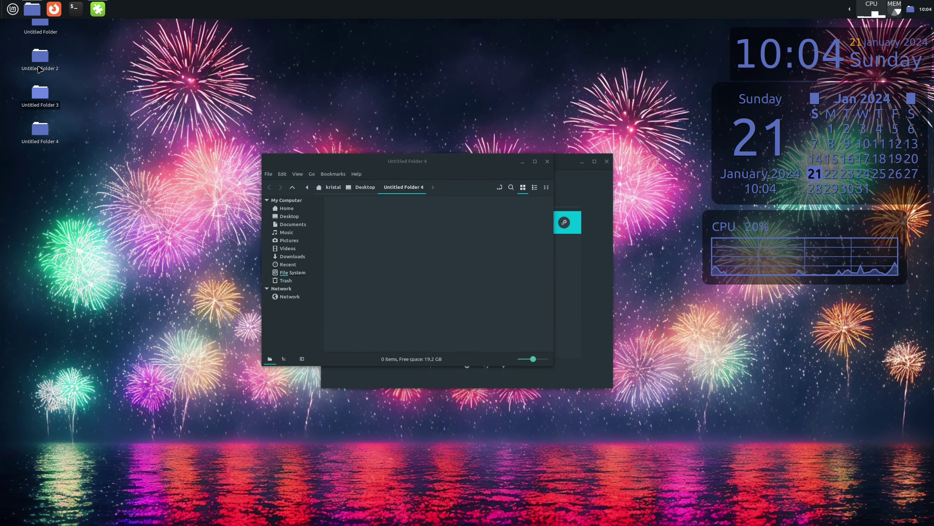
double_click(40, 93)
left_click(49, 56)
double_click(40, 56)
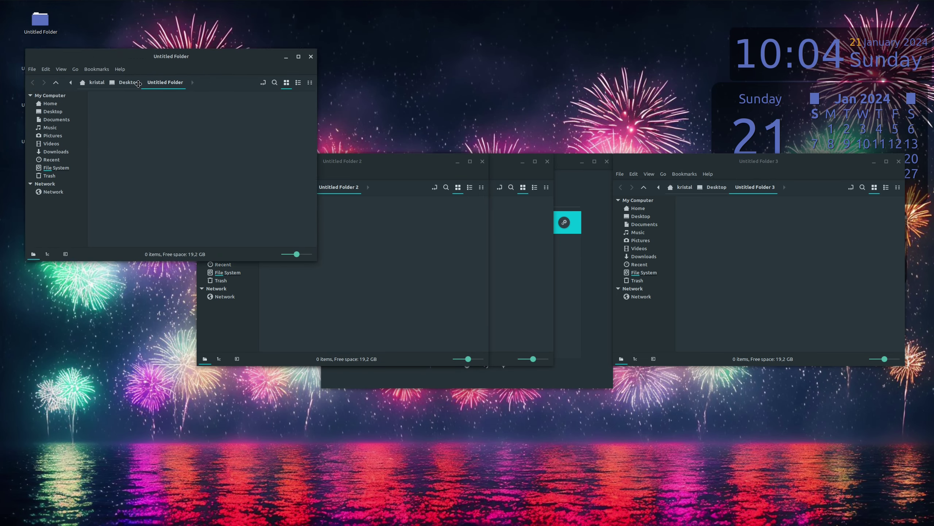
left_click(441, 201)
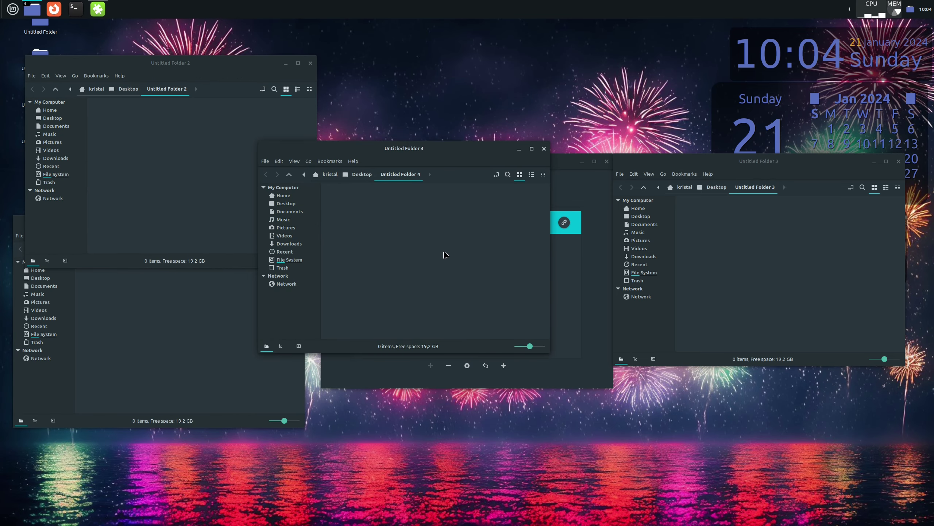
Tile Untitled Folder 4 top-right and Untitled Folder 2 top-left with the gTile grid.
key("super+Return")
left_click(490, 223)
left_click(506, 244)
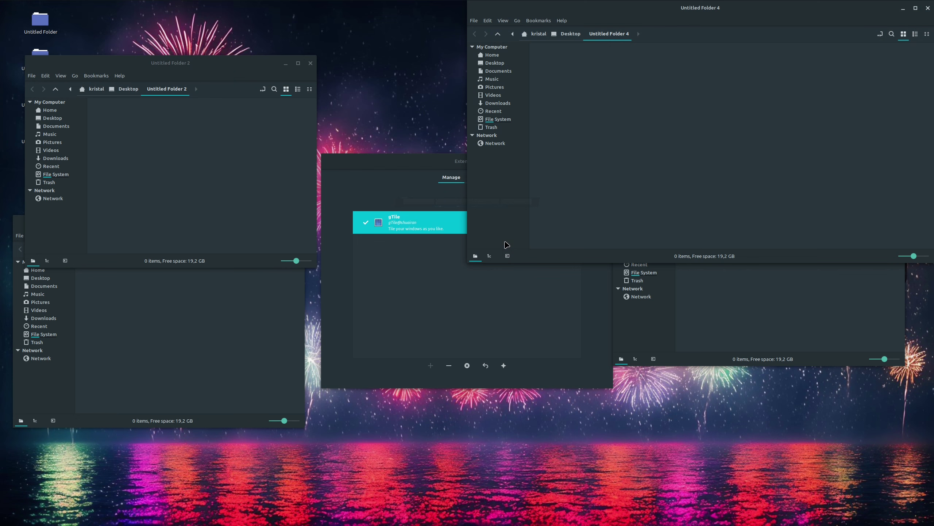
key("super+Return")
left_click(422, 225)
left_click(455, 245)
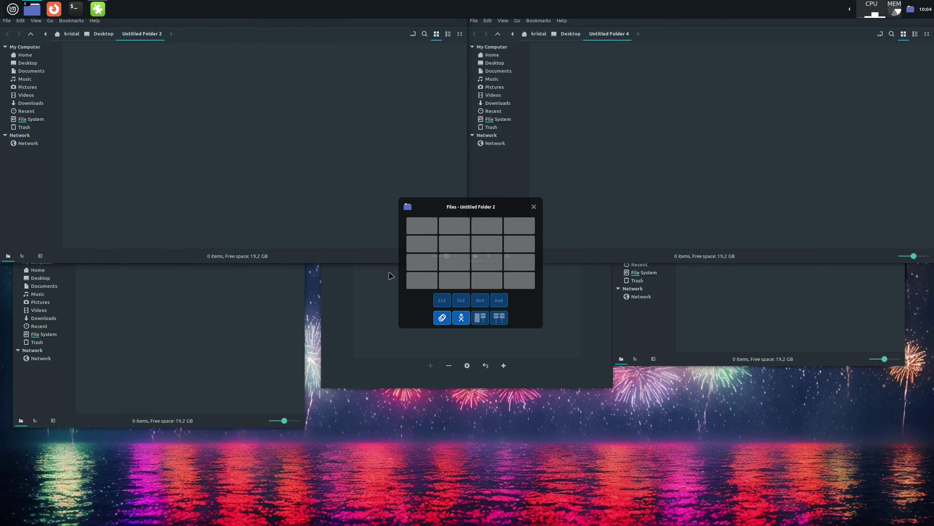
left_click(235, 332)
Tile Untitled Folder bottom-left and Untitled Folder 3 bottom-right with gTile.
key("super+Return")
left_click(411, 263)
left_click(442, 280)
left_click(675, 331)
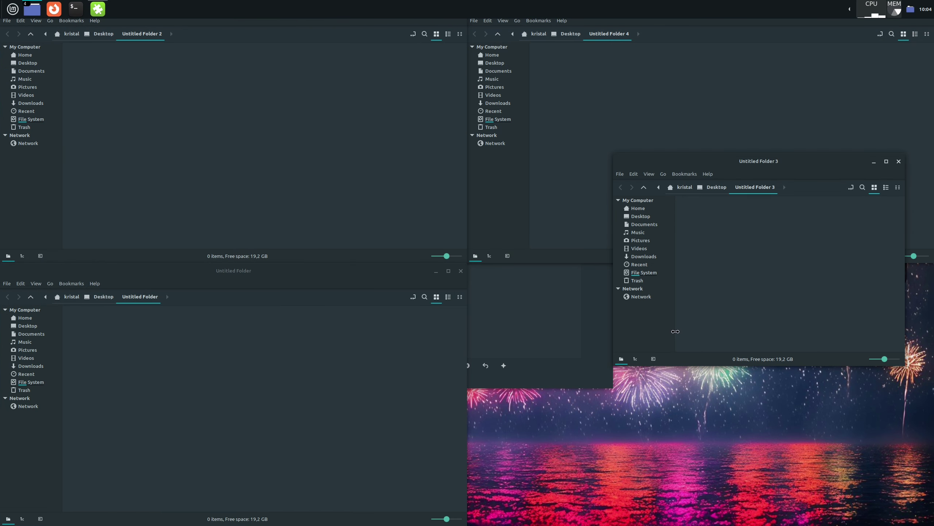
key("super+Return")
left_click(487, 263)
left_click(517, 286)
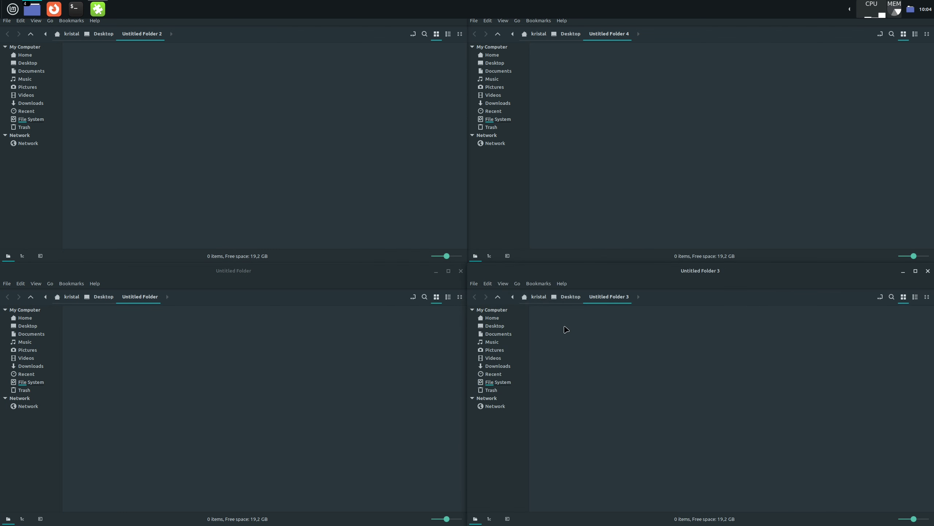
Re-tile Untitled Folder 3 into a bottom strip using the gTile grid.
left_click(350, 223)
left_click(571, 370)
key("super+Return")
left_click(486, 276)
left_click(519, 276)
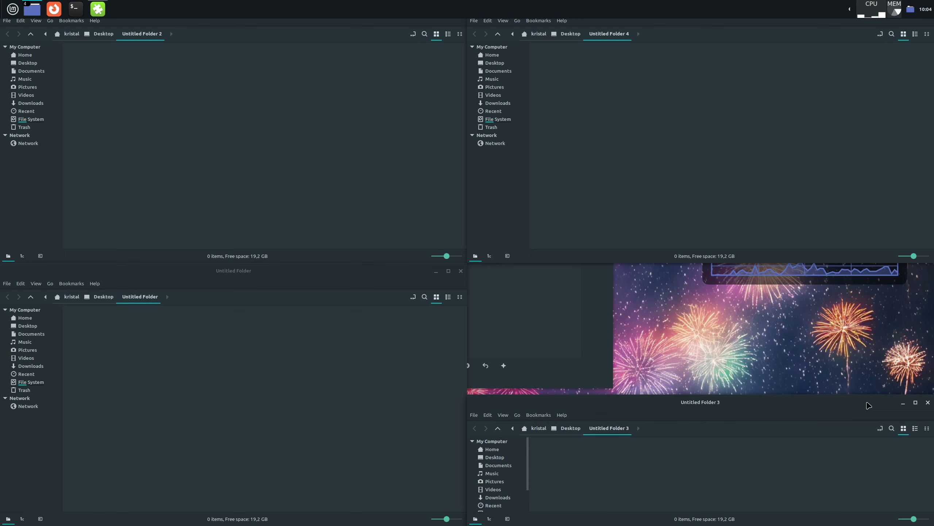
Close all four folder windows, using Ctrl+W for the remaining ones.
left_click(927, 402)
key("ctrl+w")
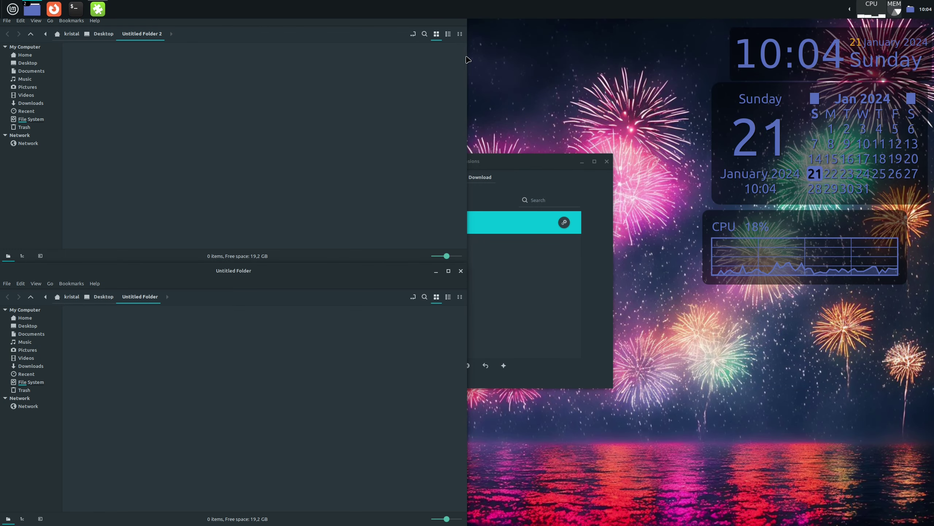
key("ctrl+w")
key("ctrl+w")
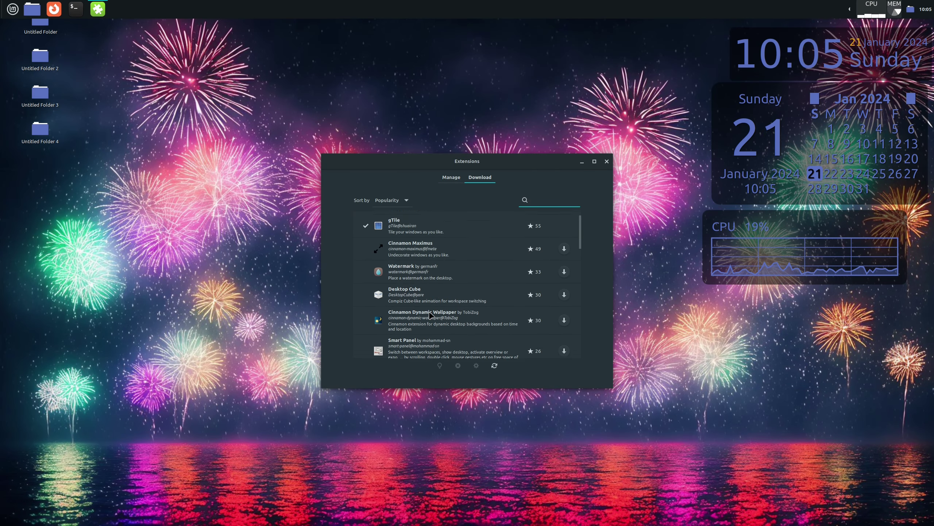
Download and install the Transparent panels extension from the Download list.
scroll(430, 315, "down", 3)
left_click(407, 321)
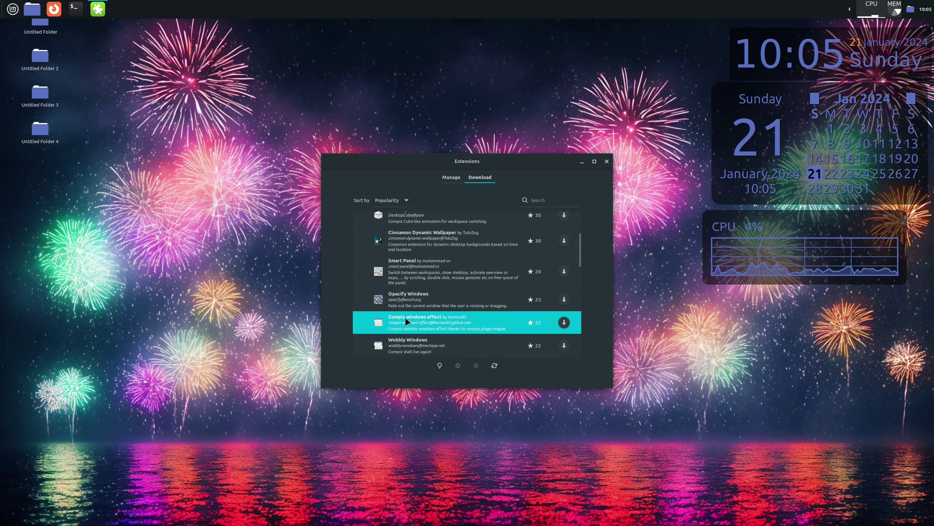
scroll(430, 287, "up", 2)
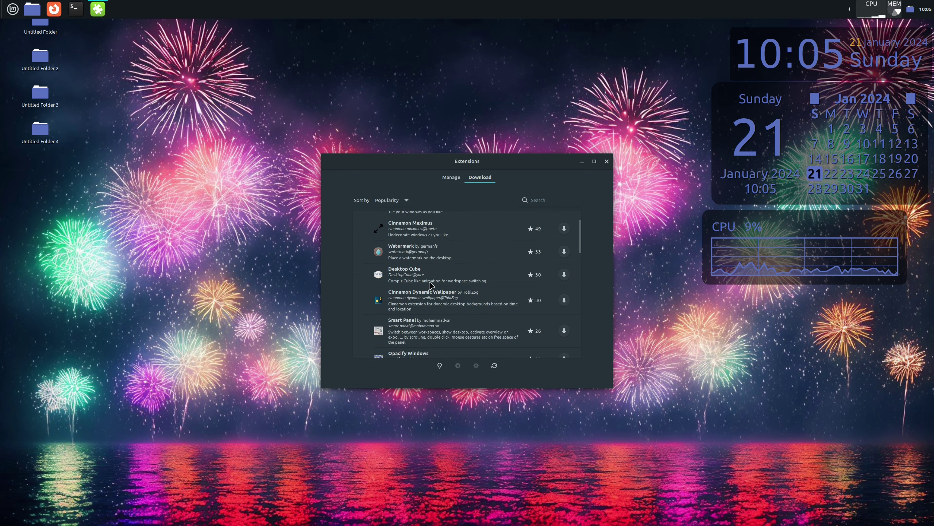
scroll(431, 285, "up", 2)
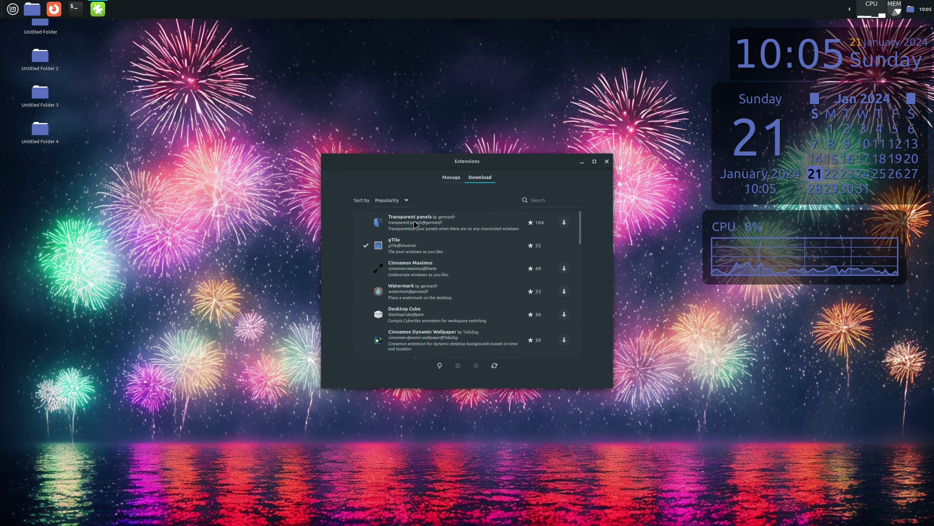
left_click(449, 223)
left_click(564, 222)
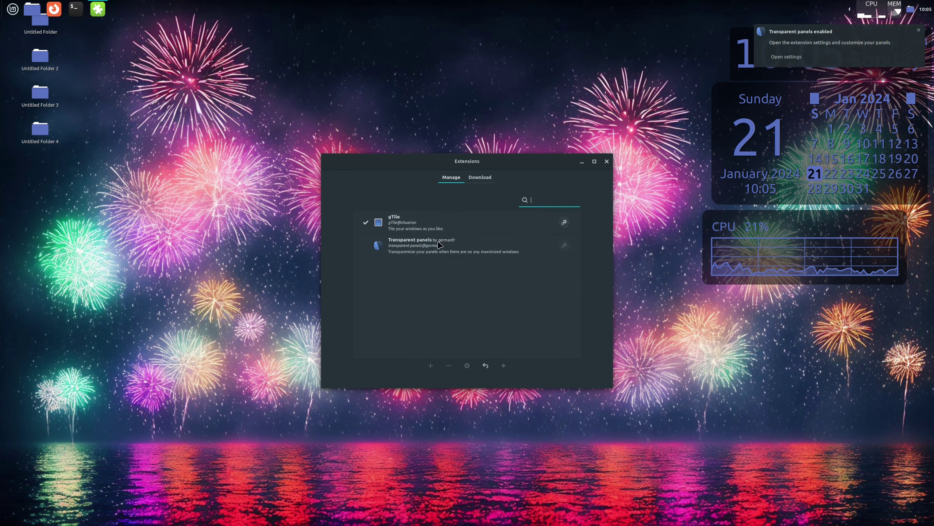
Toggle Transparent panels' enabled state among installed extensions, then return to downloadable extensions.
left_click(439, 245)
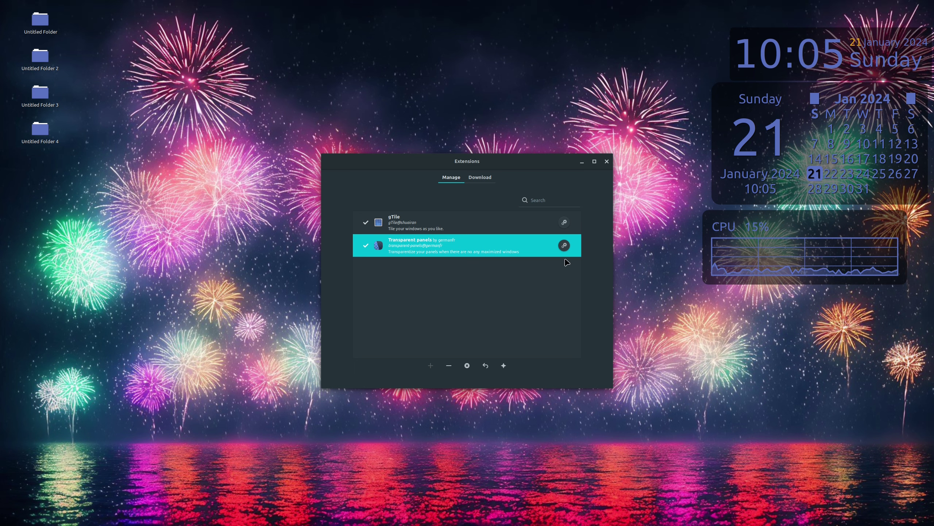
left_click(449, 365)
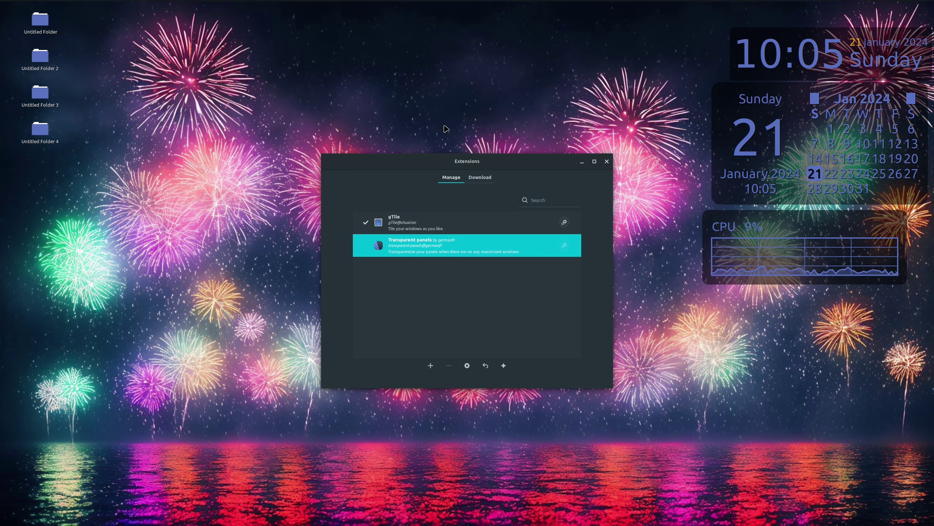
left_click(481, 184)
scroll(477, 259, "down", 5)
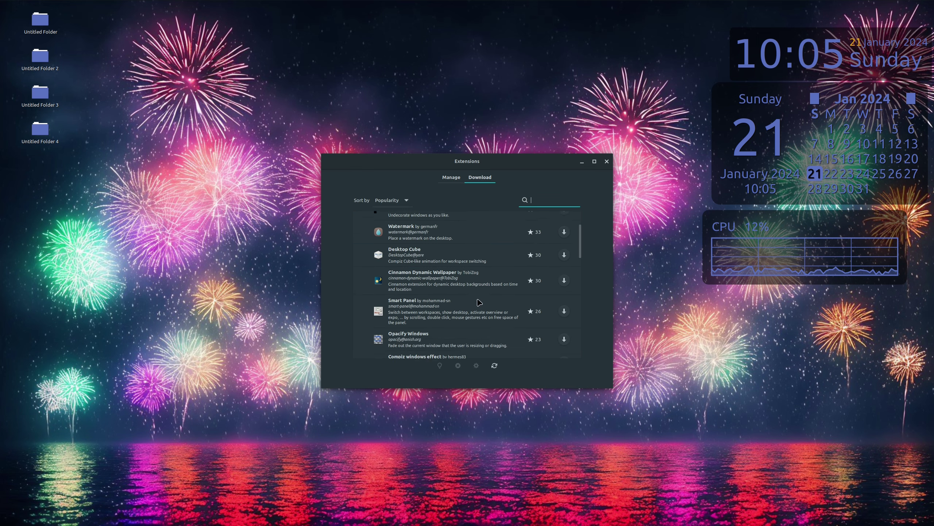
Minimize and restore the Extensions window from the panel, then close it.
left_click(582, 162)
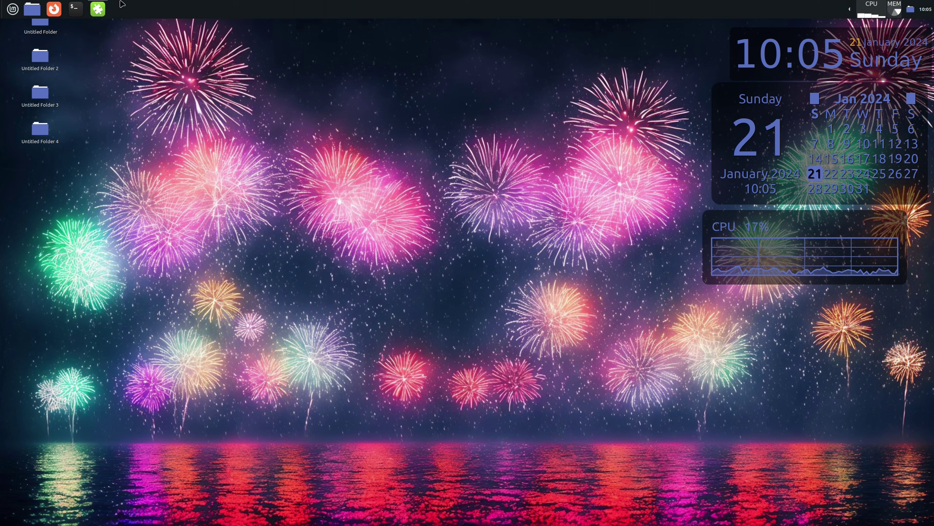
left_click(97, 9)
scroll(570, 254, "down", 6)
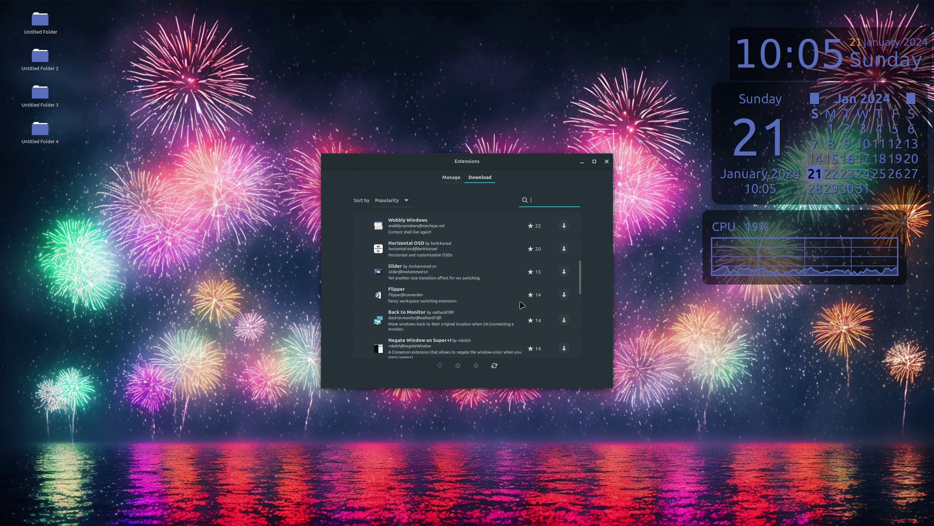
left_click(607, 162)
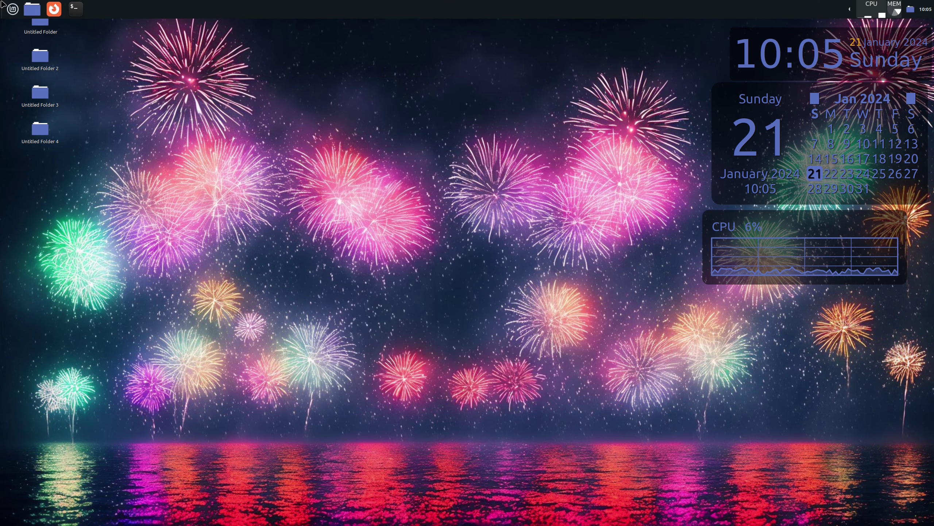
Search 'act' in the applications menu and launch the Actions manager.
left_click(15, 9)
type("act")
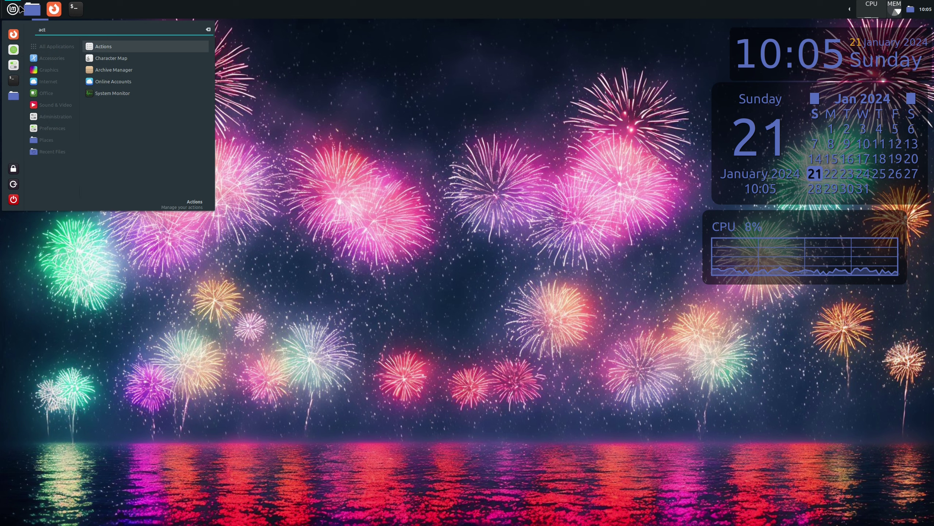
left_click(97, 51)
scroll(482, 280, "down", 5)
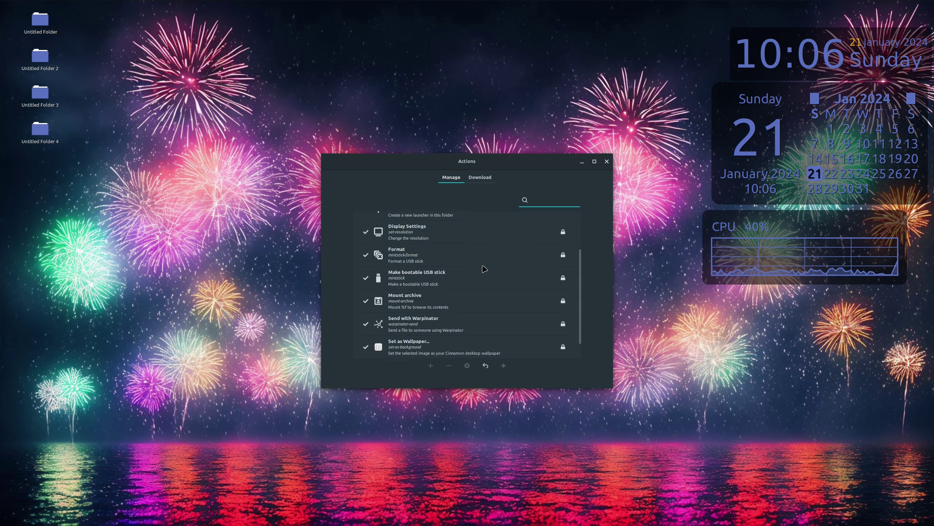
scroll(483, 296, "up", 5)
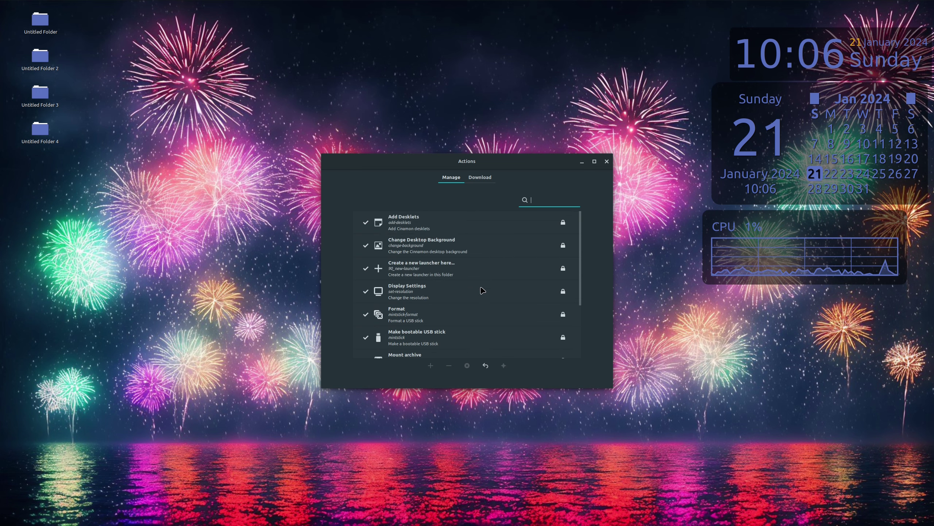
Browse the list of actions available for download.
left_click(467, 181)
left_click(451, 177)
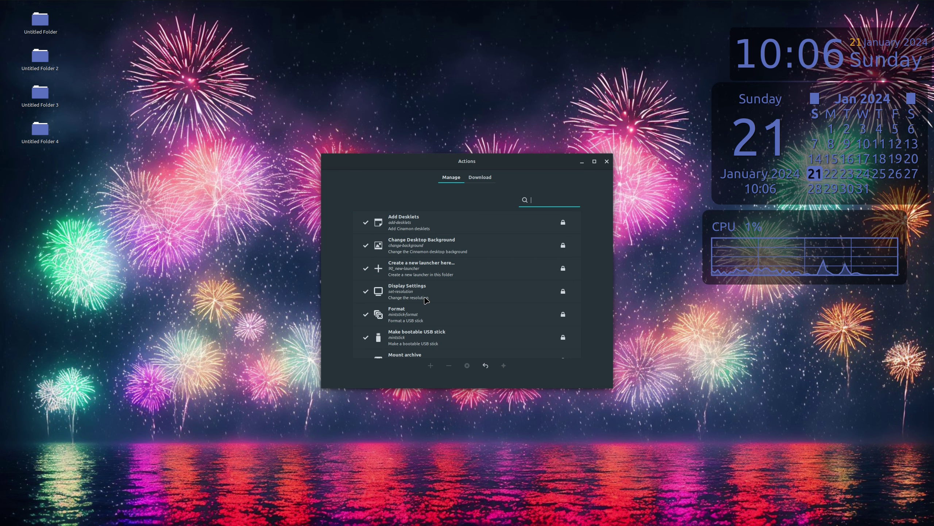
scroll(428, 296, "down", 3)
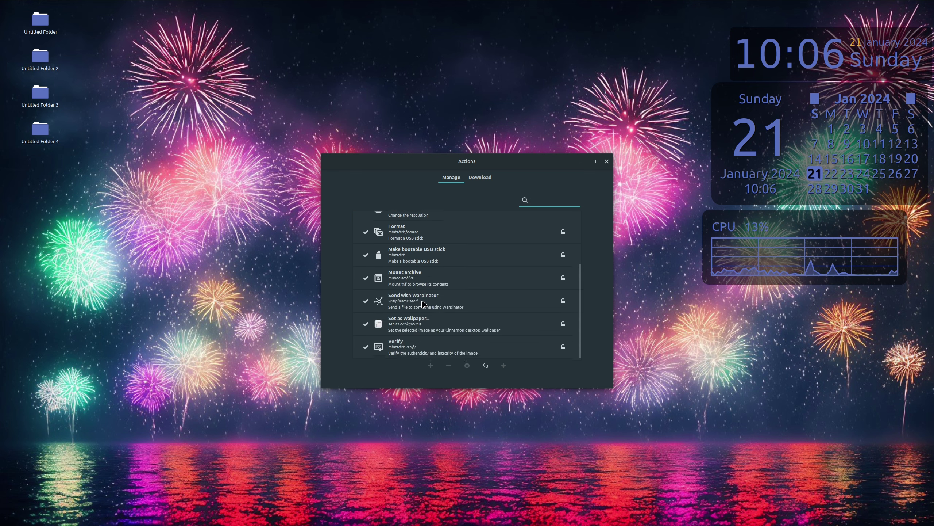
scroll(423, 302, "up", 3)
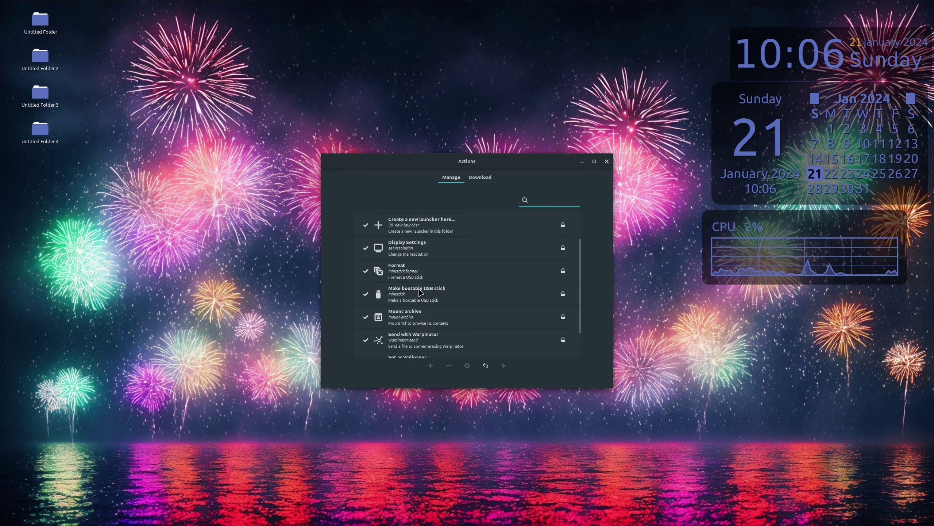
left_click(476, 179)
scroll(468, 255, "down", 5)
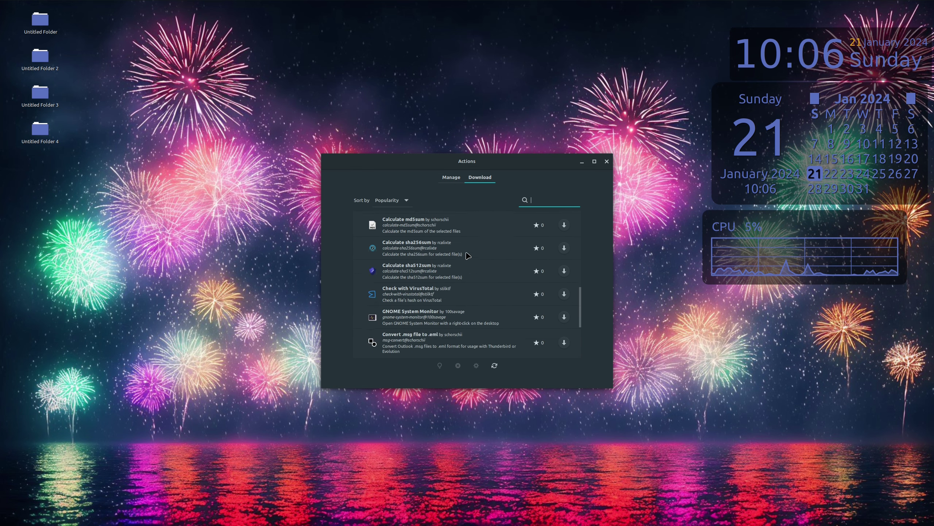
scroll(470, 261, "up", 4)
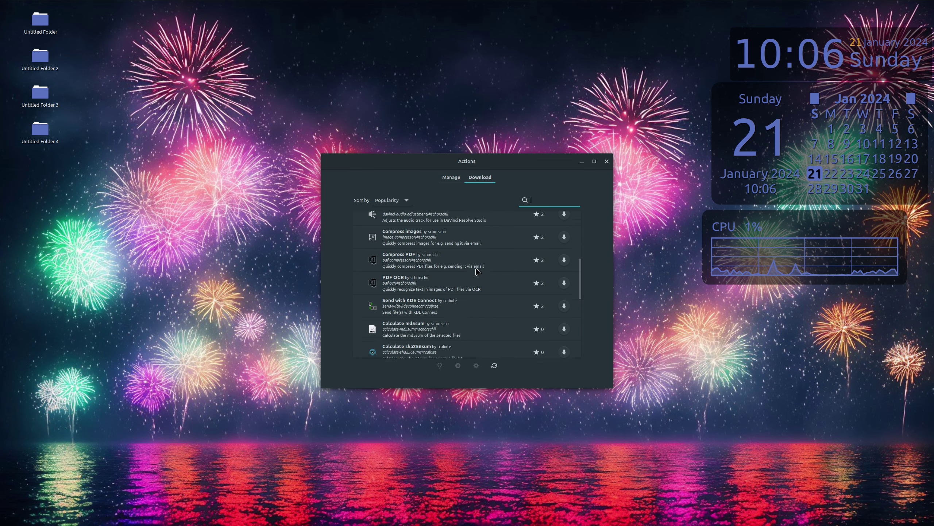
scroll(476, 284, "down", 1)
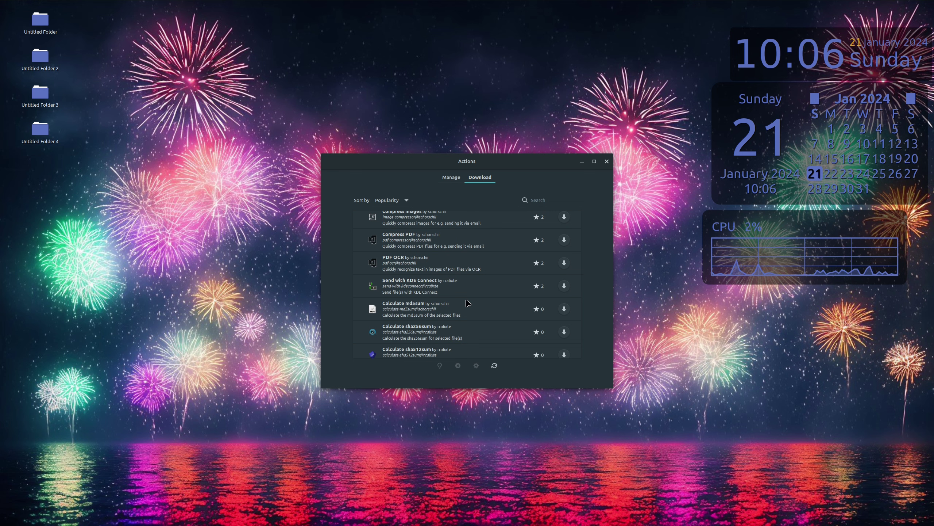
Download the Calculate sha256sum action and confirm it in the installed actions list.
left_click(515, 333)
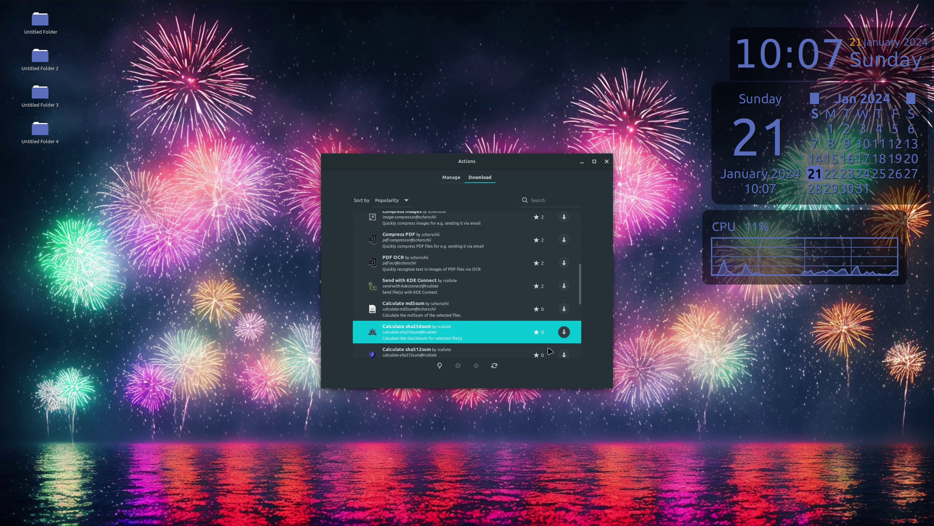
left_click(564, 331)
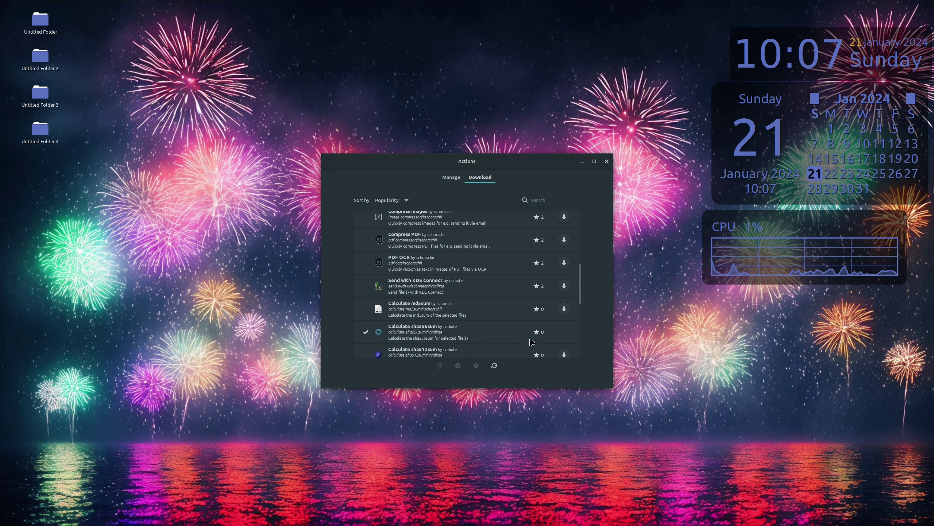
left_click(498, 328)
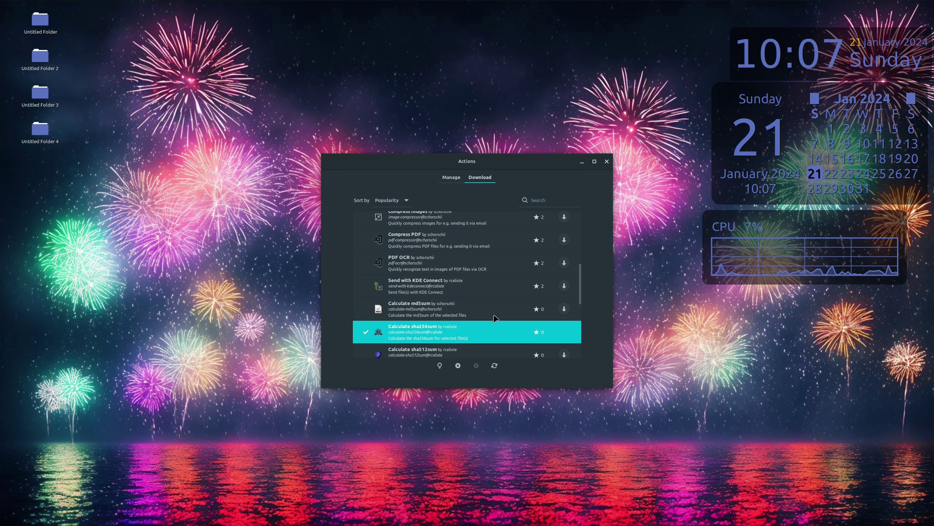
left_click(452, 179)
left_click(480, 177)
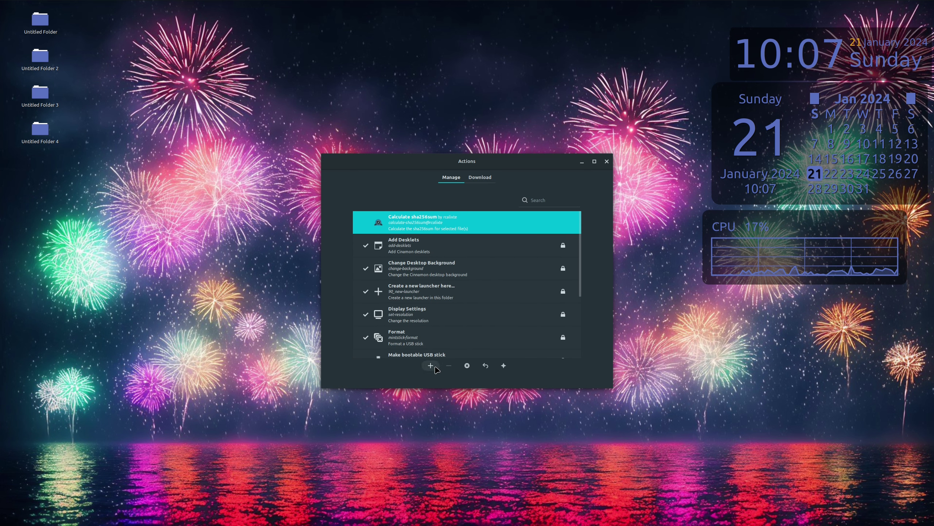
Open Untitled Folder 4 in Nemo and create an empty Untitled Document inside it.
right_click(38, 132)
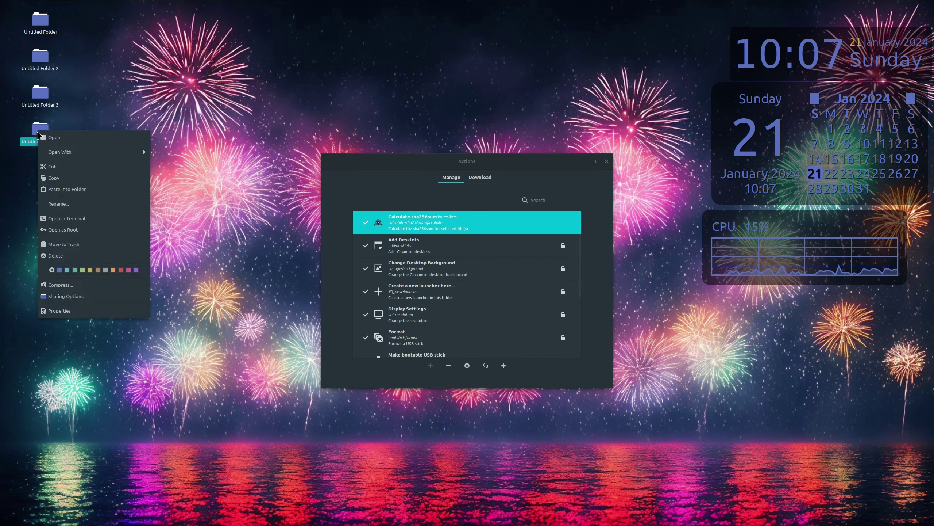
left_click(54, 138)
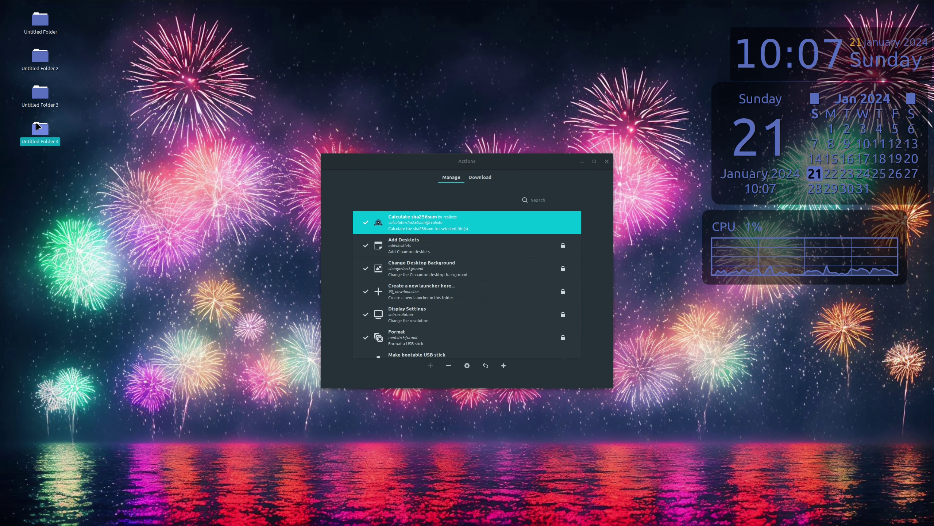
right_click(198, 114)
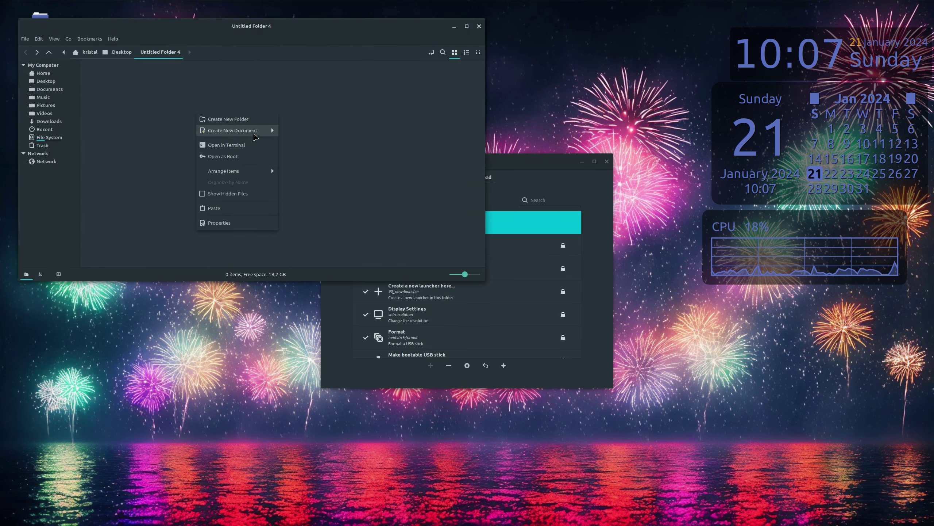
left_click(313, 145)
Calculate Untitled Document's sha256sum, dismiss the result, and close Nemo and Actions.
right_click(107, 84)
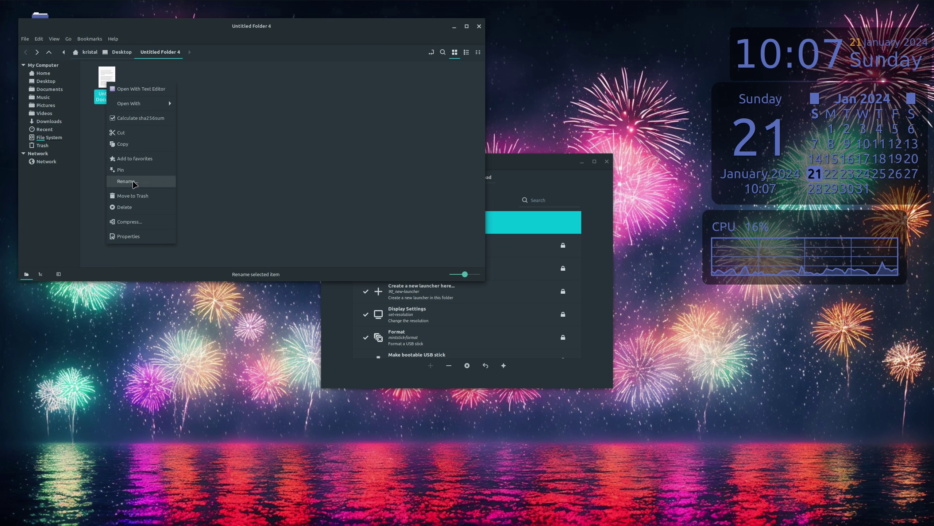
left_click(137, 118)
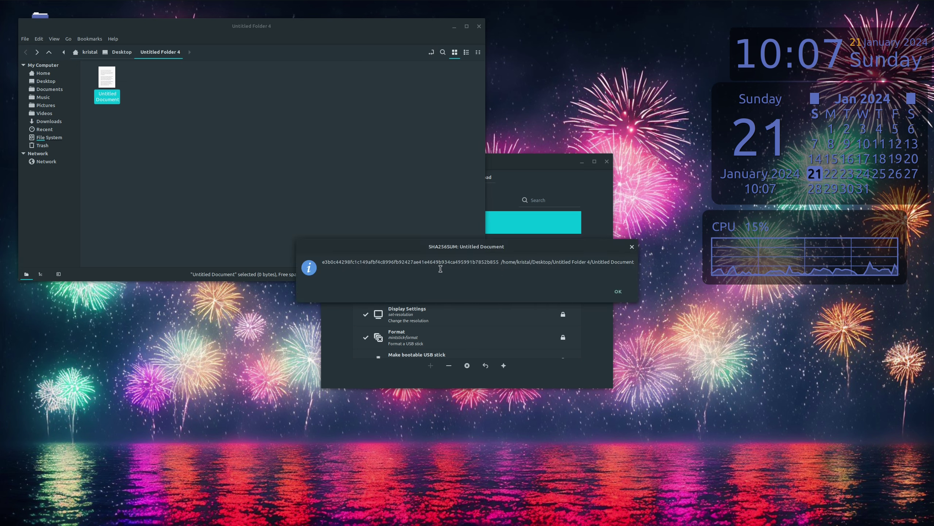
left_click(618, 291)
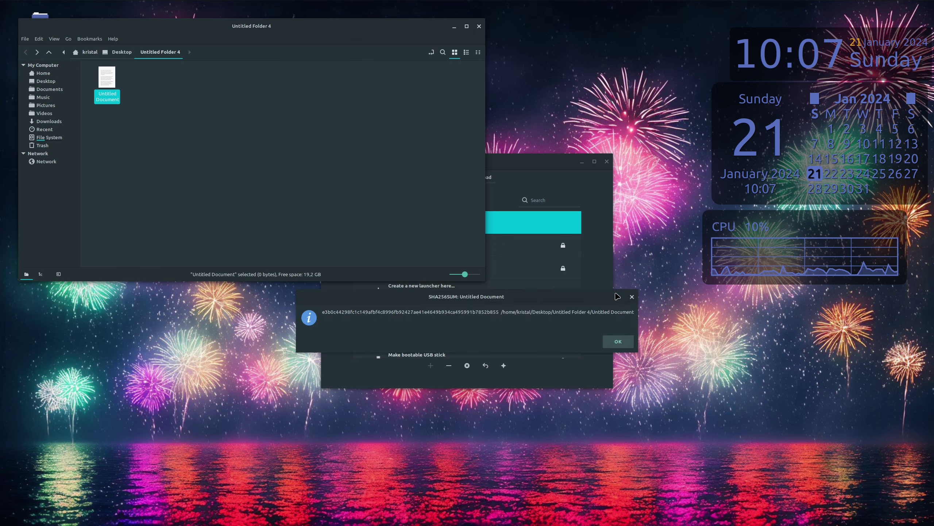
left_click(200, 116)
left_click(479, 26)
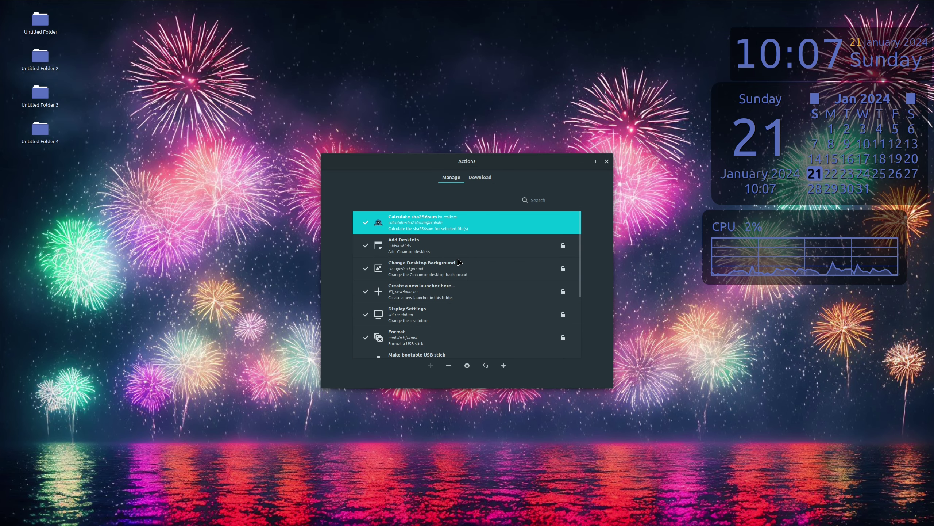
left_click(608, 162)
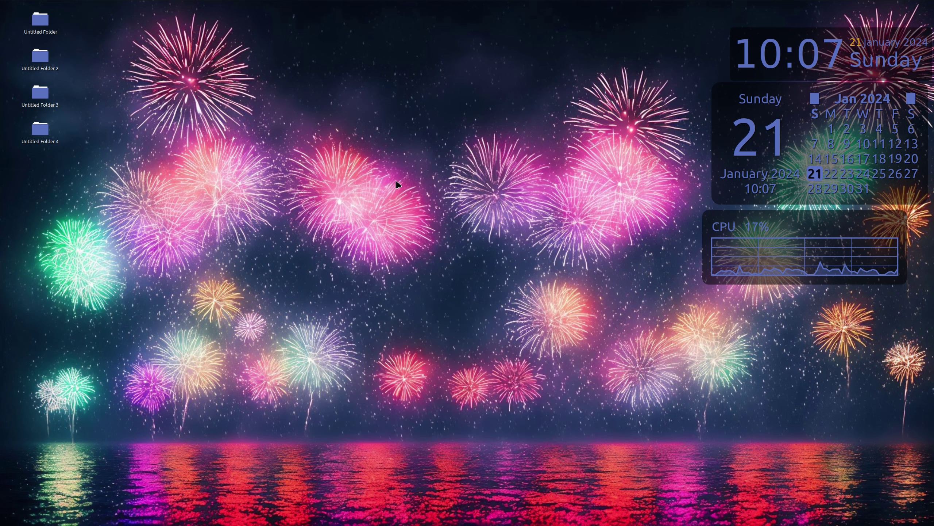